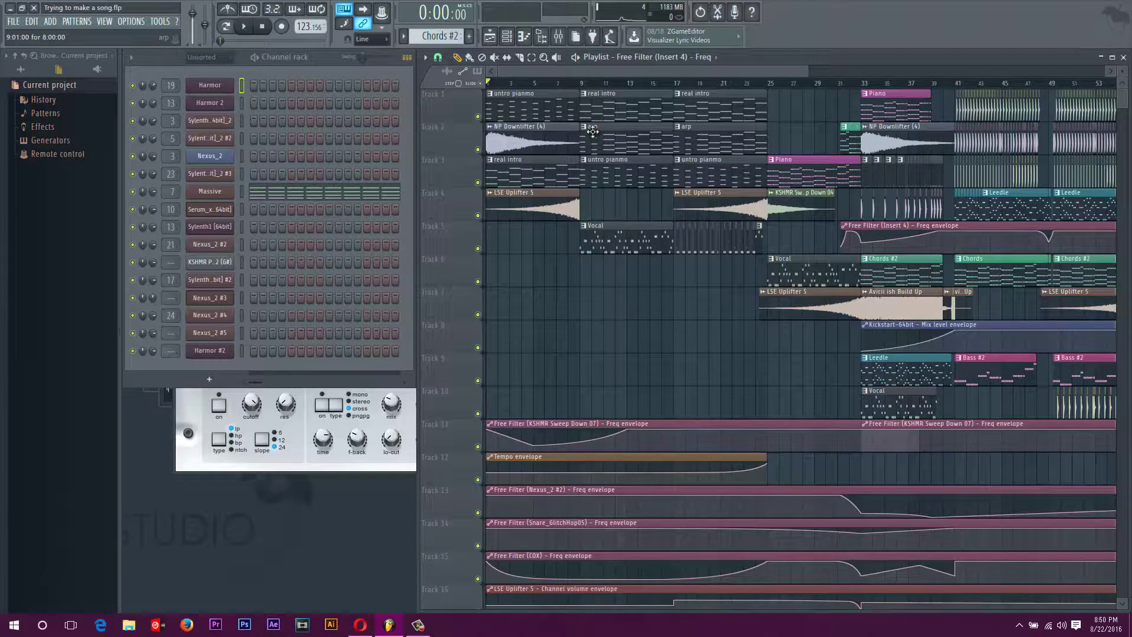
# Open the first "untro pianmo" clip in the piano roll and examine its Nexus_2 #4 chord notes
pyautogui.keyDown('ctrl'); pyautogui.scroll(3, 593, 132); pyautogui.keyUp('ctrl')
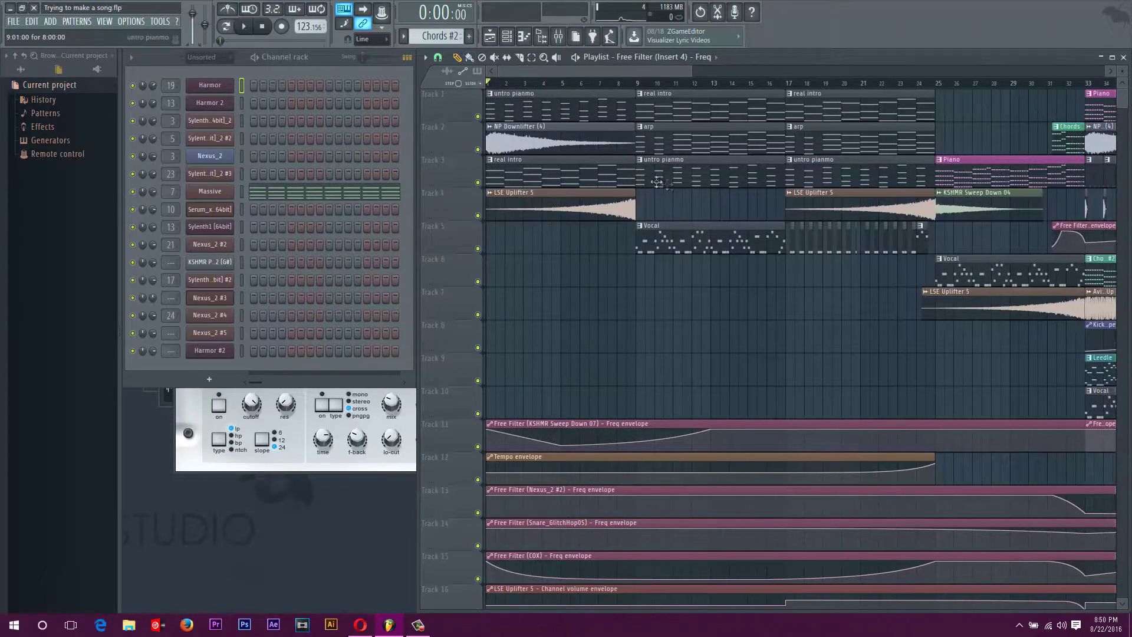
pyautogui.scroll(-1, 626, 181)
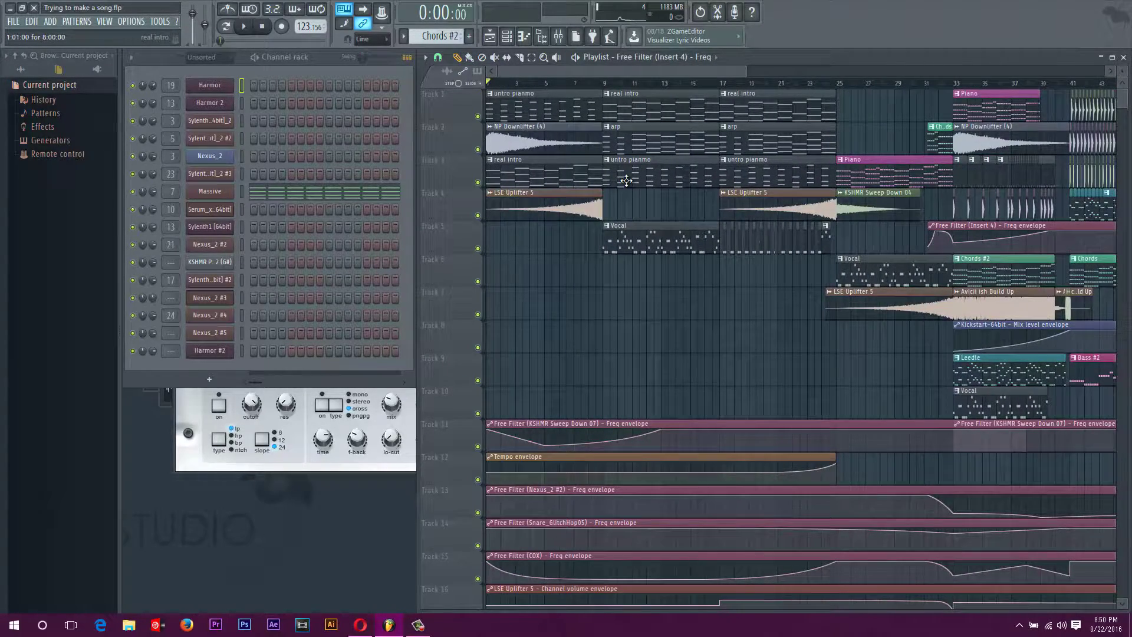
pyautogui.keyDown('ctrl'); pyautogui.scroll(3, 642, 211); pyautogui.keyUp('ctrl')
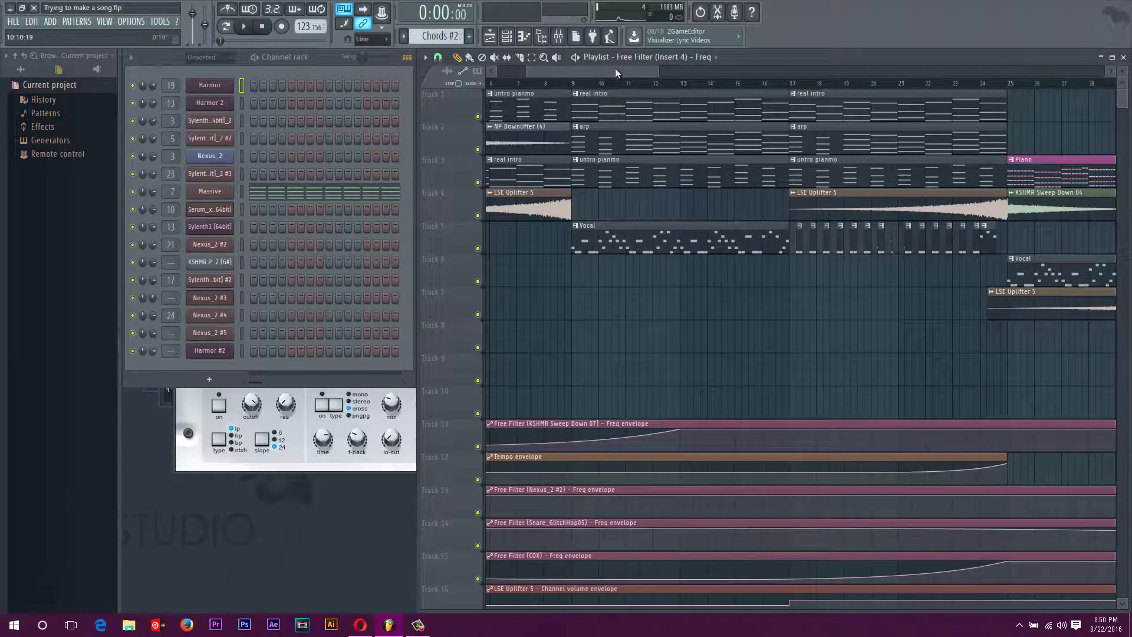
pyautogui.keyDown('ctrl'); pyautogui.scroll(-2, 618, 163); pyautogui.keyUp('ctrl')
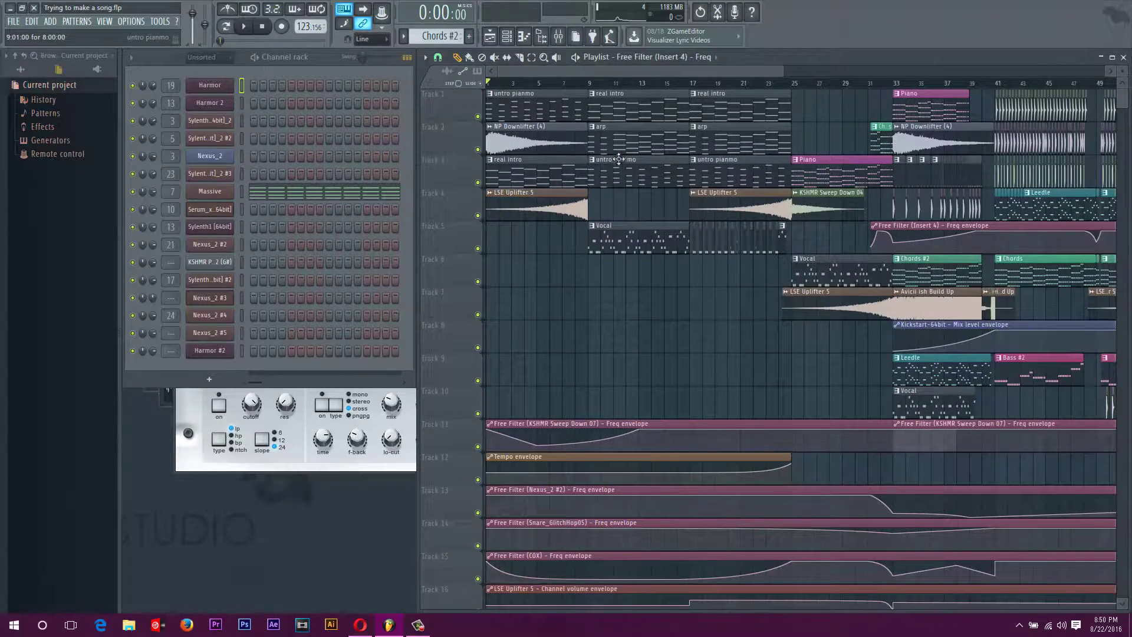
pyautogui.keyDown('ctrl'); pyautogui.scroll(2, 559, 114); pyautogui.keyUp('ctrl')
pyautogui.doubleClick(559, 114)
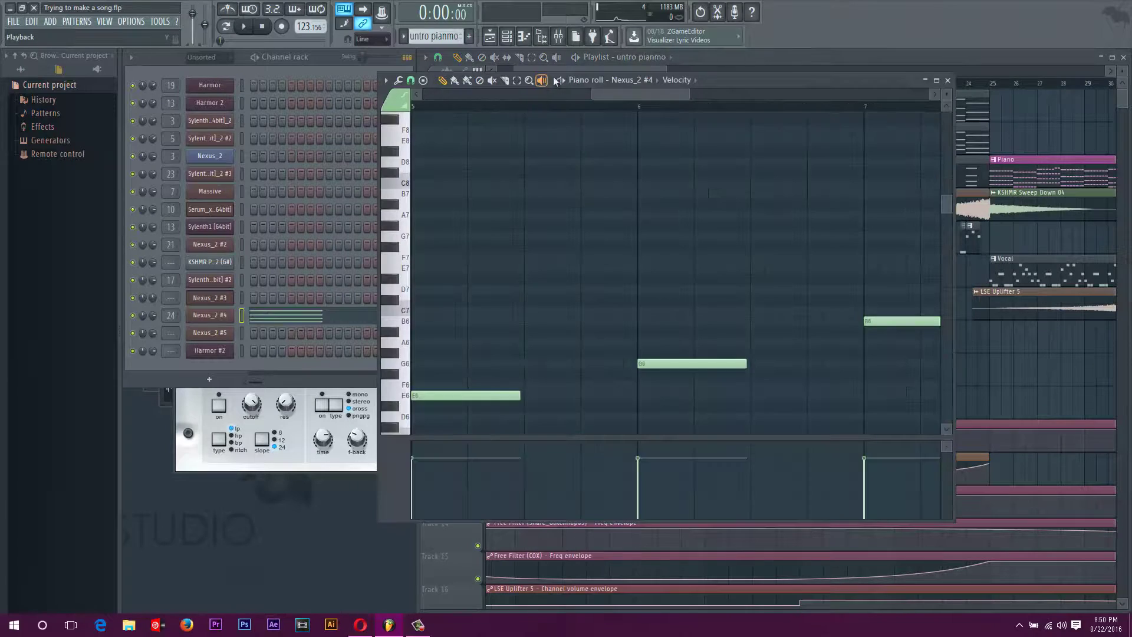
pyautogui.keyDown('ctrl'); pyautogui.scroll(-2, 533, 278); pyautogui.keyUp('ctrl')
pyautogui.scroll(-6, 530, 266)
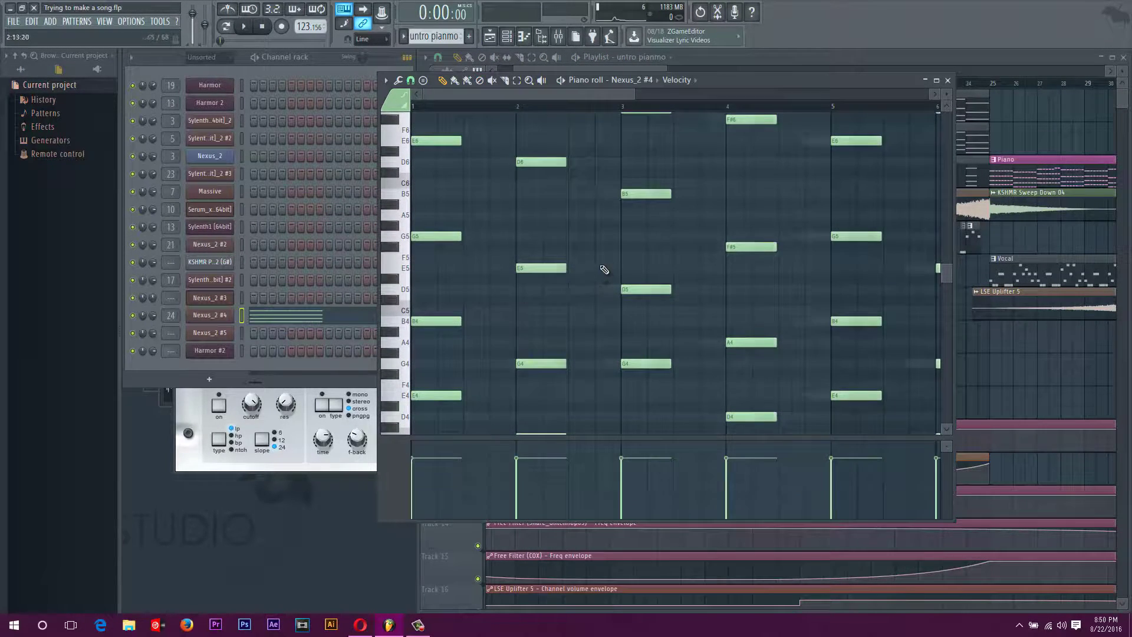
pyautogui.keyDown('ctrl'); pyautogui.scroll(-1, 507, 201); pyautogui.keyUp('ctrl')
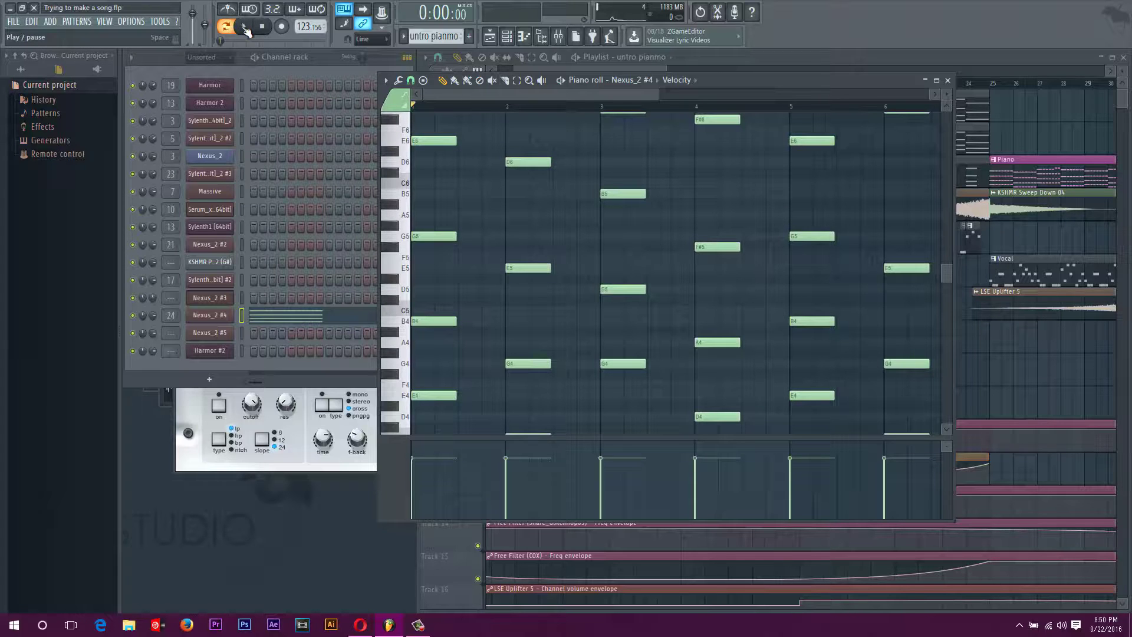
# Play the "untro pianmo" pattern with all its chords in view, and stop playback
pyautogui.click(245, 27)
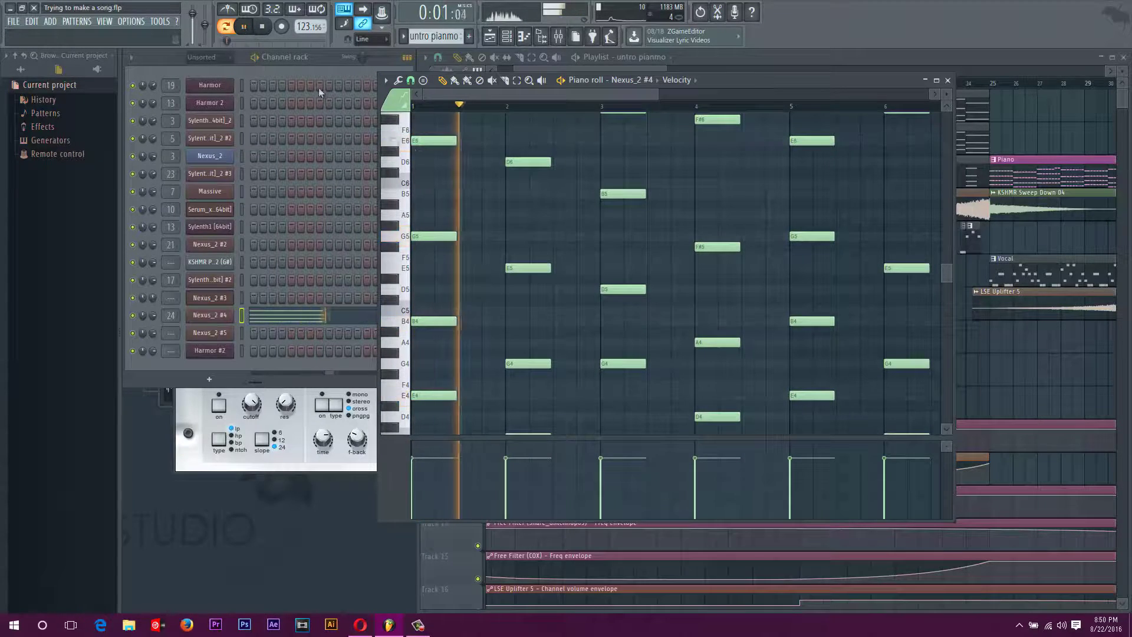
pyautogui.keyDown('ctrl'); pyautogui.scroll(-3, 554, 189); pyautogui.keyUp('ctrl')
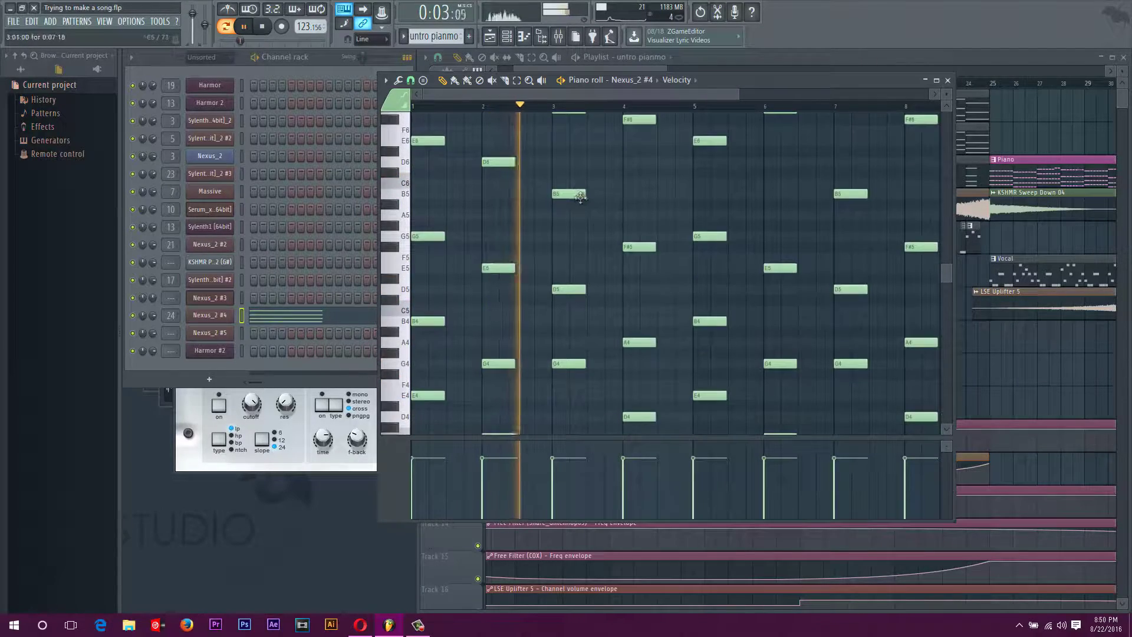
pyautogui.keyDown('ctrl'); pyautogui.scroll(-1, 631, 215); pyautogui.keyUp('ctrl')
pyautogui.keyDown('ctrl'); pyautogui.scroll(-2, 631, 215); pyautogui.keyUp('ctrl')
pyautogui.scroll(1, 631, 215)
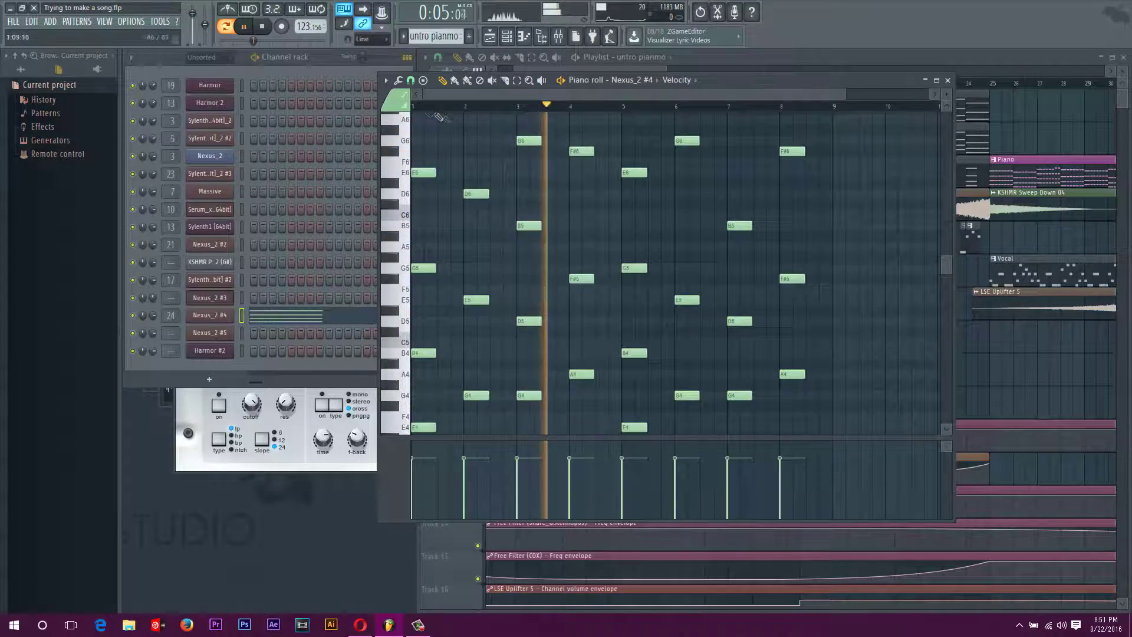
pyautogui.click(263, 27)
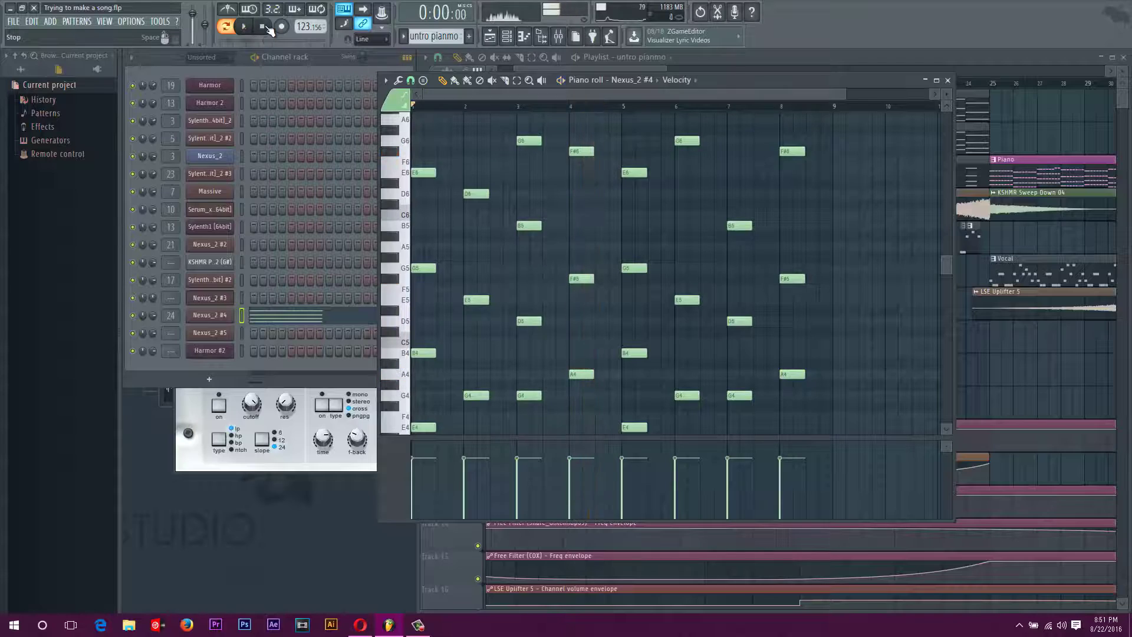
# Close the piano roll and inspect the effects on the Nexus_2 #4 mixer track while auditioning the pattern
pyautogui.click(948, 81)
pyautogui.click(105, 22)
pyautogui.click(129, 84)
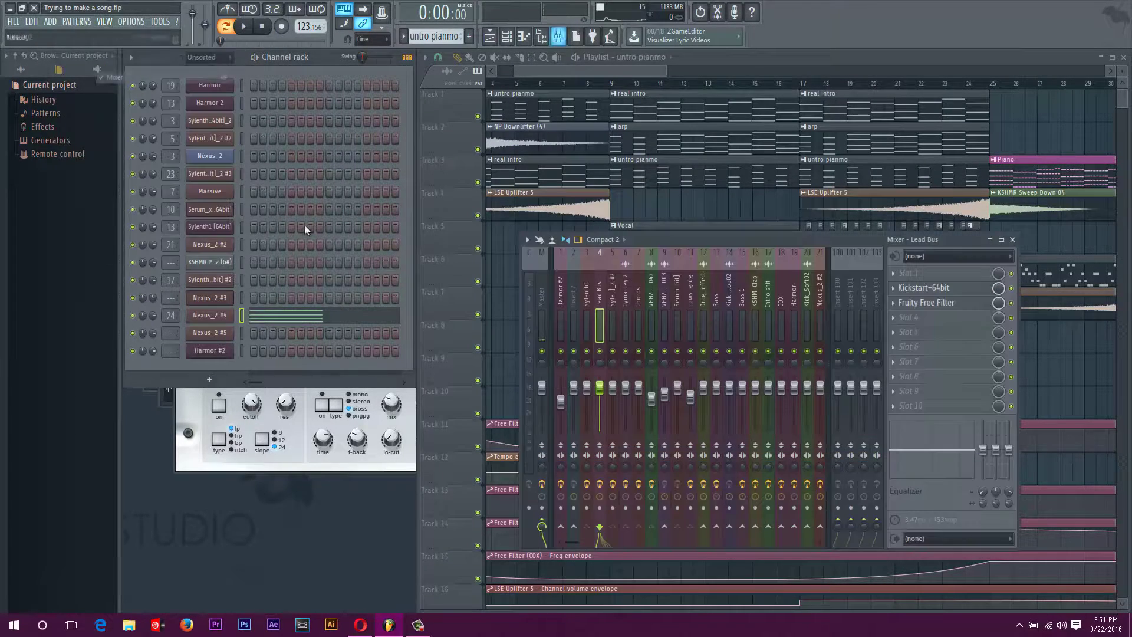
pyautogui.click(244, 28)
pyautogui.moveTo(574, 542); pyautogui.dragTo(620, 542)
pyautogui.click(651, 292)
pyautogui.click(262, 26)
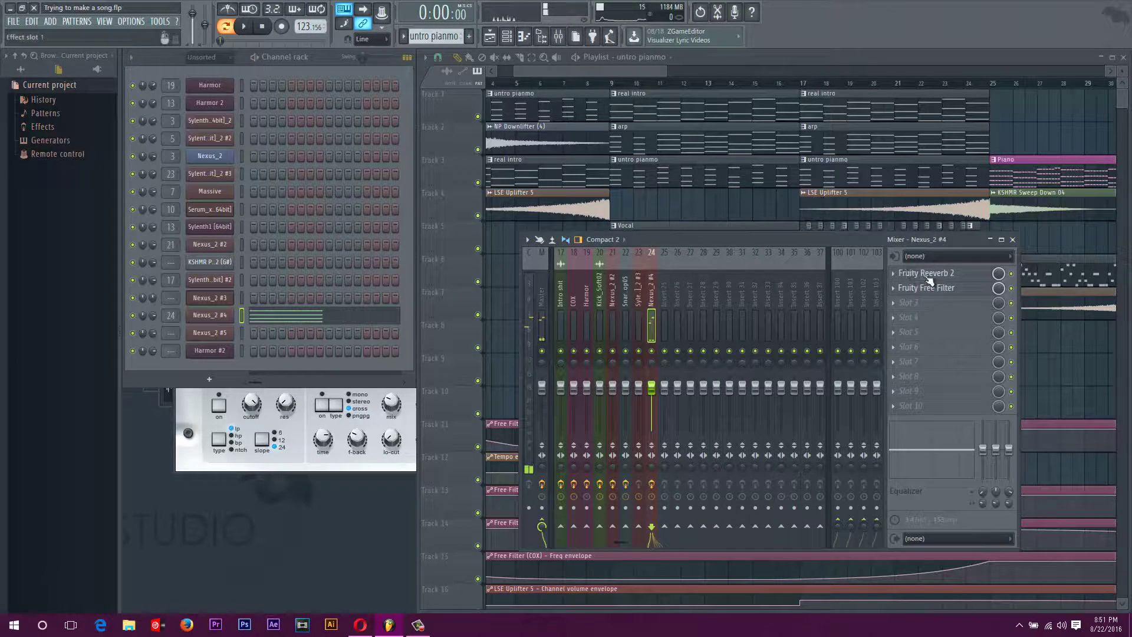
# Examine the Free Filter (Nexus_2 #4) frequency envelope on playlist track 20 over the intro
pyautogui.moveTo(594, 71); pyautogui.dragTo(573, 72)
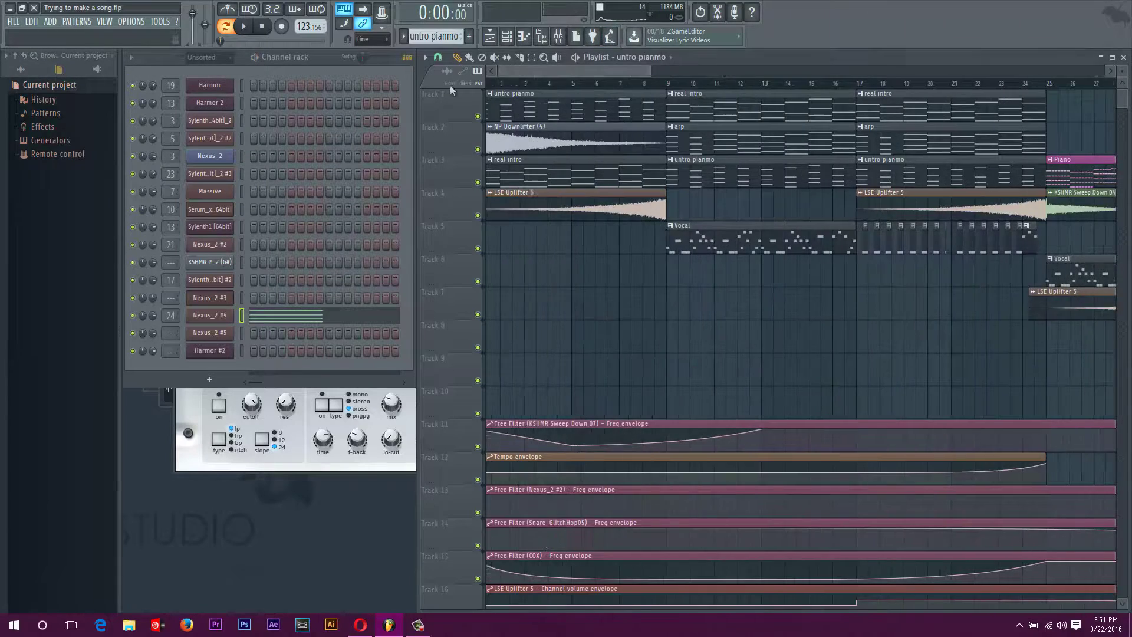
pyautogui.scroll(-2, 551, 251)
pyautogui.scroll(2, 596, 374)
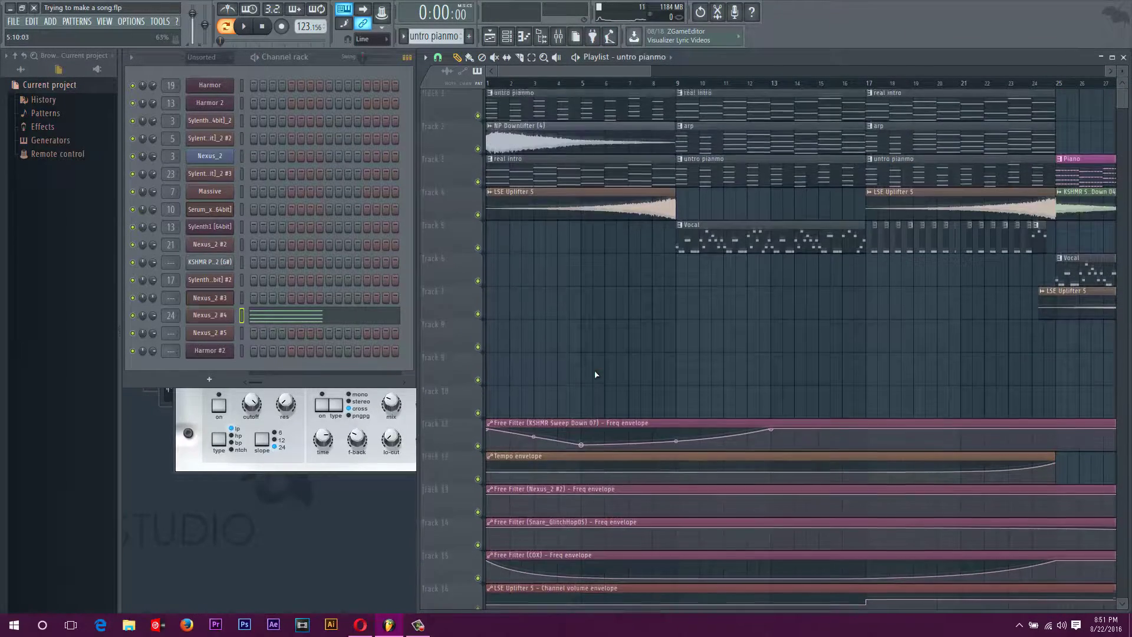
pyautogui.scroll(-2, 629, 283)
pyautogui.scroll(2, 515, 106)
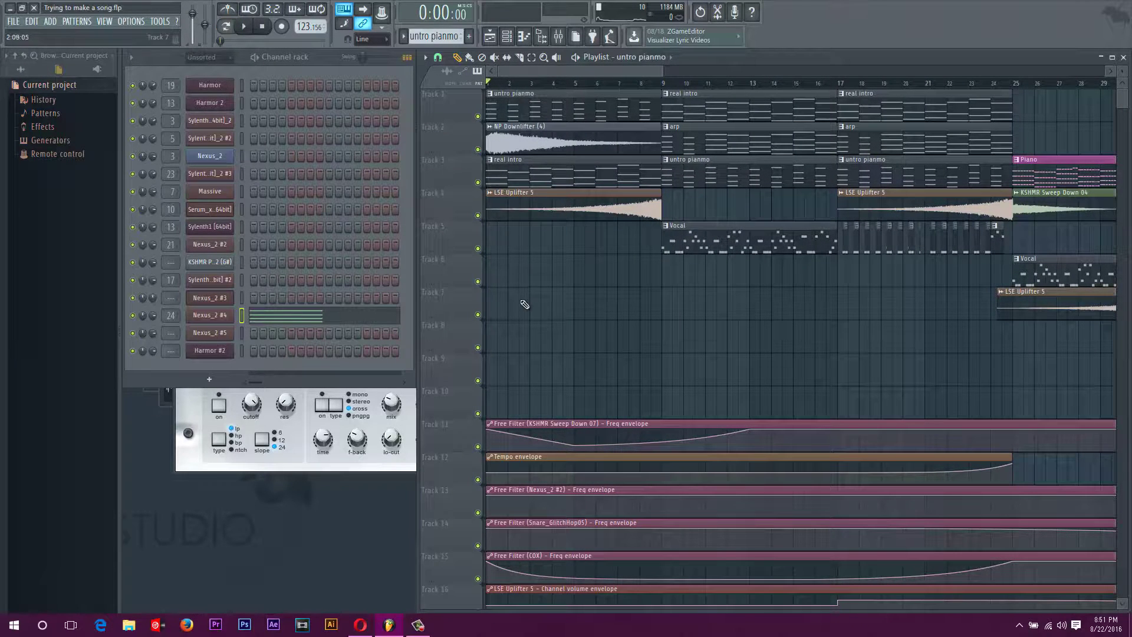
pyautogui.moveTo(524, 437)
pyautogui.scroll(-4, 518, 260)
pyautogui.scroll(-5, 510, 434)
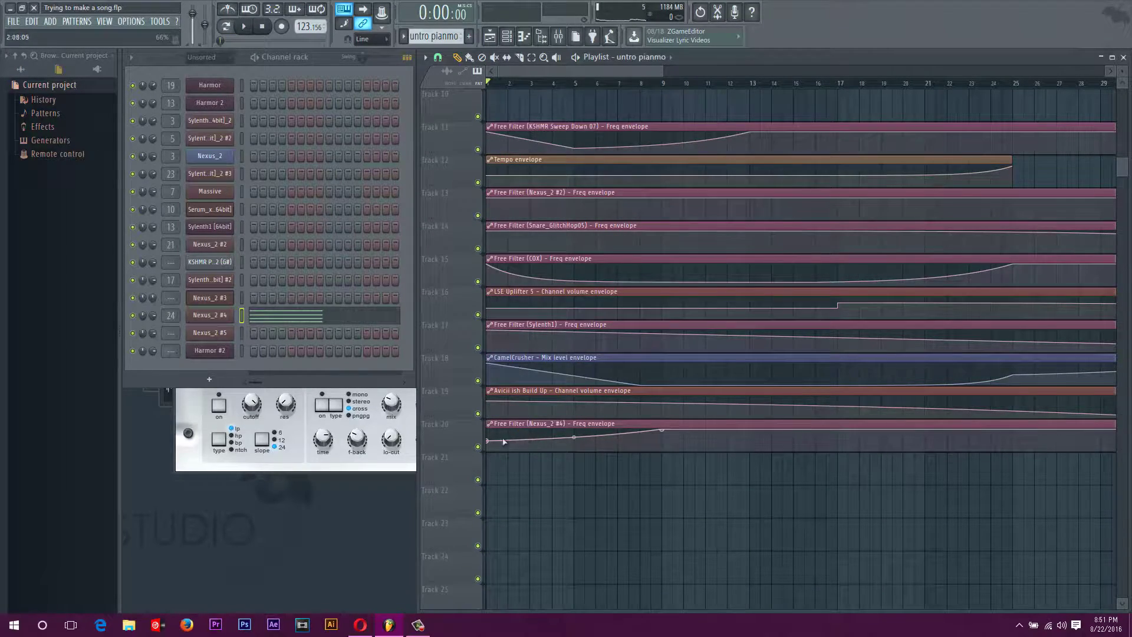
pyautogui.scroll(9, 504, 441)
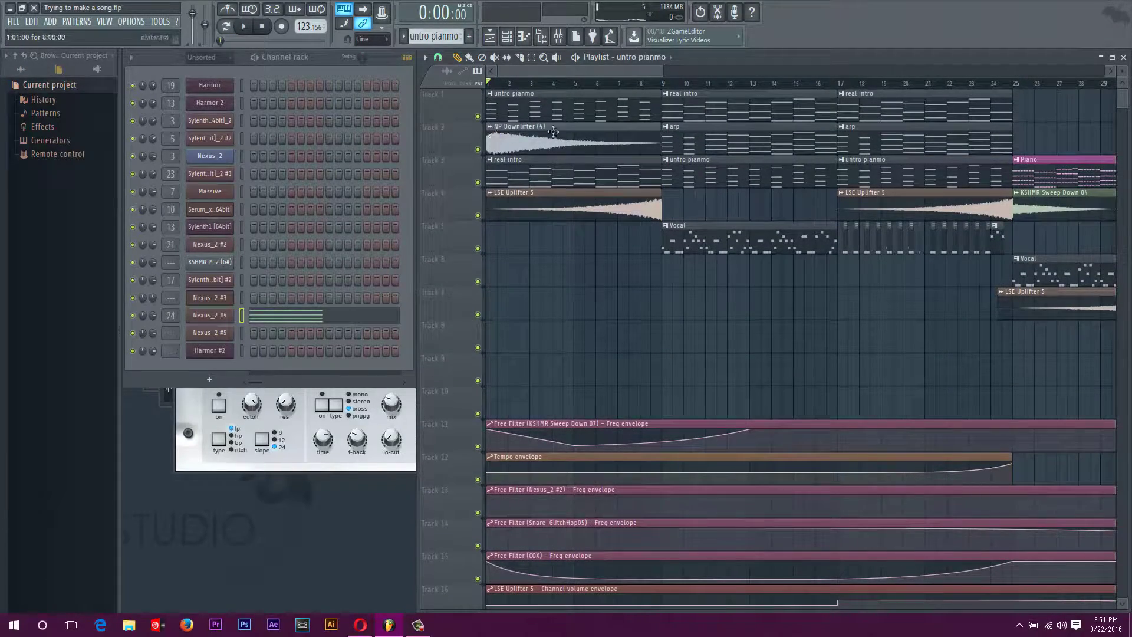
# Open the "real intro" clip on track 3 in the piano roll and briefly audition its Nexus_2 #3 chords
pyautogui.doubleClick(544, 175)
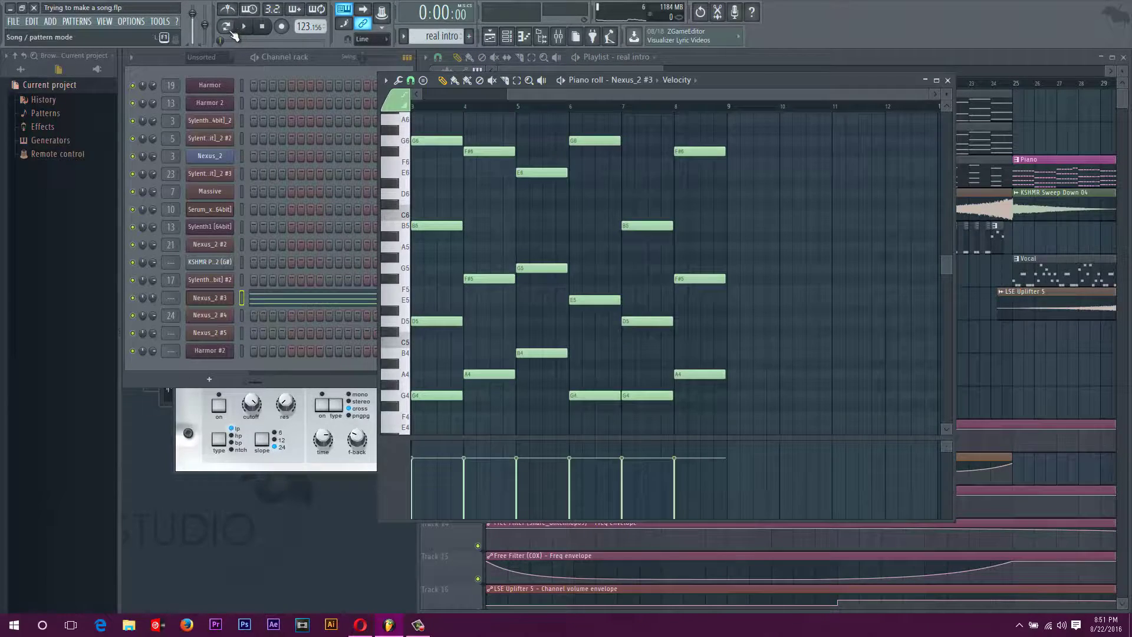
pyautogui.scroll(2, 547, 245)
pyautogui.scroll(-4, 547, 244)
pyautogui.scroll(1, 547, 245)
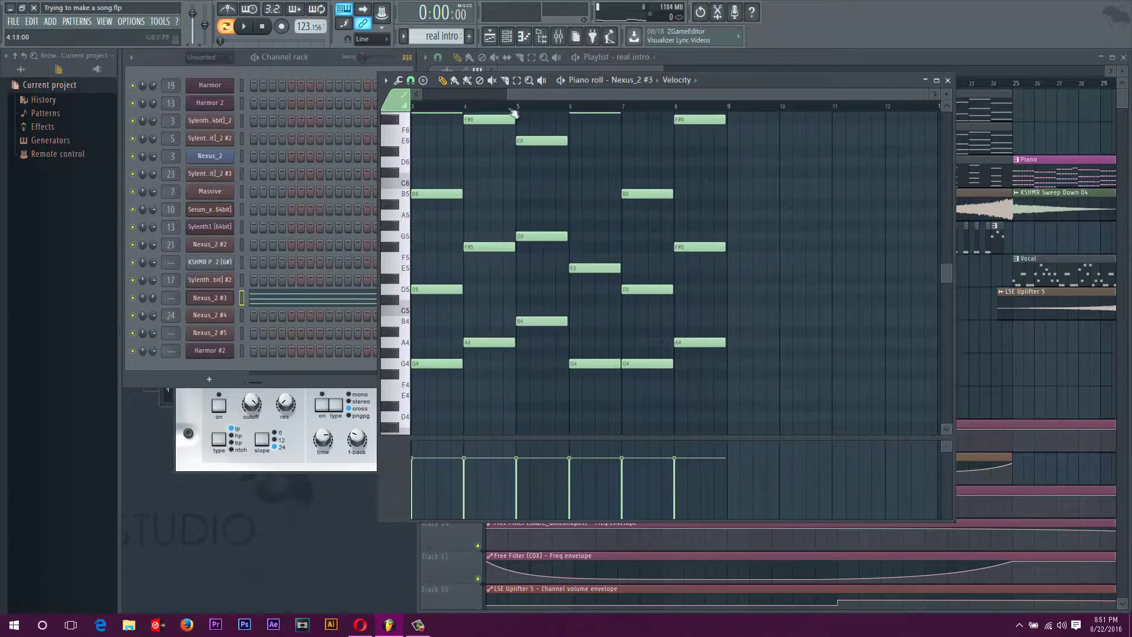
pyautogui.moveTo(526, 96); pyautogui.dragTo(338, 100)
pyautogui.press('space')
pyautogui.scroll(2, 535, 227)
pyautogui.press('space')
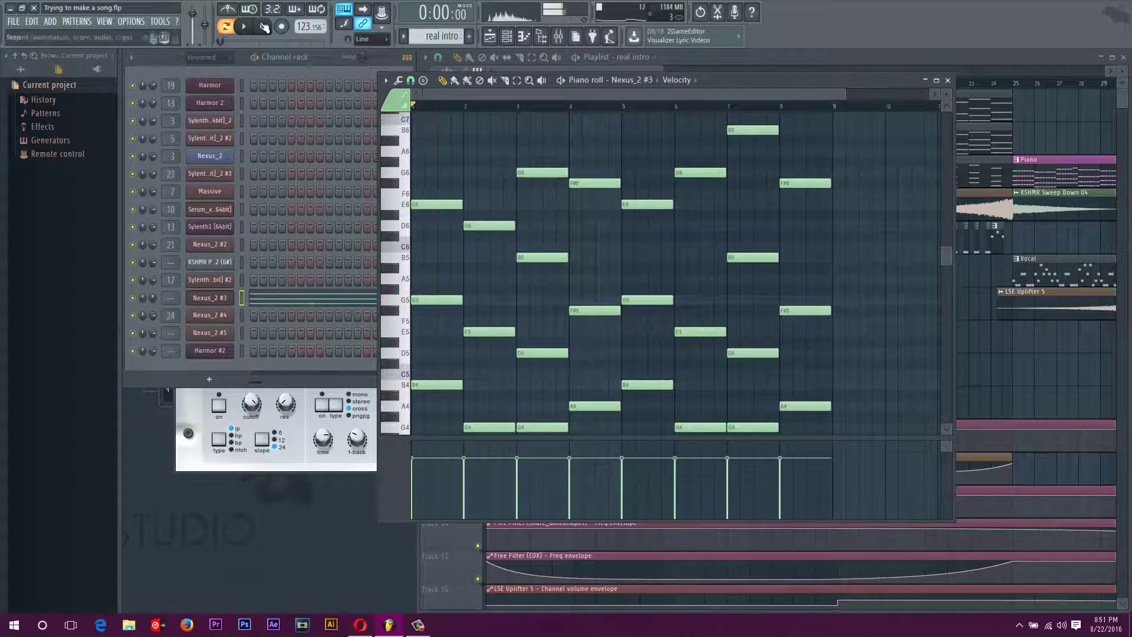
# Inspect the Epic Pads preset loaded in the Nexus_2 #3 channel and close the plugin window
pyautogui.click(211, 298)
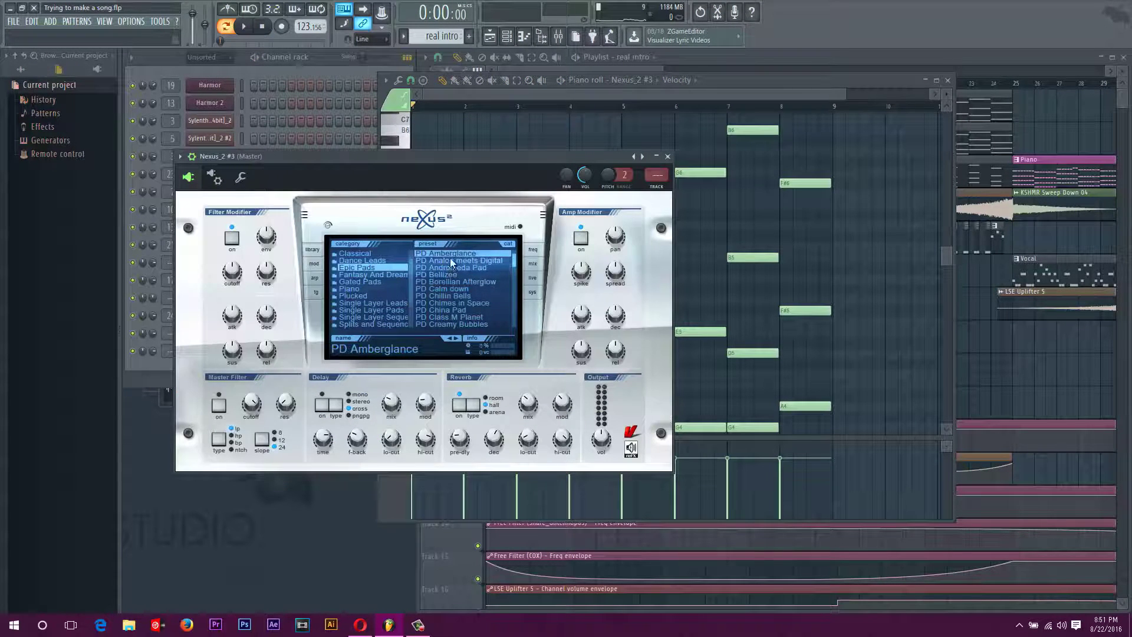
pyautogui.scroll(2, 472, 268)
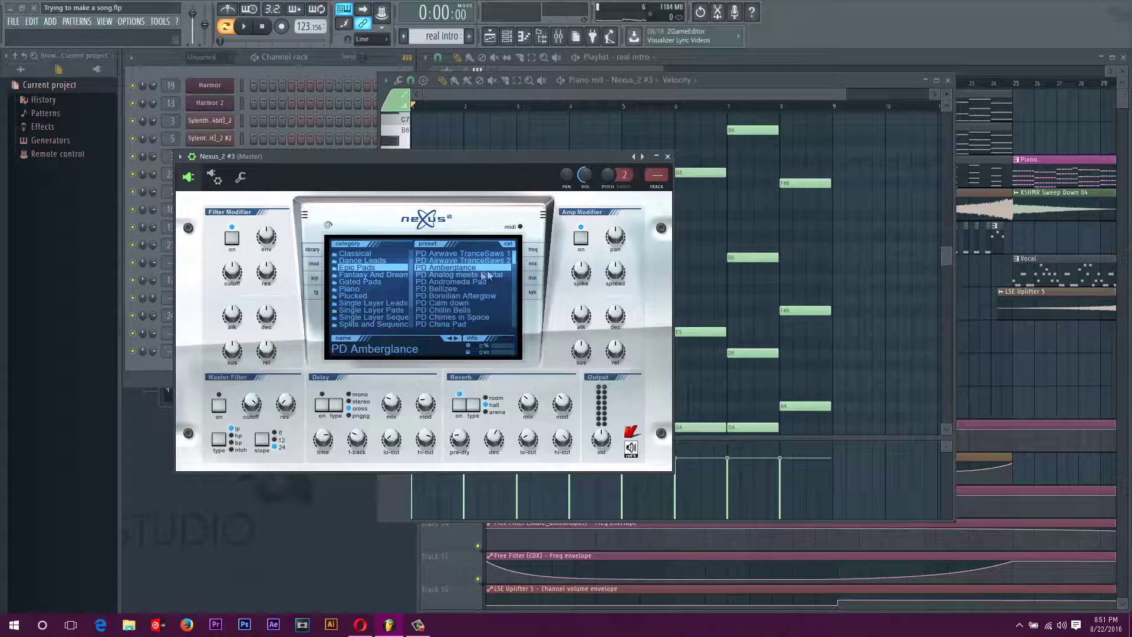
pyautogui.click(667, 157)
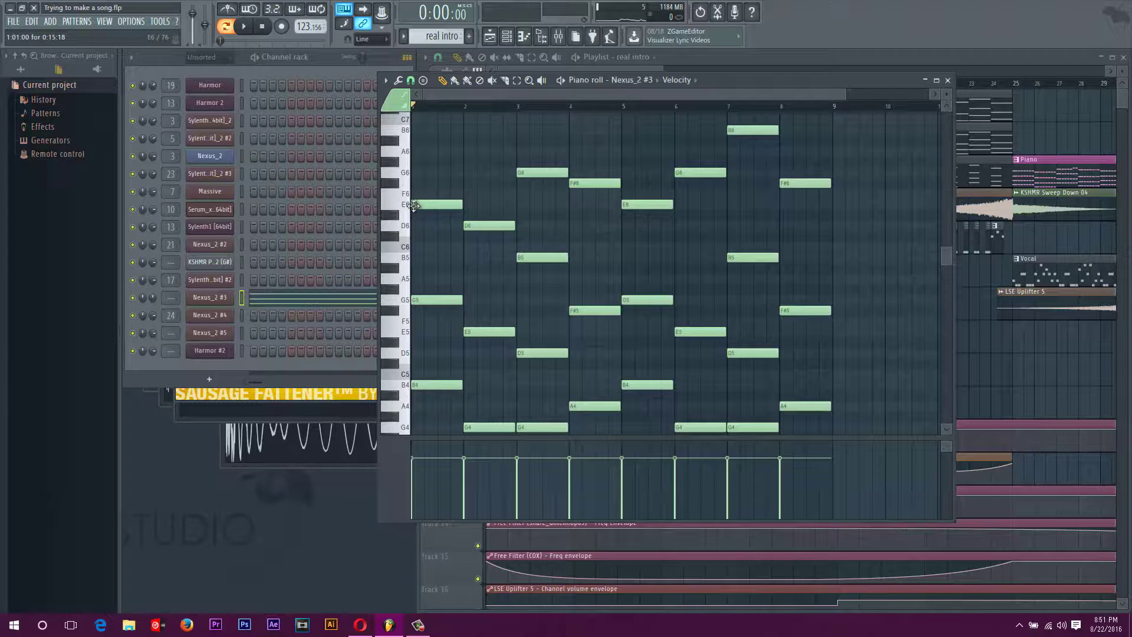
# Play the "real intro" chords from the start, stop playback and close the piano roll
pyautogui.press('space')
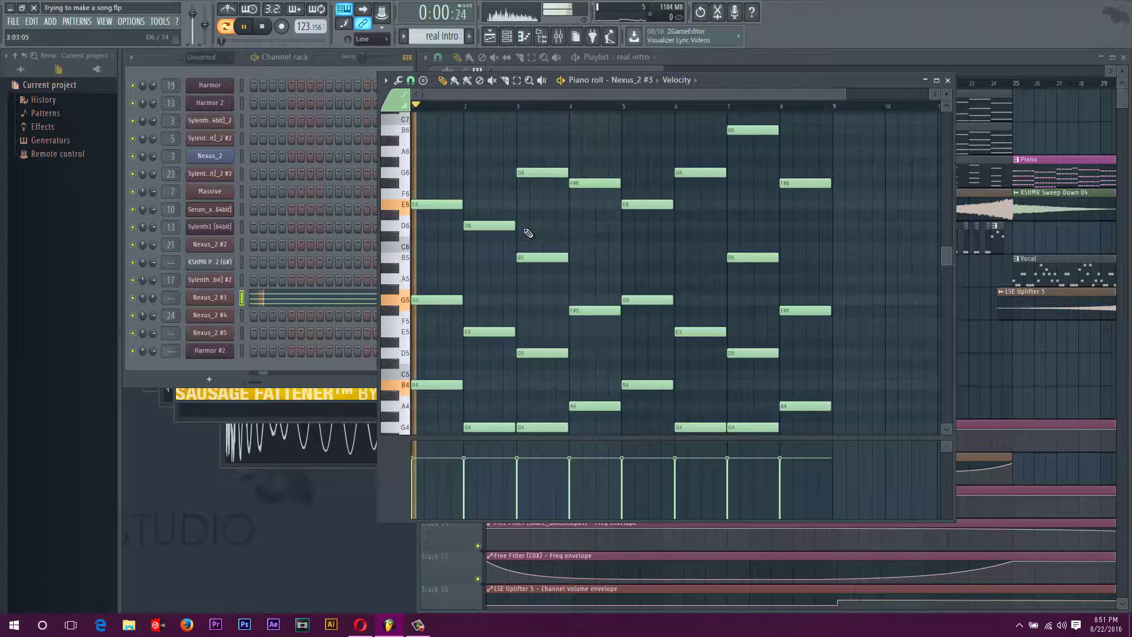
pyautogui.scroll(3, 510, 122)
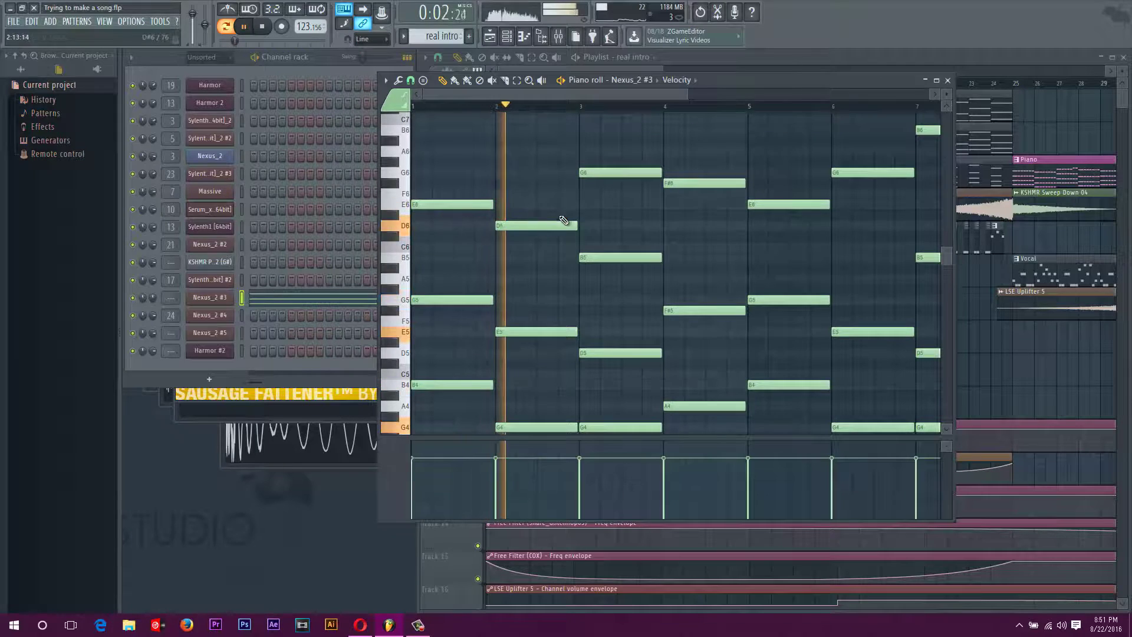
pyautogui.press('space')
pyautogui.click(948, 81)
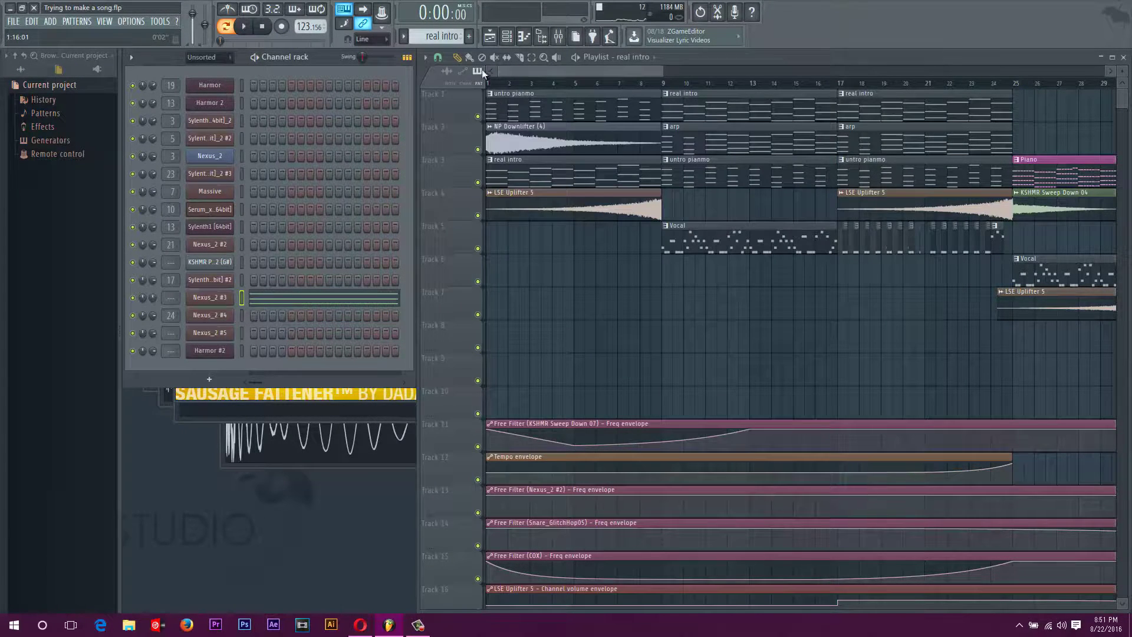
# Open the "arp" clip on track 2 in the piano roll and check the preset of its Nexus_2 #5 channel
pyautogui.moveTo(640, 72); pyautogui.dragTo(651, 72)
pyautogui.doubleClick(649, 140)
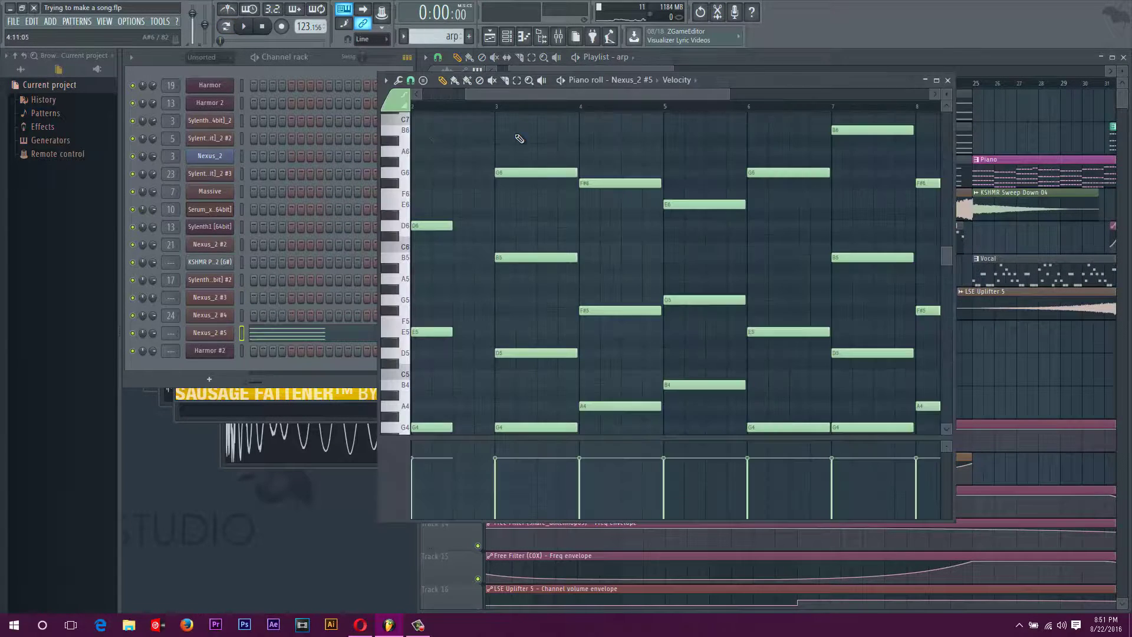
pyautogui.click(210, 334)
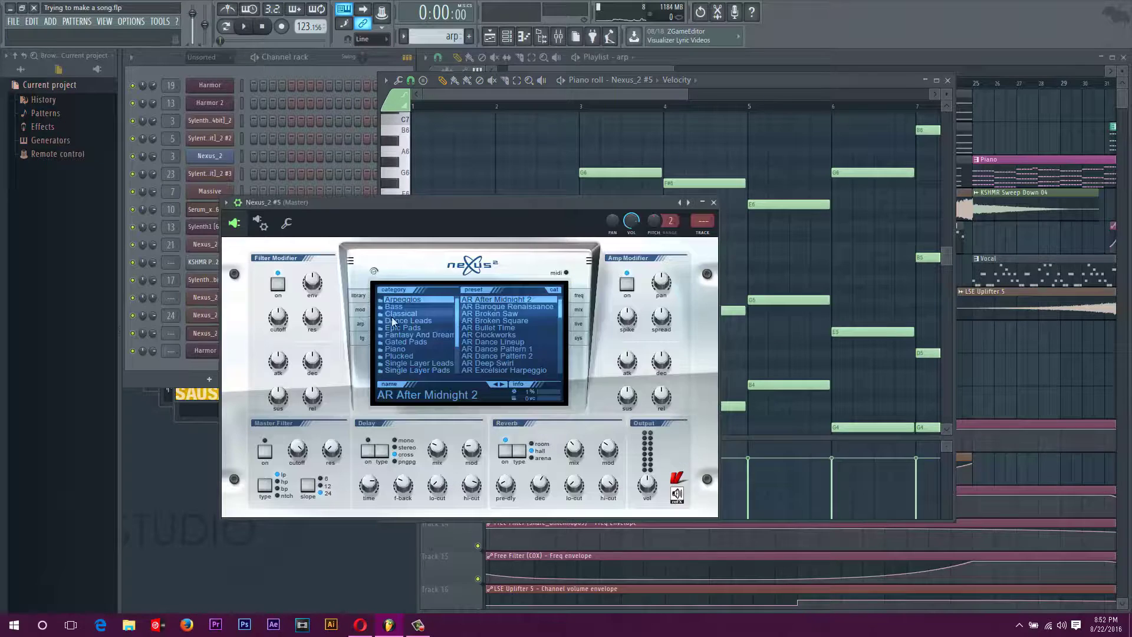
pyautogui.click(714, 202)
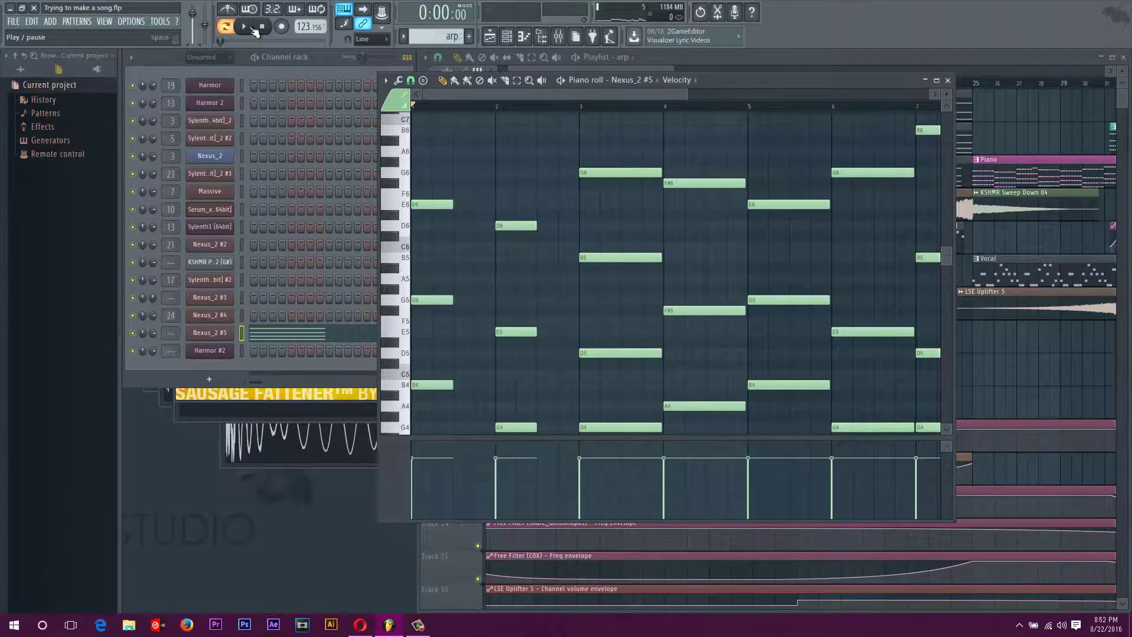
# Examine the "arp" pattern's notes across all eight bars while playing it, and stop playback
pyautogui.scroll(-3, 523, 230)
pyautogui.scroll(2, 523, 230)
pyautogui.scroll(-4, 525, 233)
pyautogui.scroll(5, 541, 259)
pyautogui.scroll(-2, 548, 280)
pyautogui.scroll(2, 518, 180)
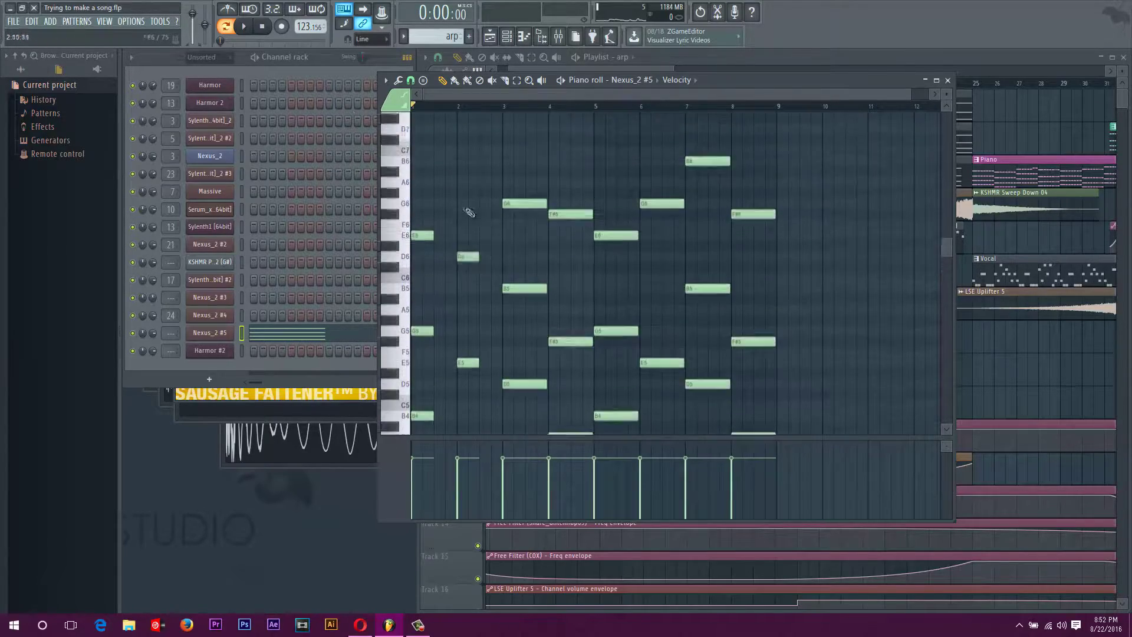
pyautogui.scroll(-2, 469, 211)
pyautogui.press('space')
pyautogui.scroll(3, 518, 109)
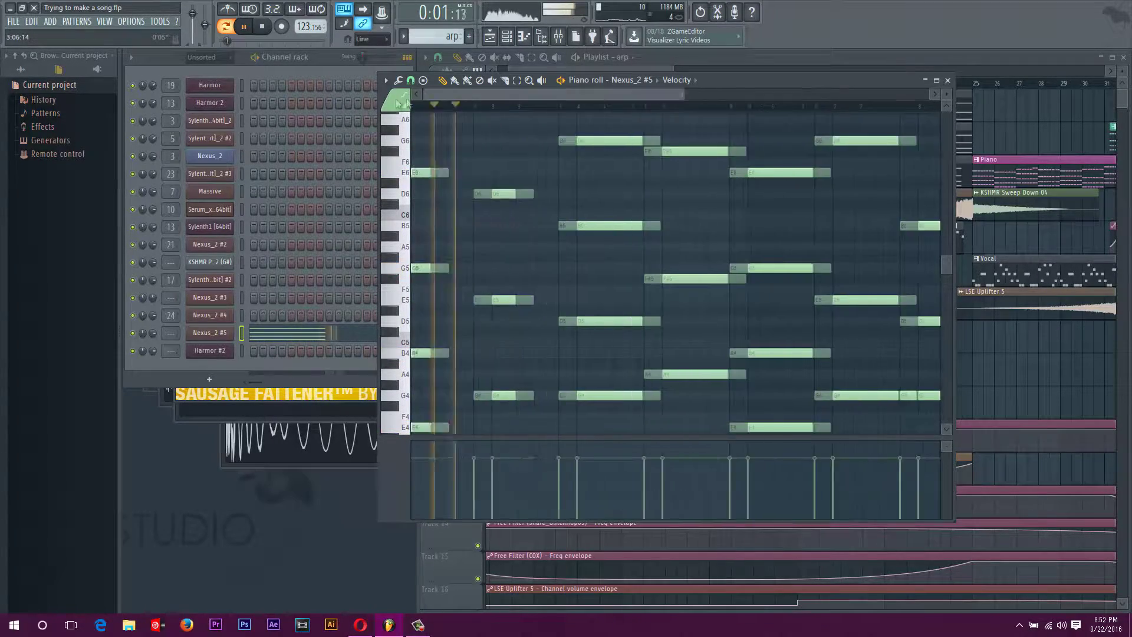
pyautogui.scroll(-2, 566, 260)
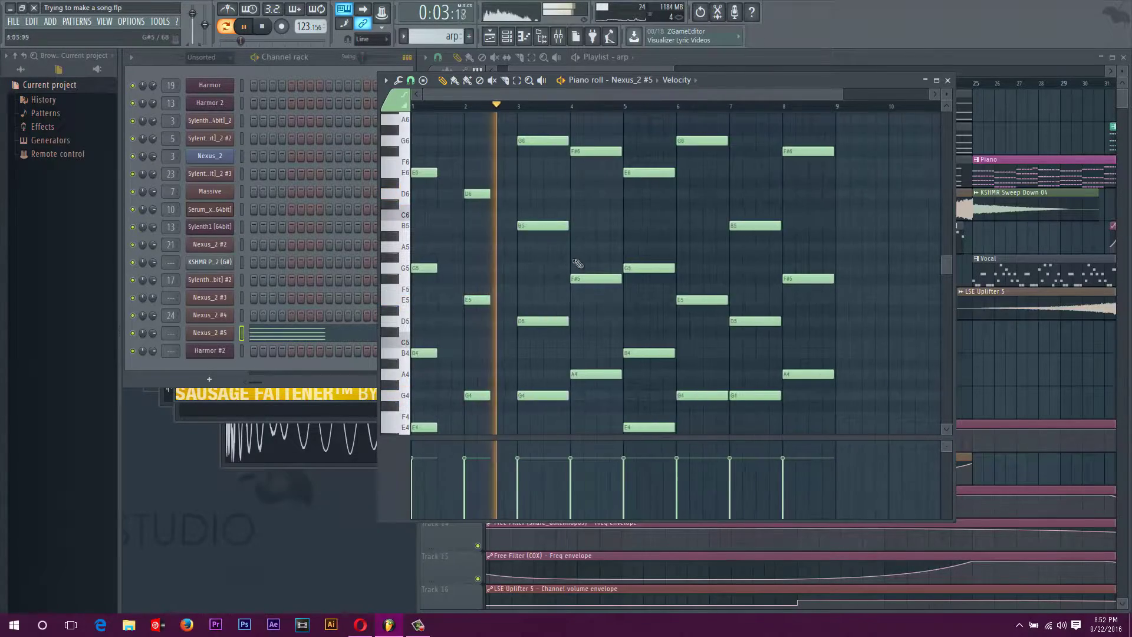
pyautogui.scroll(-3, 578, 261)
pyautogui.scroll(2, 602, 299)
pyautogui.scroll(-2, 602, 300)
pyautogui.scroll(1, 612, 297)
pyautogui.scroll(2, 614, 300)
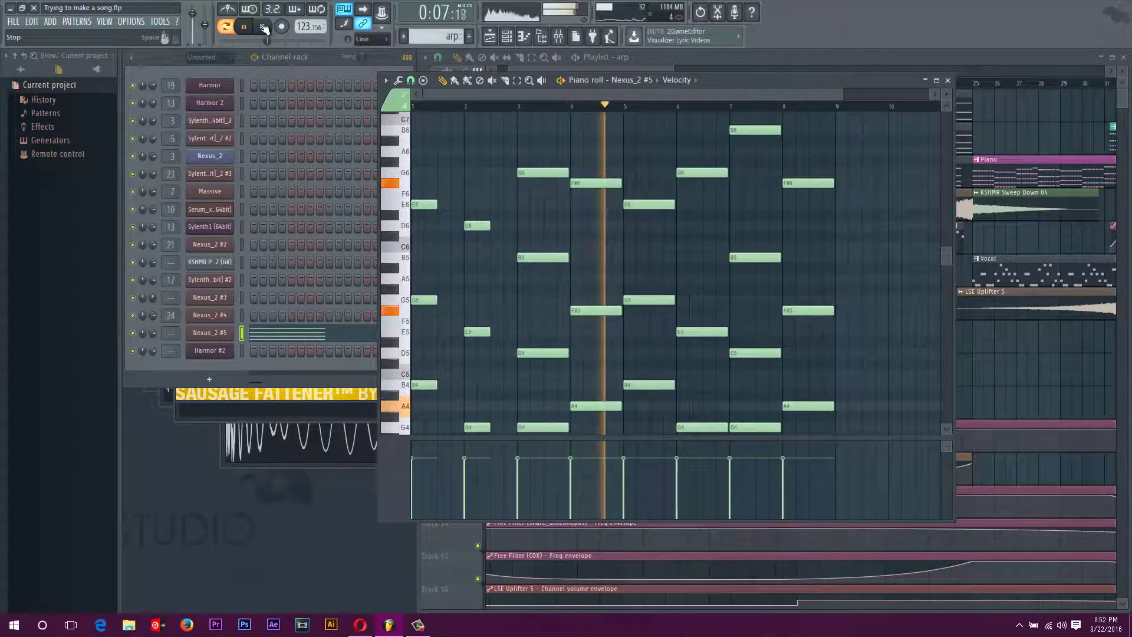
pyautogui.click(263, 27)
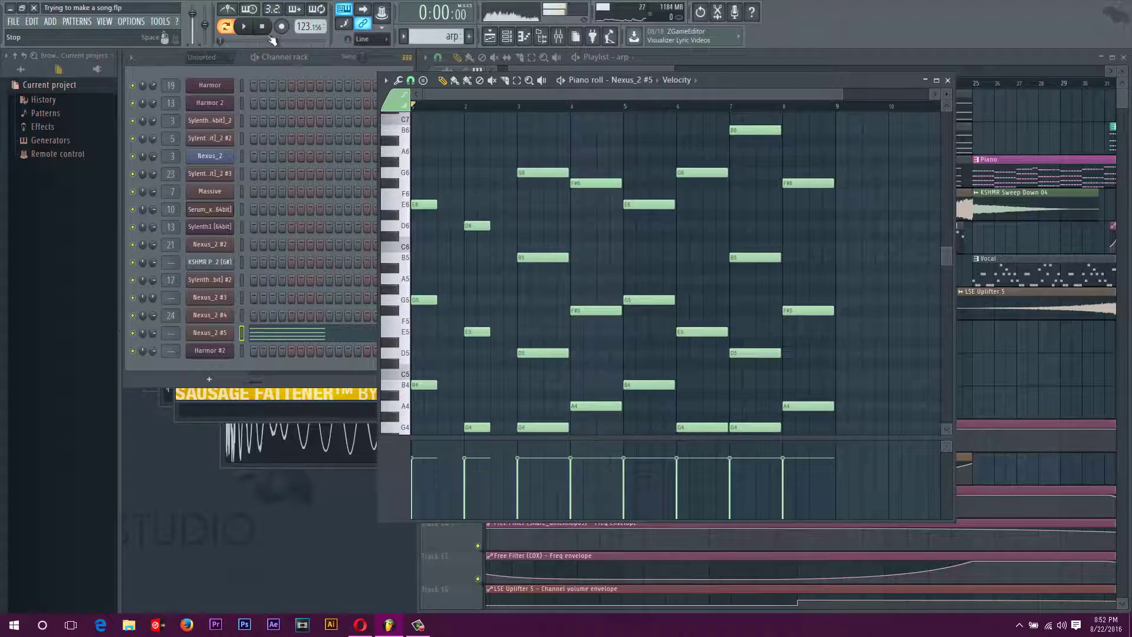
# Close the "arp" piano roll and open the first "Vocal" clip on track 5 to examine its notes
pyautogui.click(947, 80)
pyautogui.moveTo(577, 72); pyautogui.dragTo(565, 72)
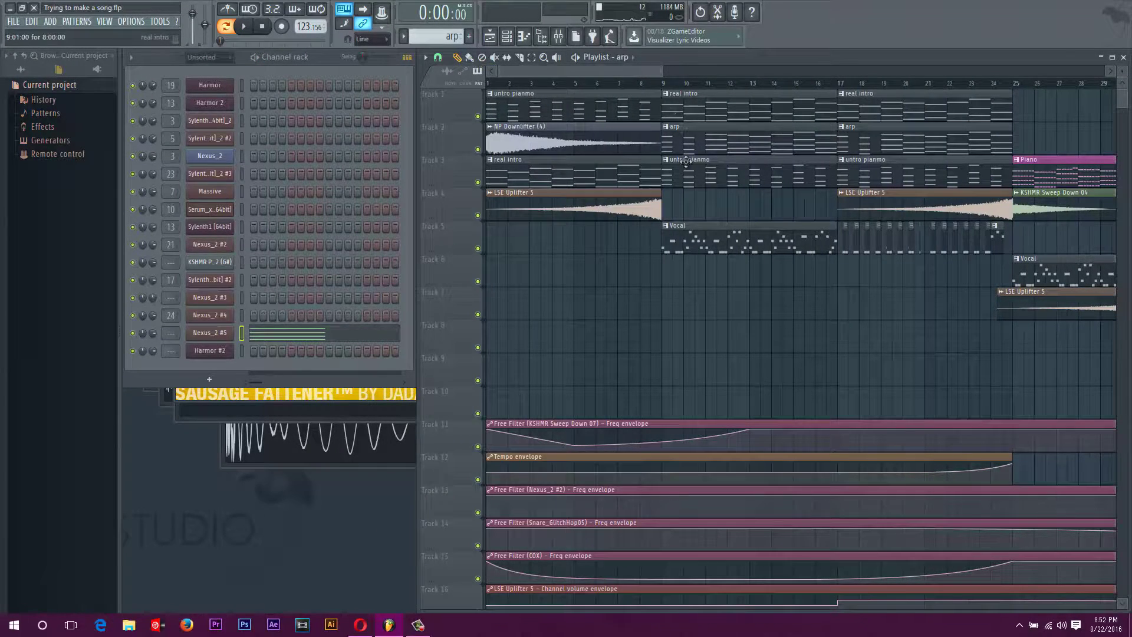
pyautogui.doubleClick(693, 240)
pyautogui.moveTo(546, 94); pyautogui.dragTo(411, 158)
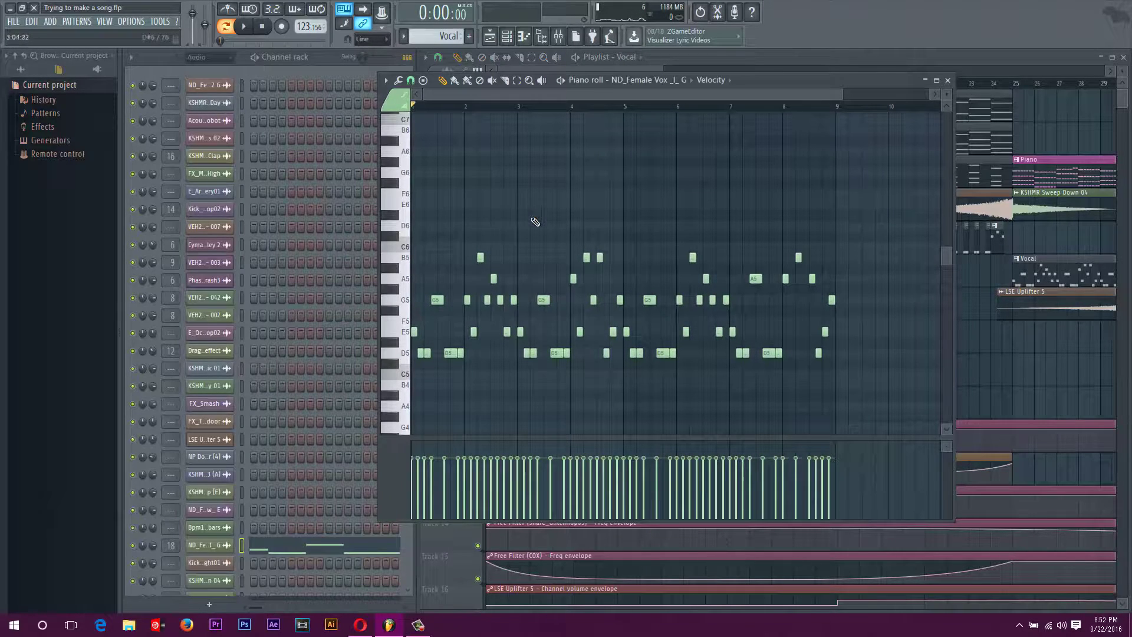
pyautogui.scroll(-2, 518, 185)
pyautogui.keyDown('ctrl'); pyautogui.scroll(3, 519, 189); pyautogui.keyUp('ctrl')
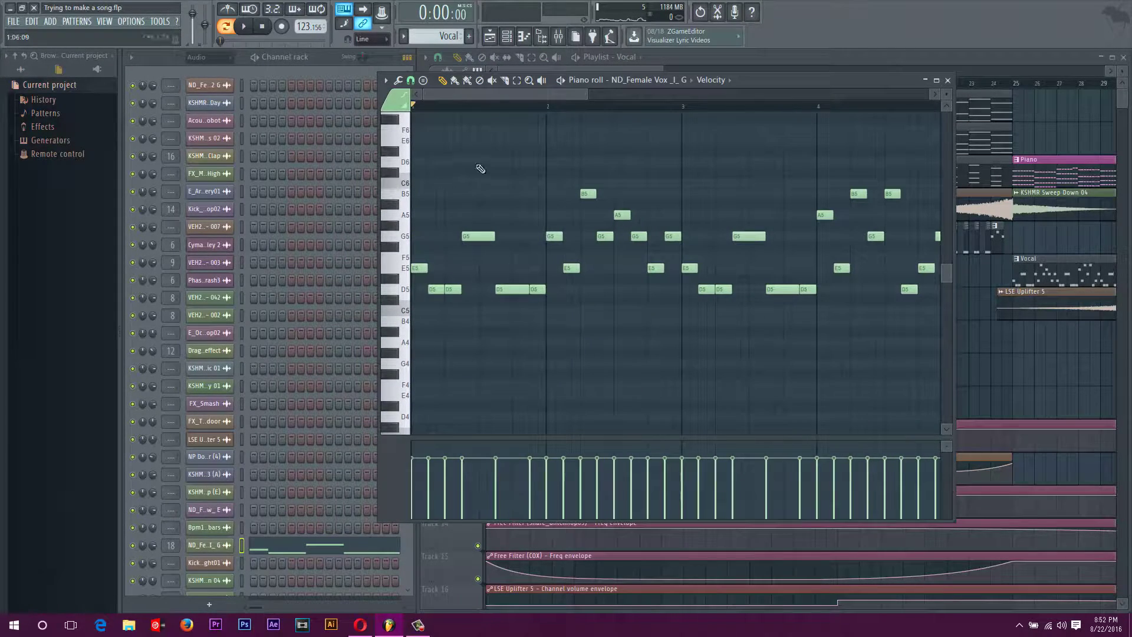
# Play the "Vocal" pattern while following its notes to bar 8, stop playback and close the piano roll
pyautogui.click(243, 26)
pyautogui.scroll(2, 493, 93)
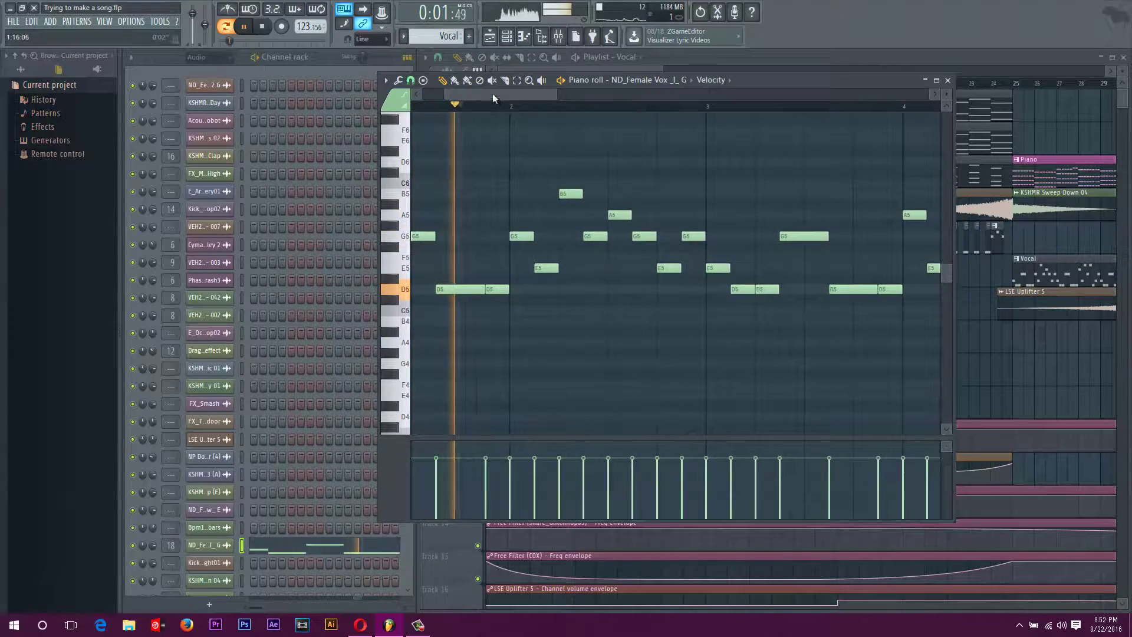
pyautogui.moveTo(499, 93); pyautogui.dragTo(549, 94)
pyautogui.scroll(-2, 535, 122)
pyautogui.scroll(-2, 561, 98)
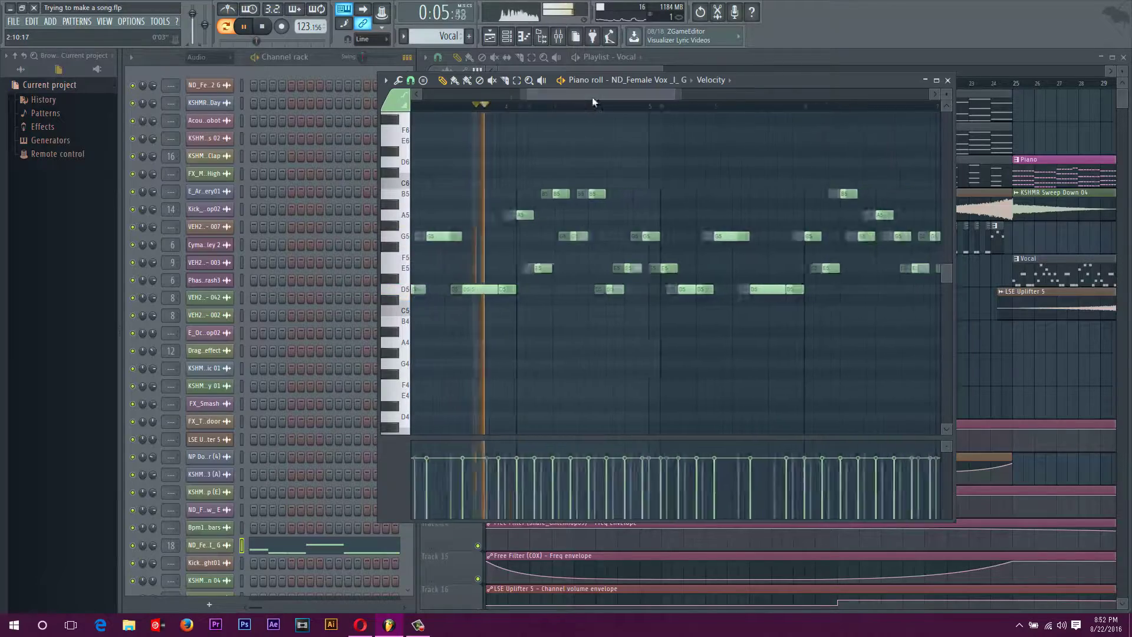
pyautogui.moveTo(579, 96); pyautogui.dragTo(614, 94)
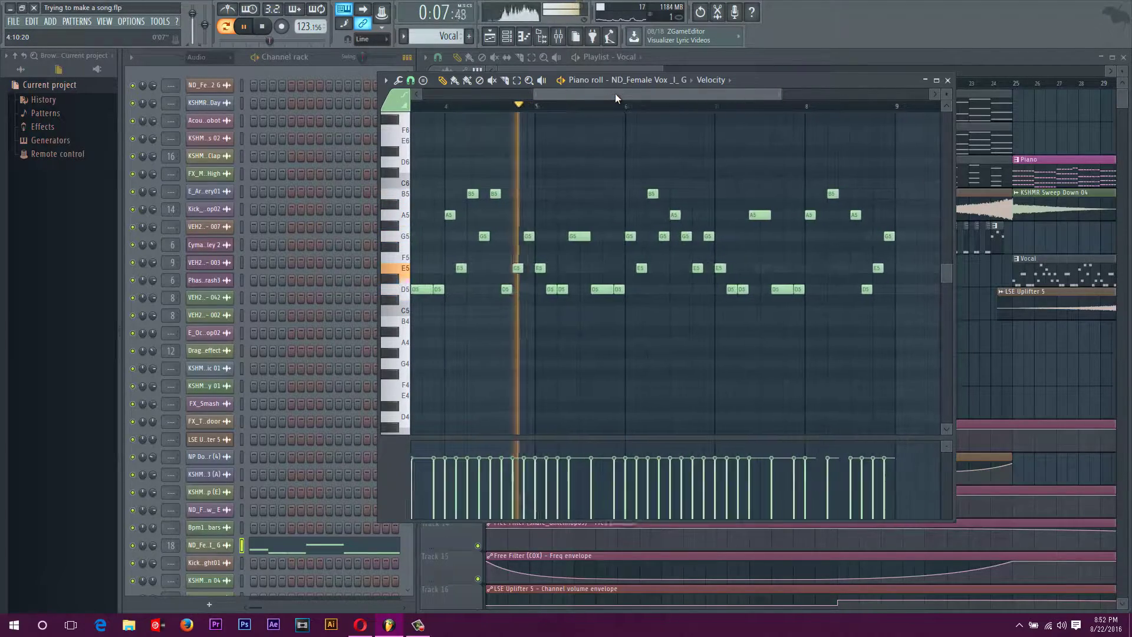
pyautogui.press('space')
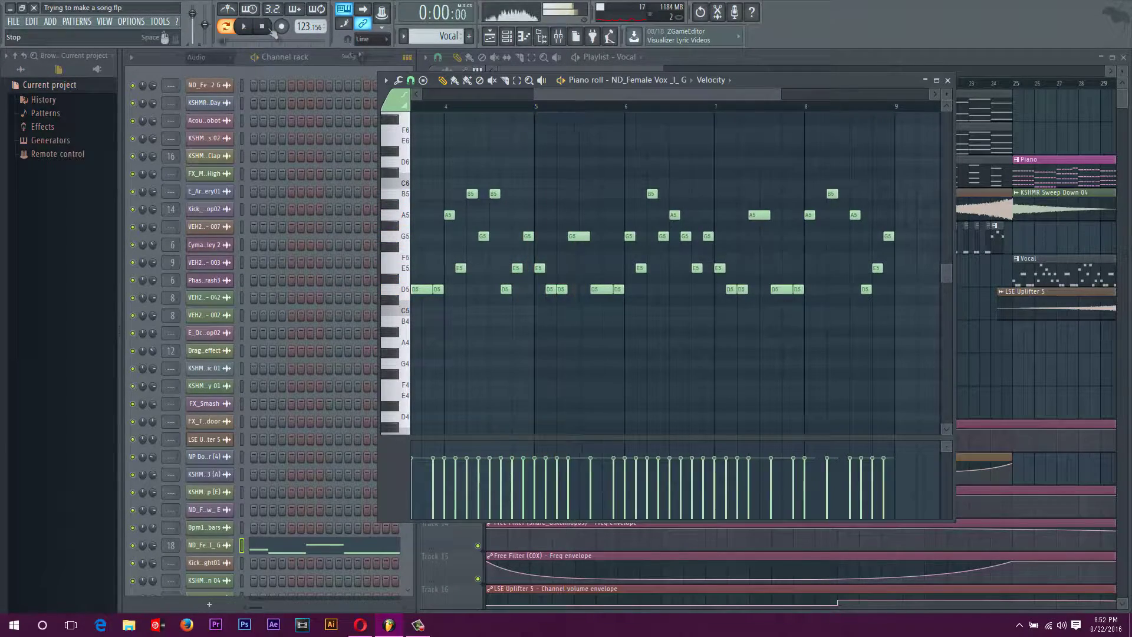
pyautogui.click(948, 80)
# Open dblue_Glitch_v1_3 on the mixer's COX track, audition the vocal through it, stop playback and close the plugin
pyautogui.click(123, 26)
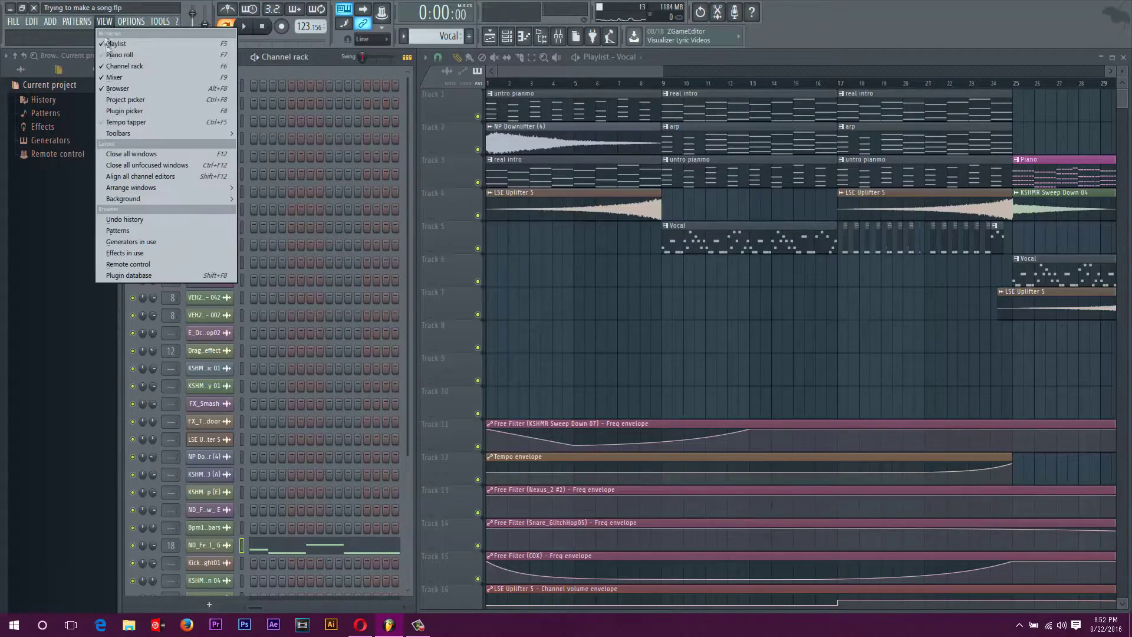
pyautogui.click(133, 77)
pyautogui.click(573, 296)
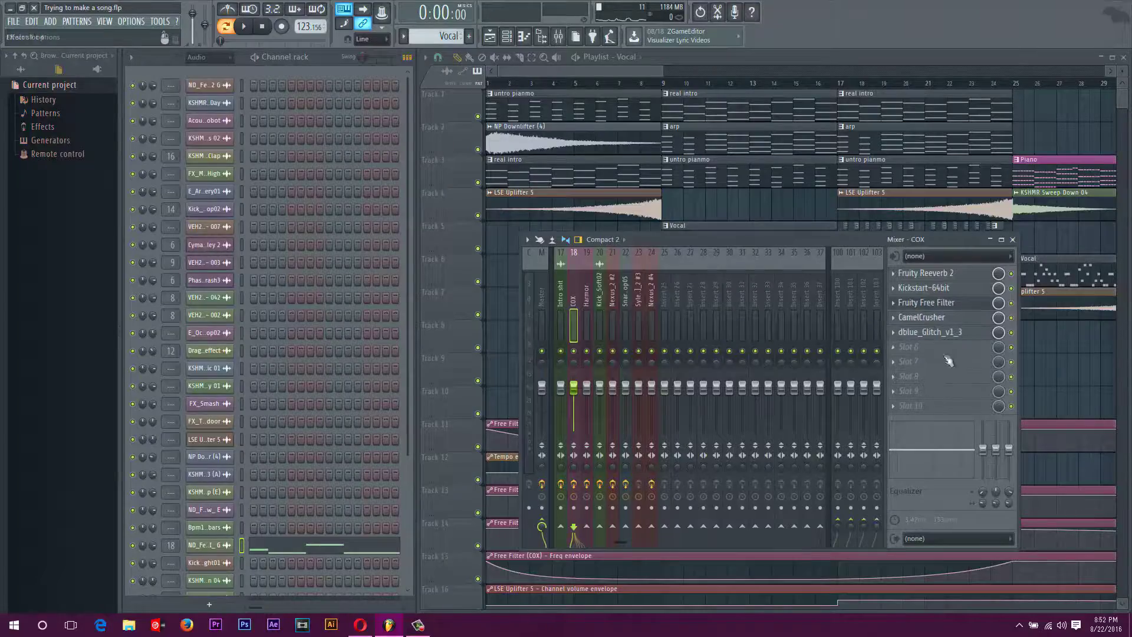
pyautogui.click(938, 334)
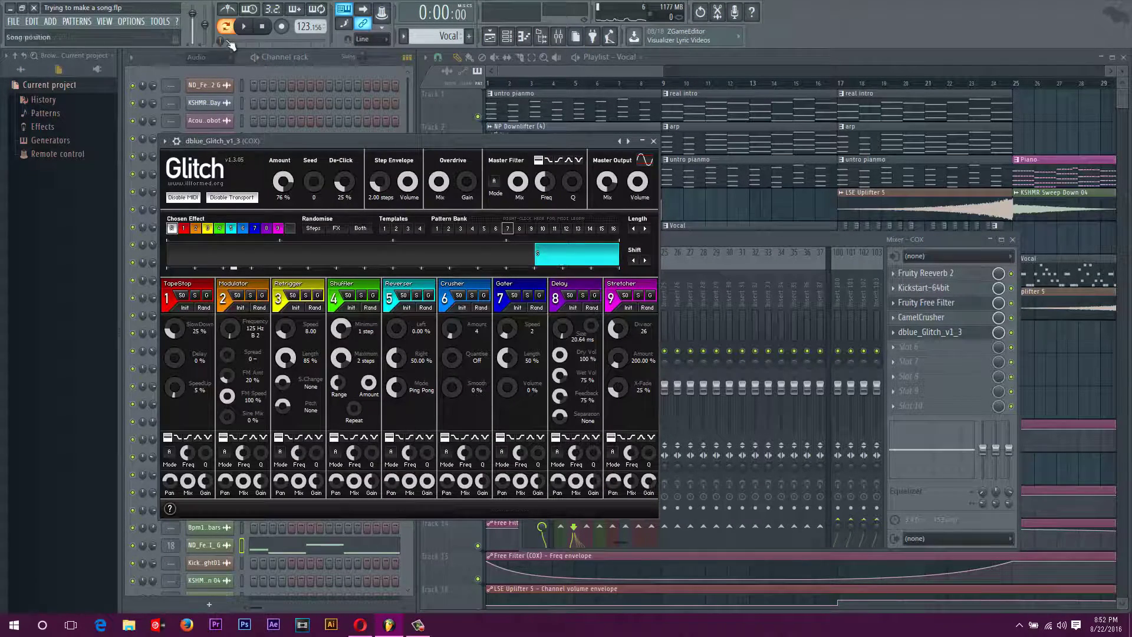
pyautogui.click(244, 27)
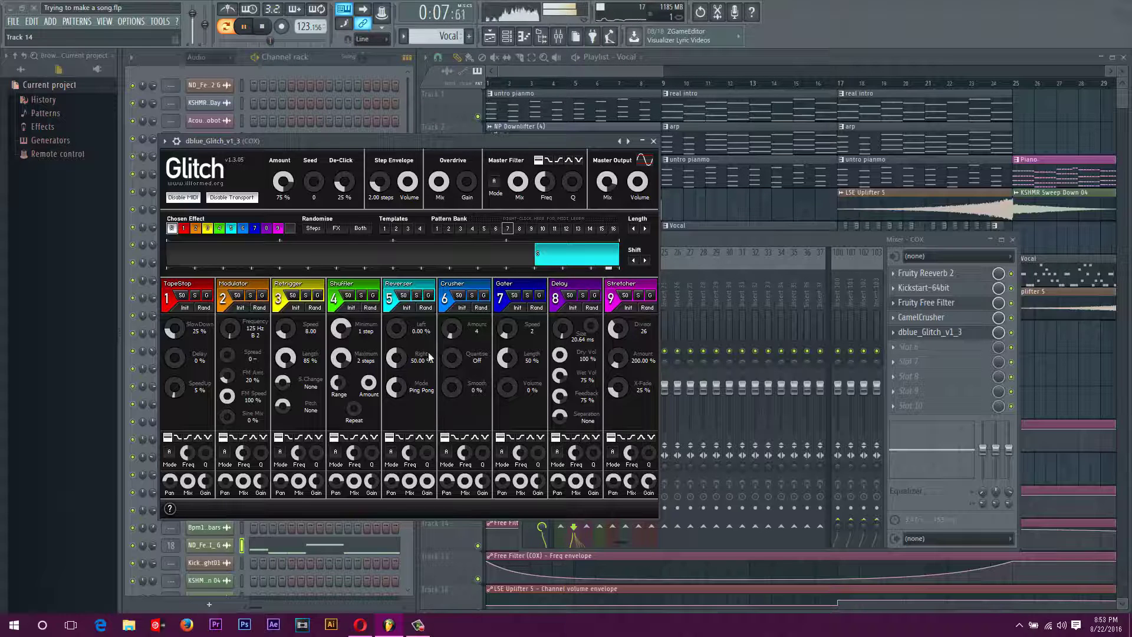
pyautogui.press('space')
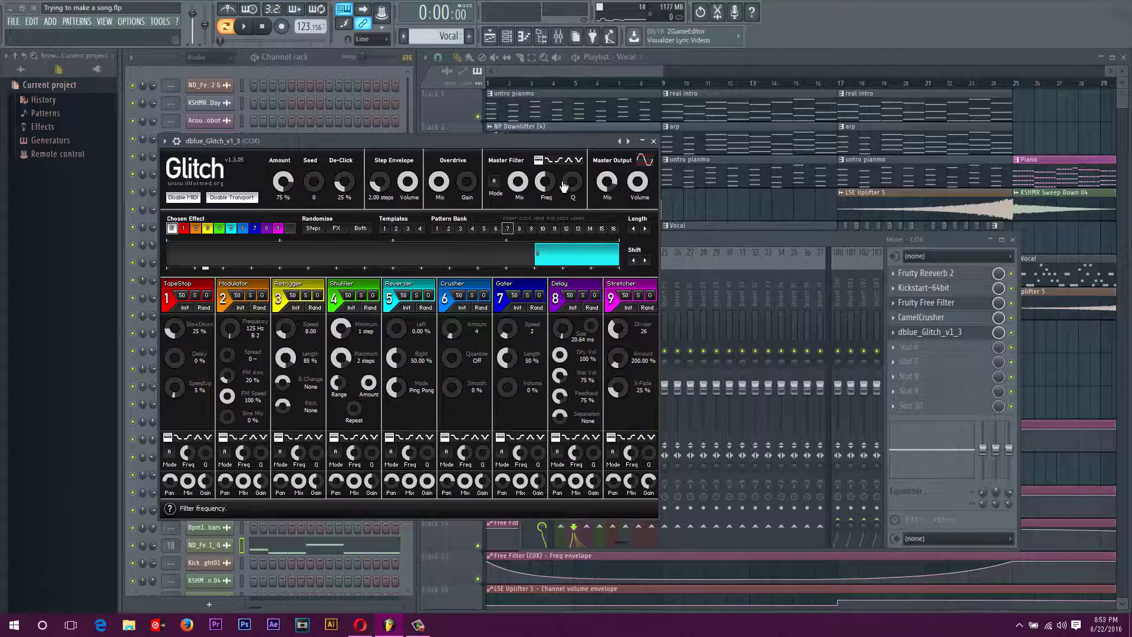
pyautogui.click(654, 141)
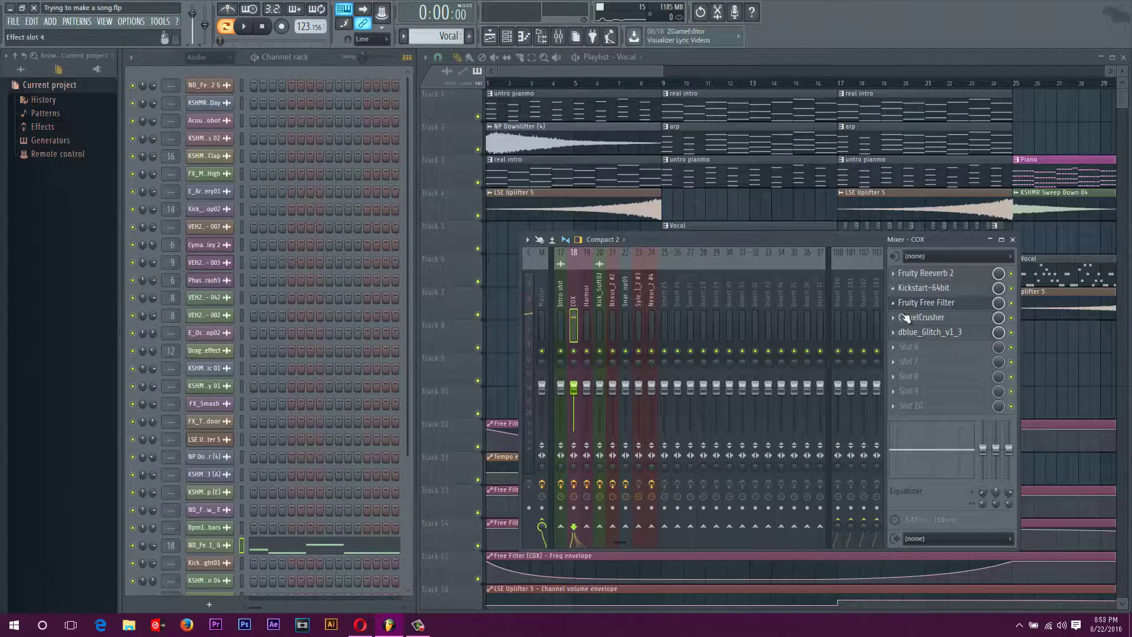
# Inspect the Kickstart-64bit effect on the COX track, and close the plugin and the mixer
pyautogui.click(933, 285)
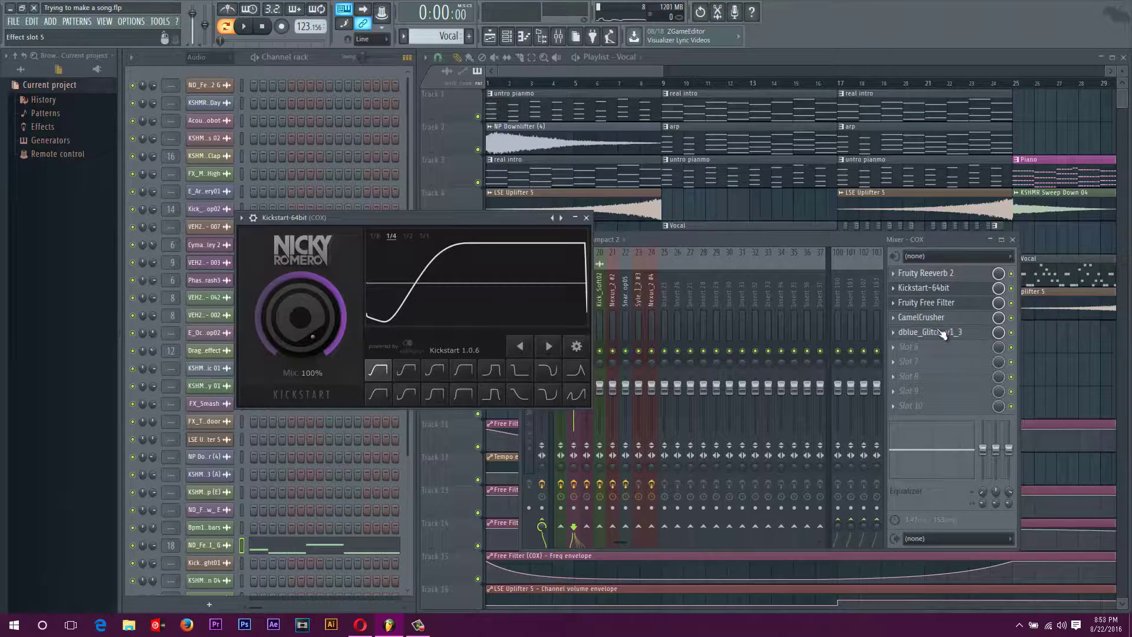
pyautogui.click(587, 218)
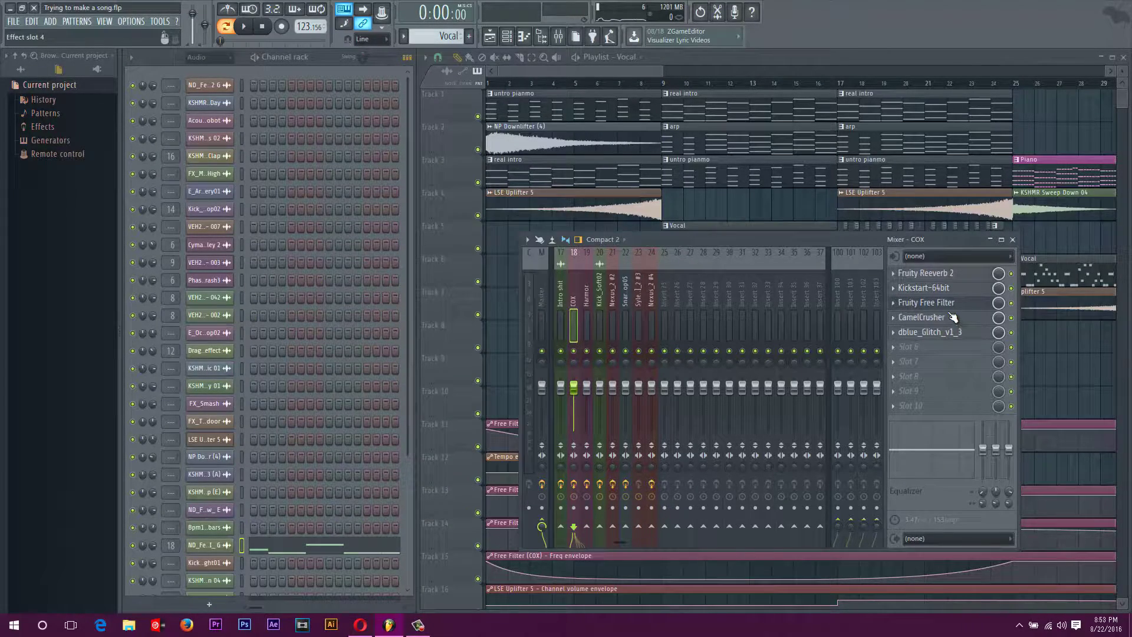
pyautogui.click(1013, 240)
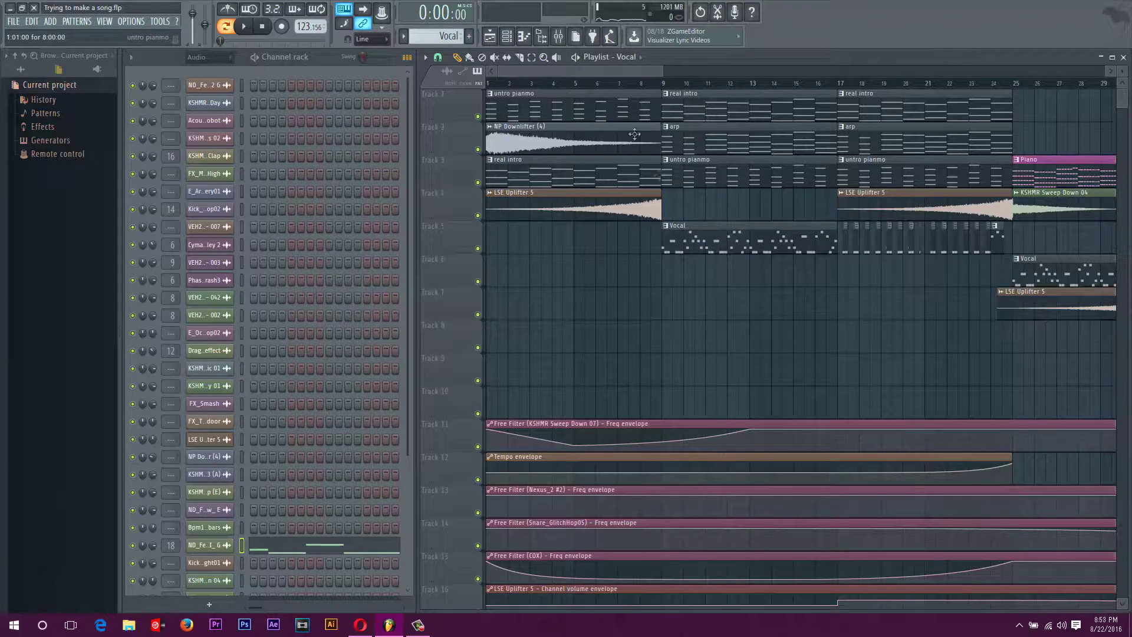
# Play the song from bar 17 to audition the chopped "Vocal" clips on track 5, and stop playback
pyautogui.scroll(3, 739, 234)
pyautogui.moveTo(577, 72); pyautogui.dragTo(611, 74)
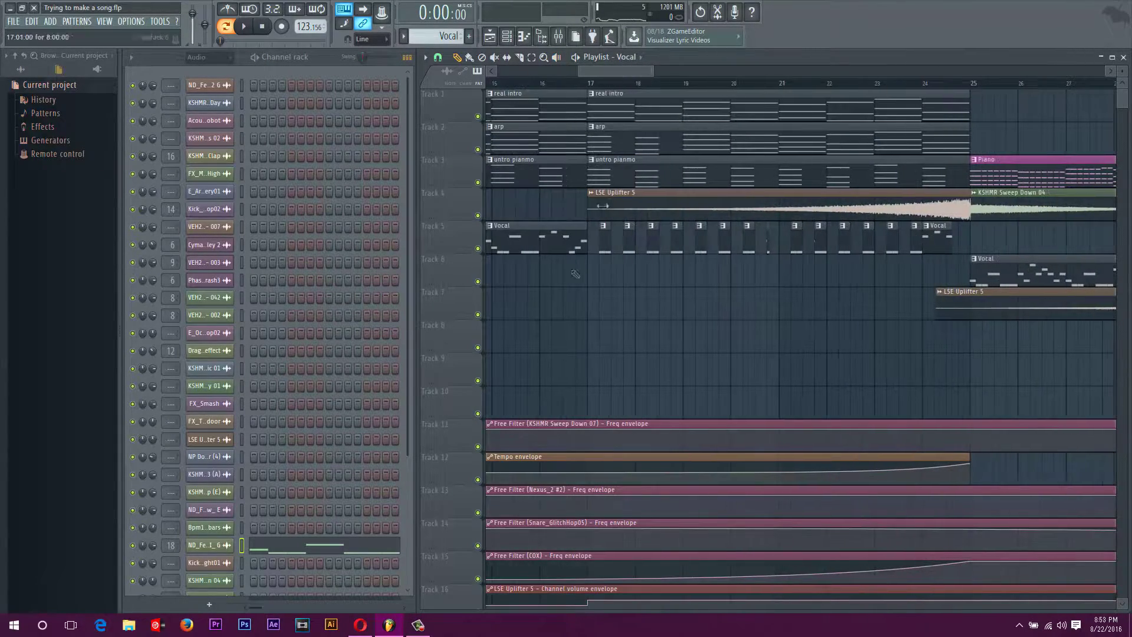
pyautogui.click(593, 86)
pyautogui.scroll(4, 593, 86)
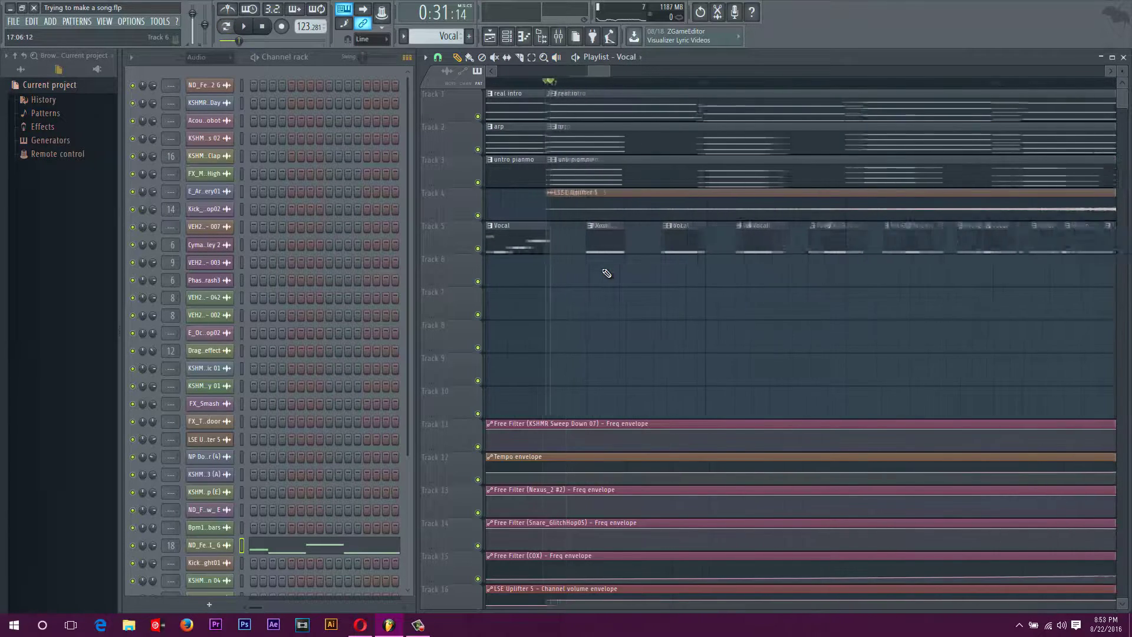
pyautogui.press('space')
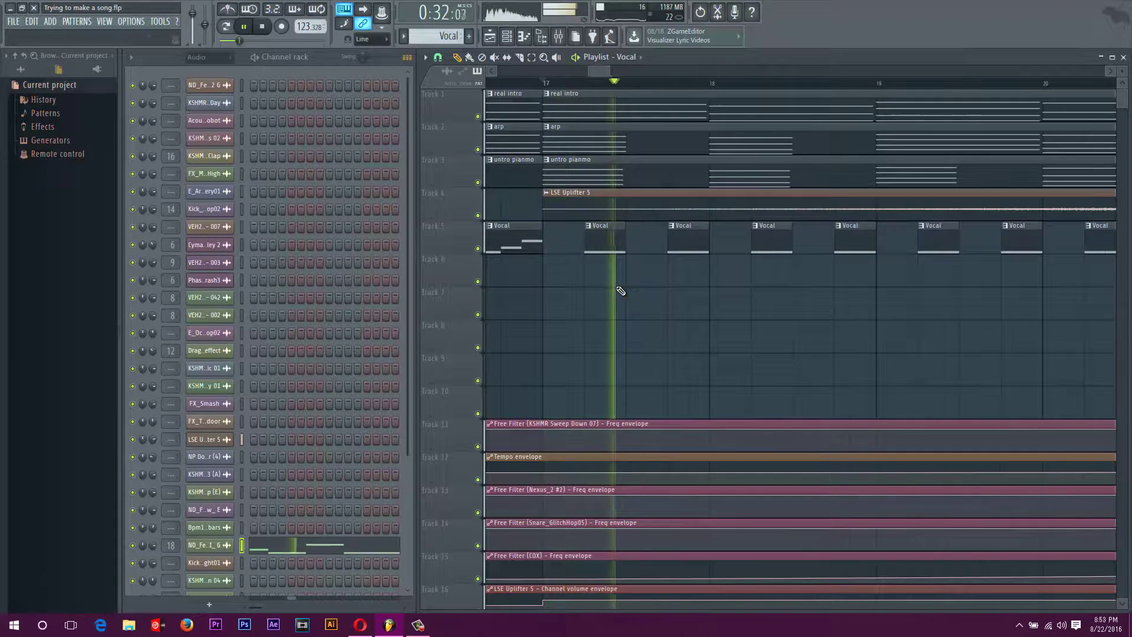
pyautogui.scroll(-2, 605, 74)
pyautogui.moveTo(605, 74); pyautogui.dragTo(613, 72)
pyautogui.press('space')
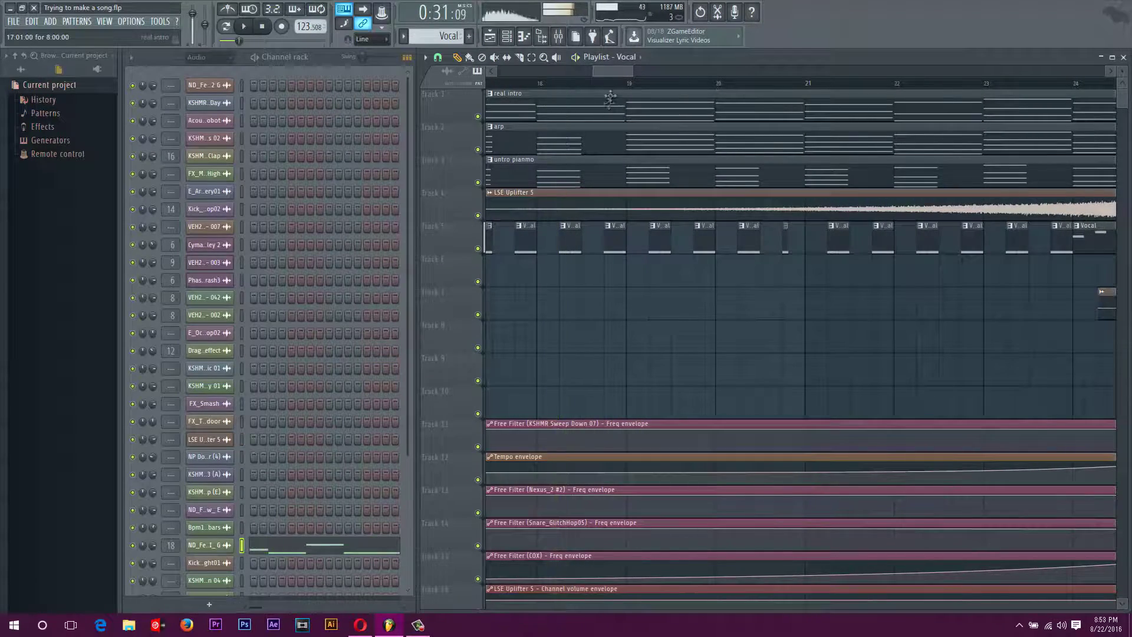
pyautogui.click(263, 29)
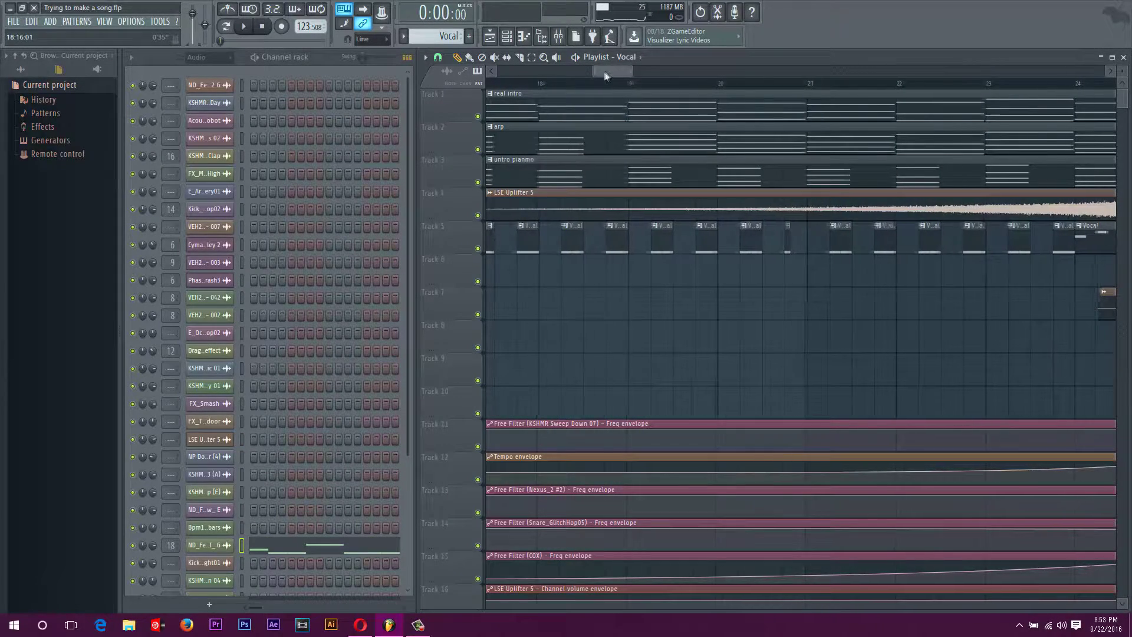
# Examine the chopped "Vocal" clips between bars 17 and 25 and replay that section from bar 17
pyautogui.moveTo(607, 71); pyautogui.dragTo(600, 71)
pyautogui.scroll(-2, 766, 218)
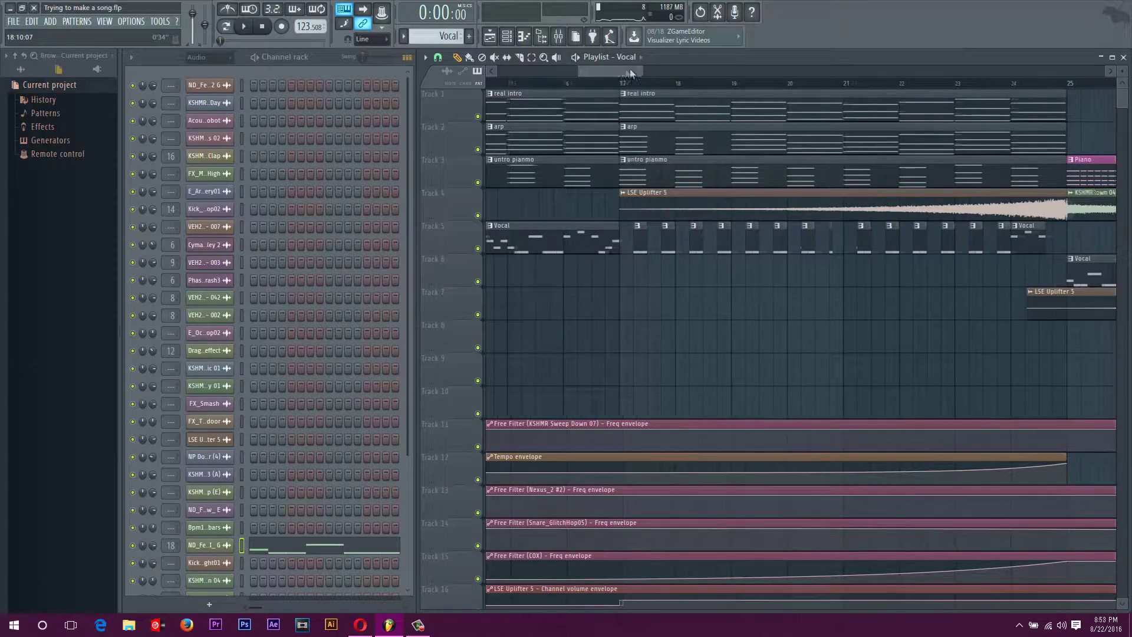
pyautogui.moveTo(625, 72); pyautogui.dragTo(640, 72)
pyautogui.scroll(-1, 869, 195)
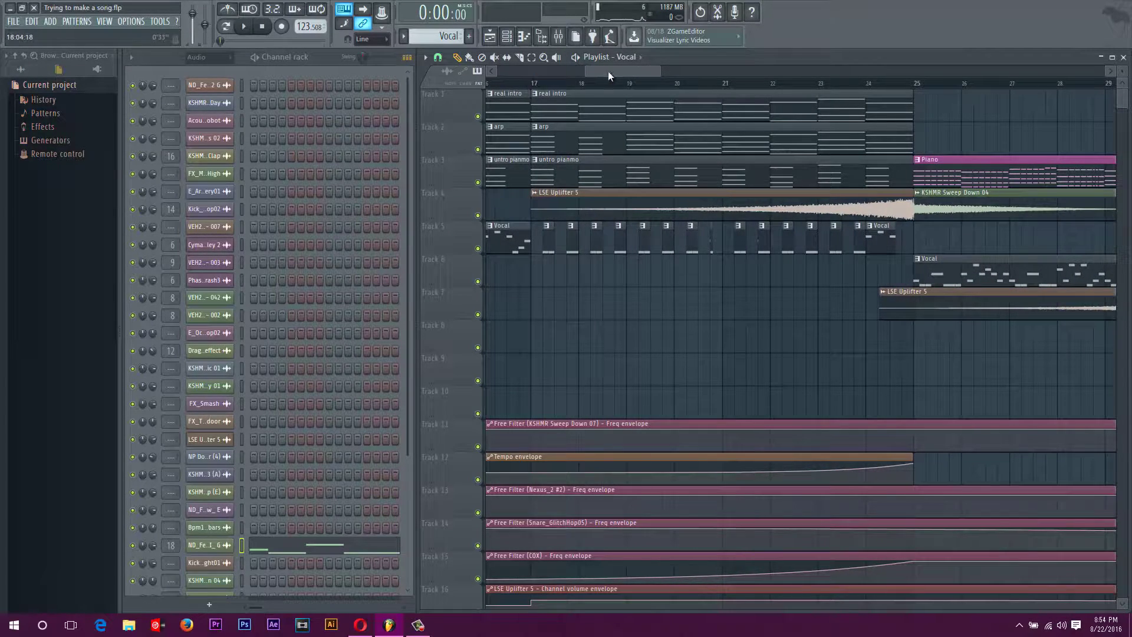
pyautogui.scroll(2, 531, 86)
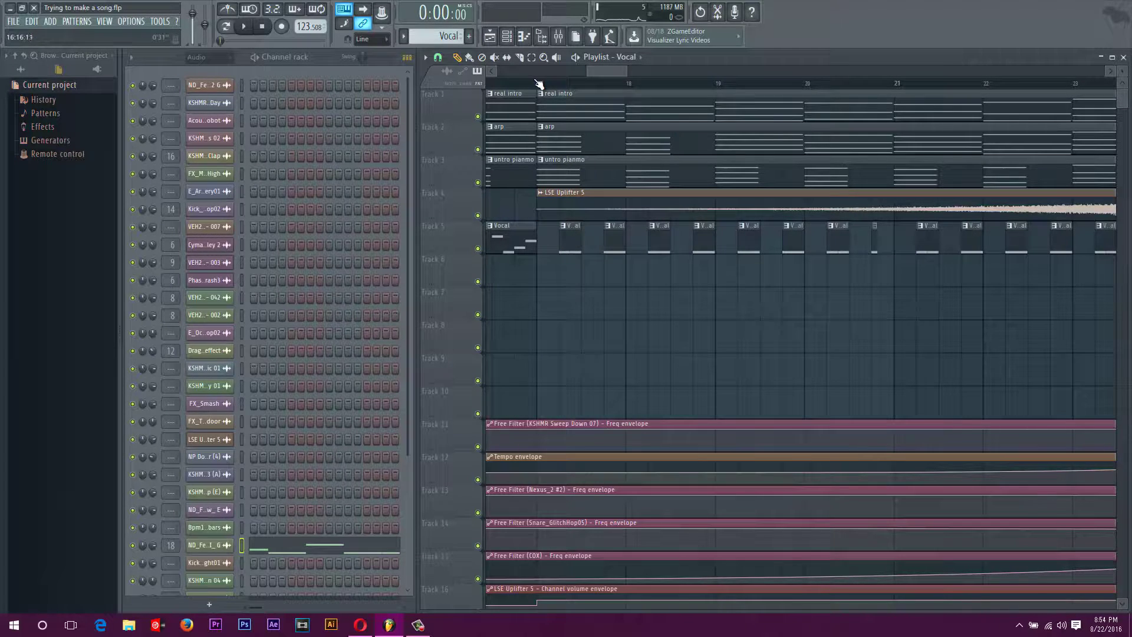
pyautogui.press('space')
pyautogui.scroll(-1, 641, 264)
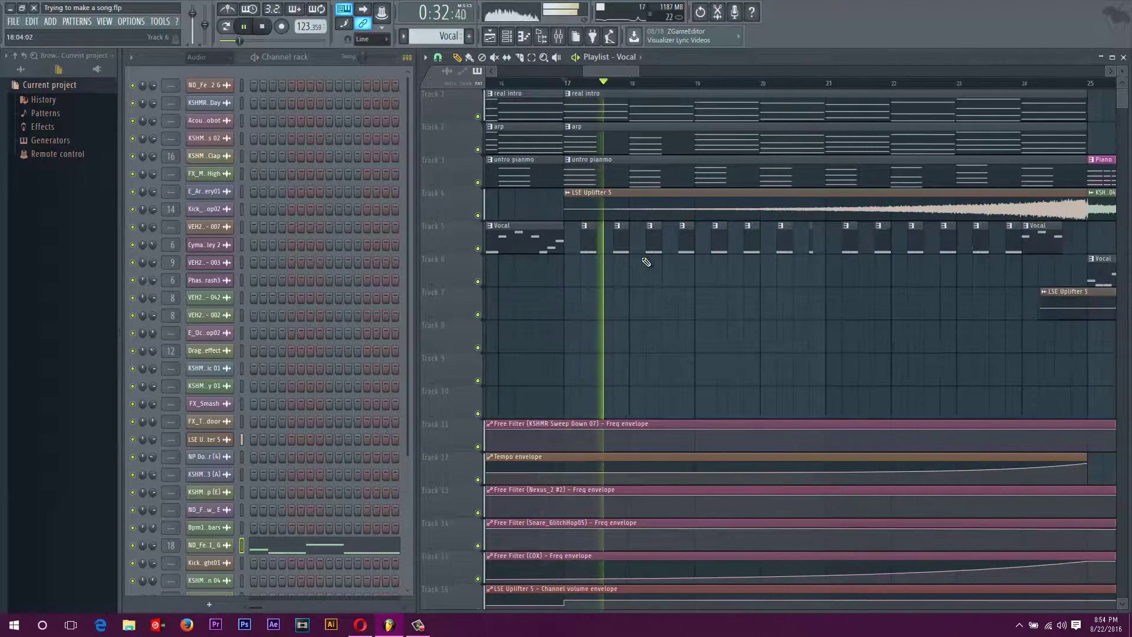
pyautogui.scroll(3, 645, 260)
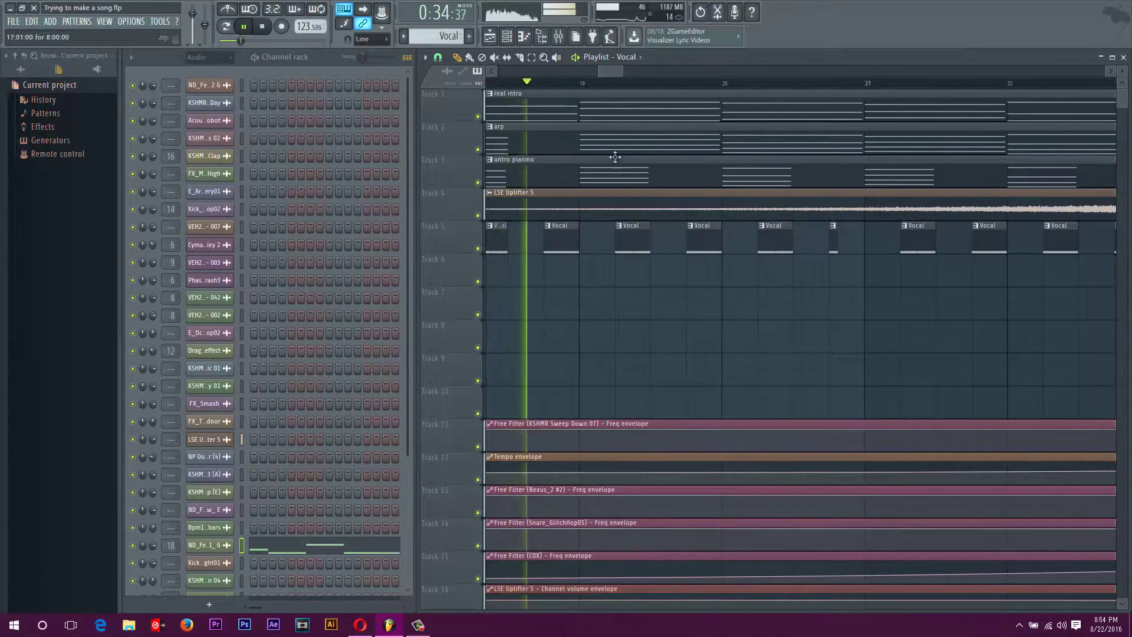
pyautogui.scroll(-1, 621, 198)
pyautogui.scroll(-2, 665, 251)
pyautogui.scroll(1, 660, 224)
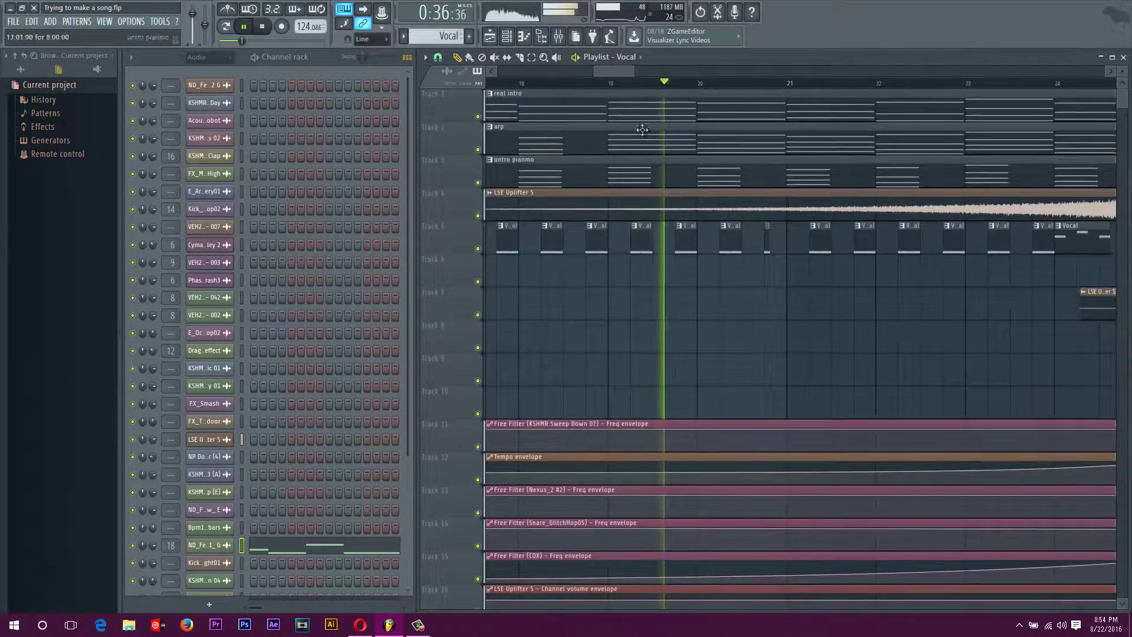
# Follow the playback past bar 25 into the Piano and Vocal section and view the automation clips beneath it
pyautogui.moveTo(612, 69); pyautogui.dragTo(649, 74)
pyautogui.scroll(-2, 642, 73)
pyautogui.scroll(3, 653, 117)
pyautogui.scroll(-2, 654, 123)
pyautogui.scroll(-1, 638, 315)
pyautogui.scroll(-2, 615, 348)
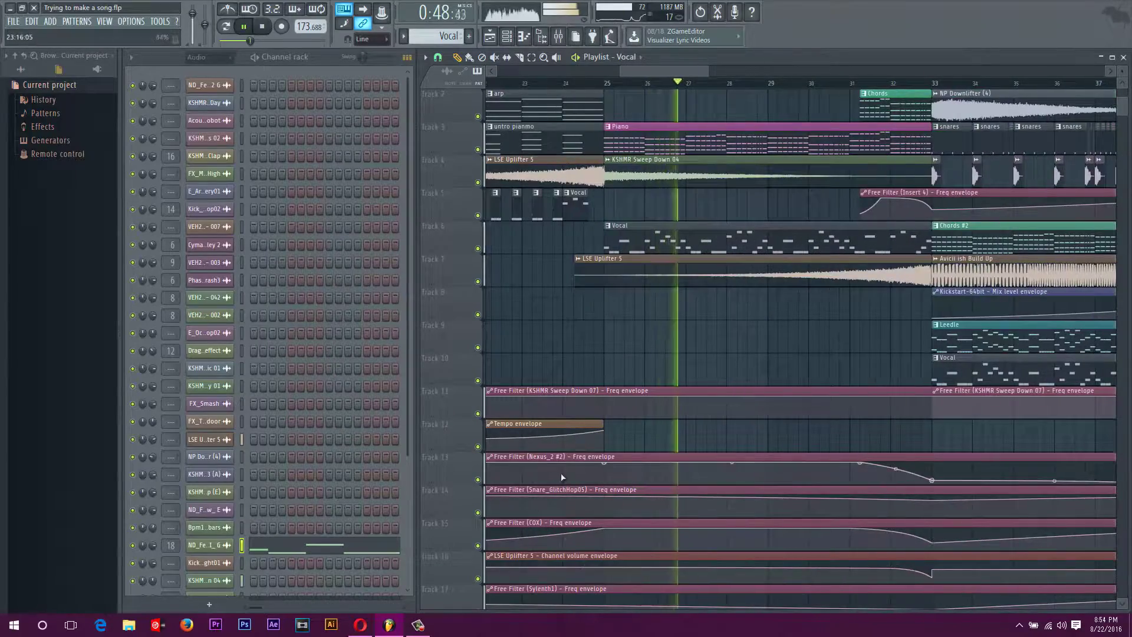
# Check the rising curve of the Free Filter (COX) frequency envelope on track 15 and stop playback
pyautogui.scroll(-4, 561, 476)
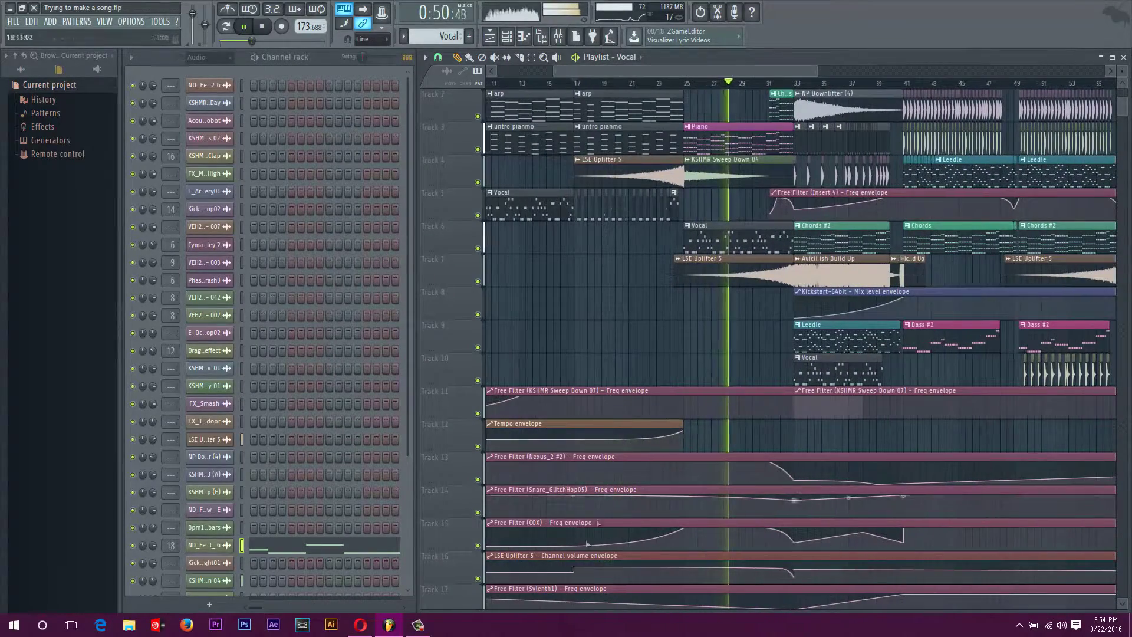
pyautogui.moveTo(622, 541); pyautogui.dragTo(622, 538)
pyautogui.press('space')
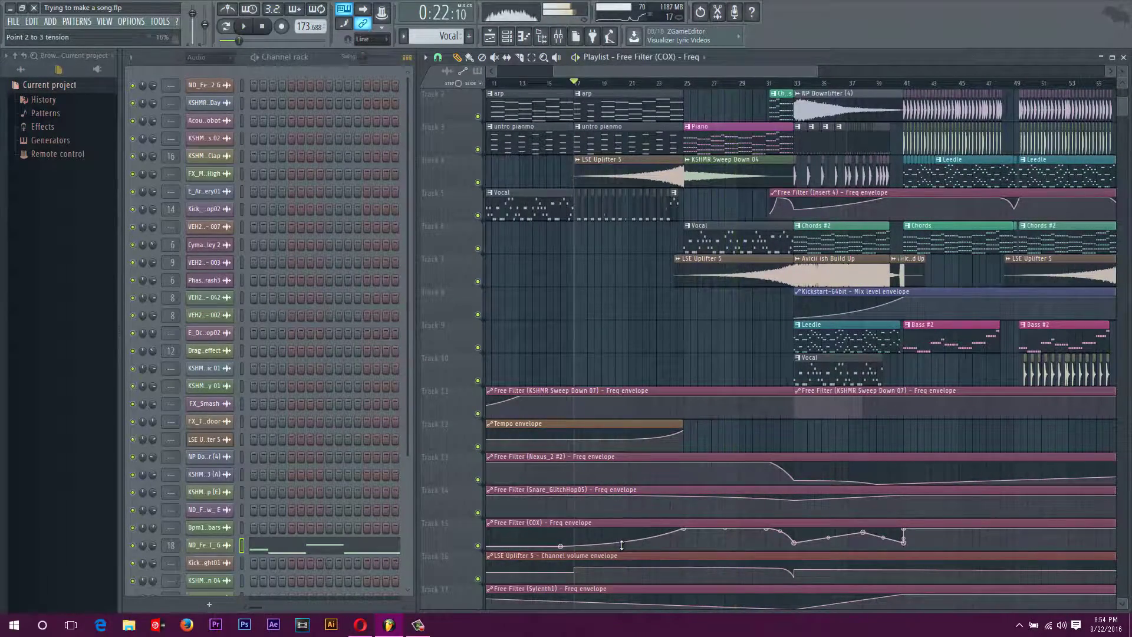
pyautogui.click(263, 26)
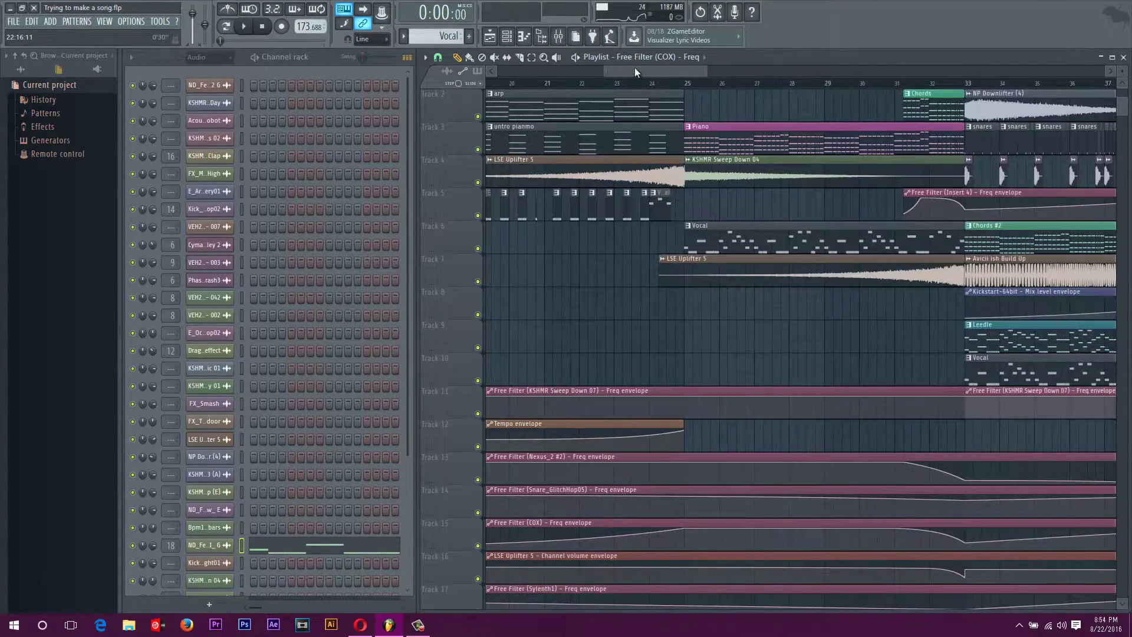
# Play the song from bar 25 through the Piano section and the build-up to bar 41, and stop playback
pyautogui.moveTo(533, 75); pyautogui.dragTo(520, 77)
pyautogui.scroll(-3, 550, 135)
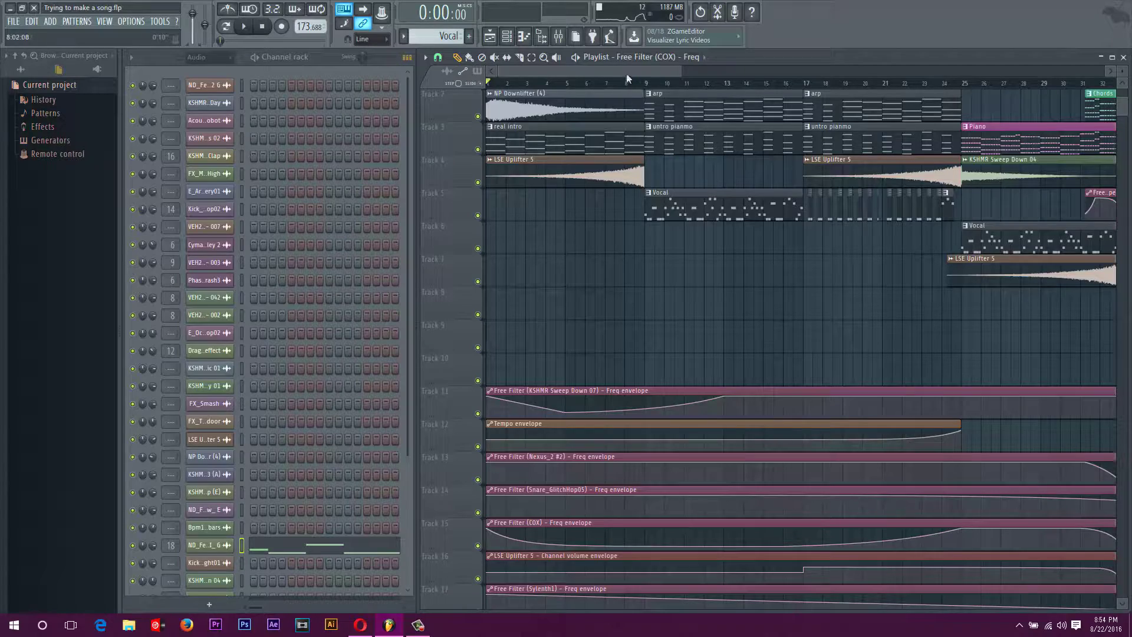
pyautogui.moveTo(627, 72); pyautogui.dragTo(679, 72)
pyautogui.click(780, 86)
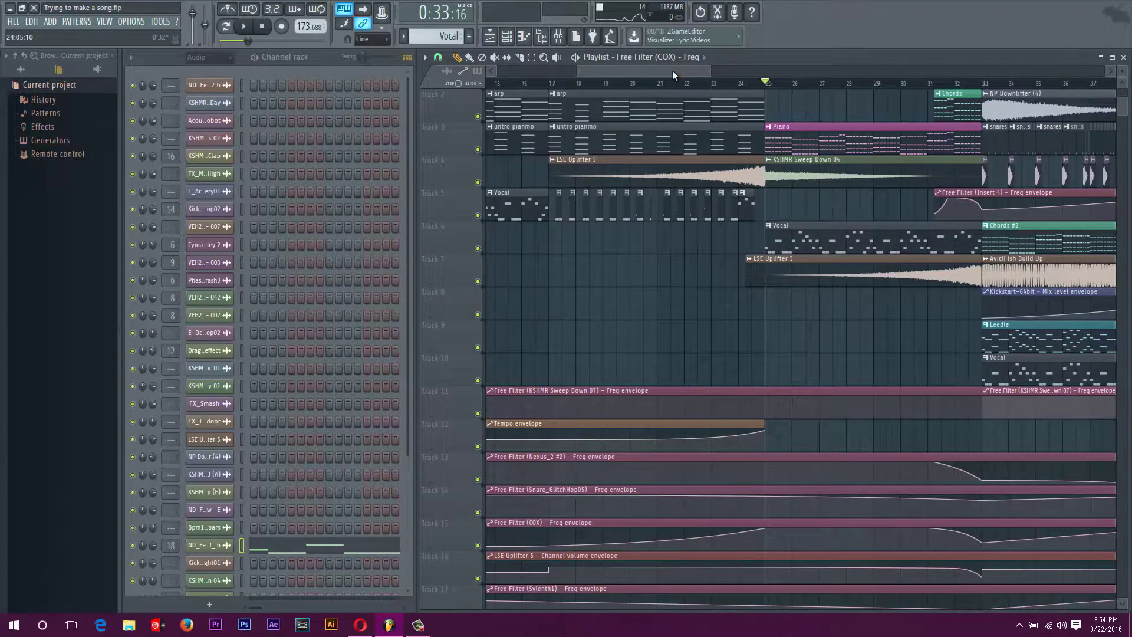
pyautogui.moveTo(672, 69); pyautogui.dragTo(716, 72)
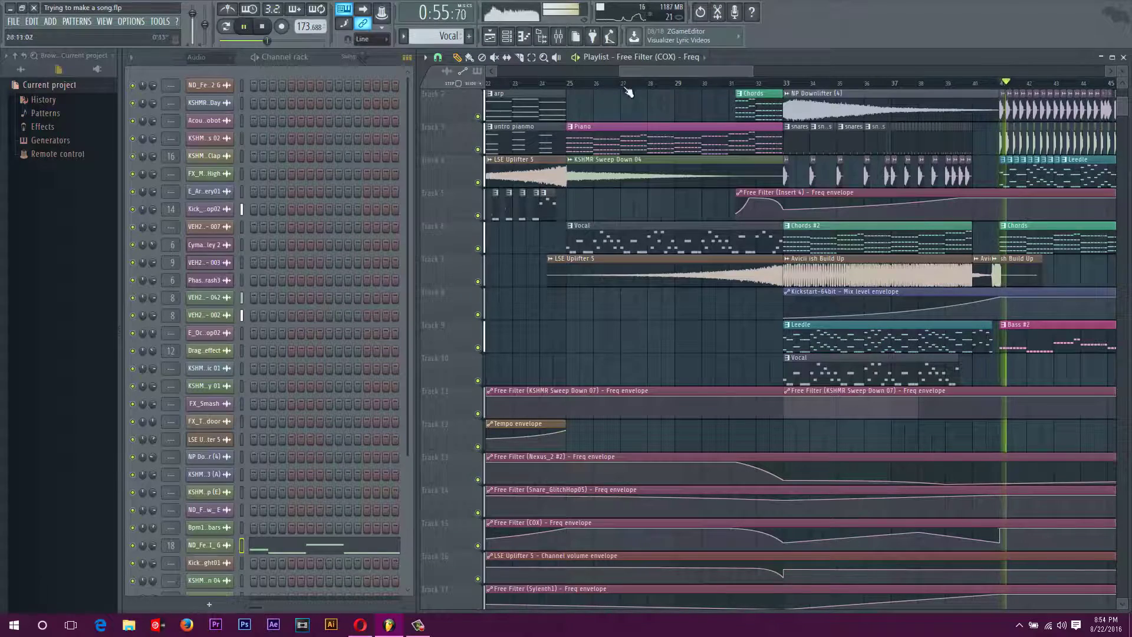
pyautogui.press('space')
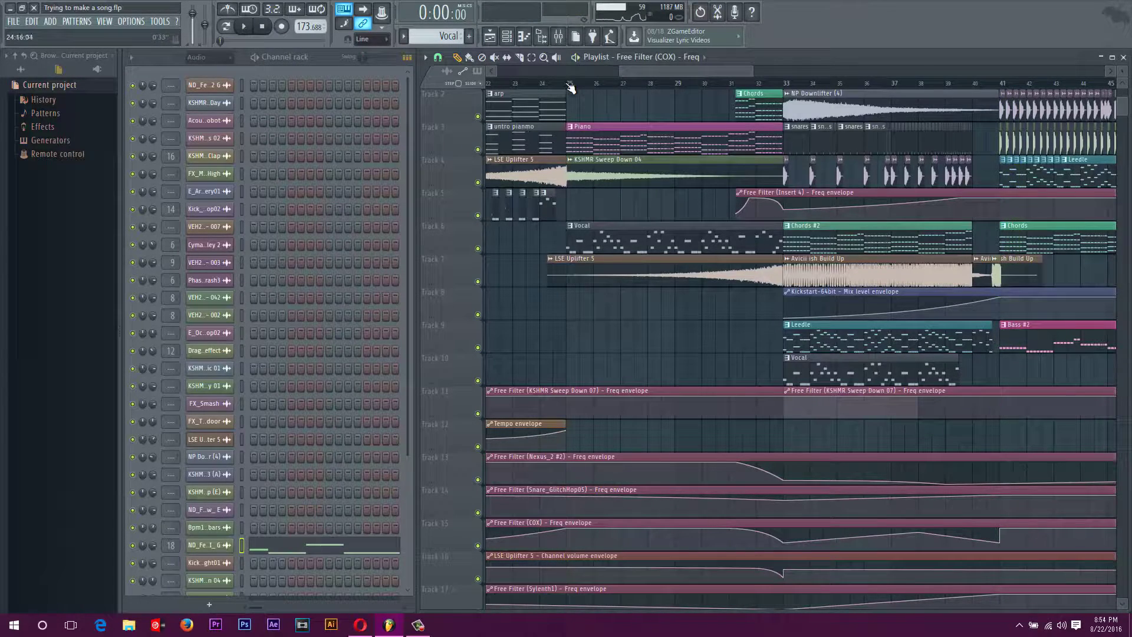
# Go back over the intro and scrub the playhead between bars 9 and 25 to check how the tempo changes
pyautogui.scroll(4, 605, 151)
pyautogui.scroll(-3, 603, 147)
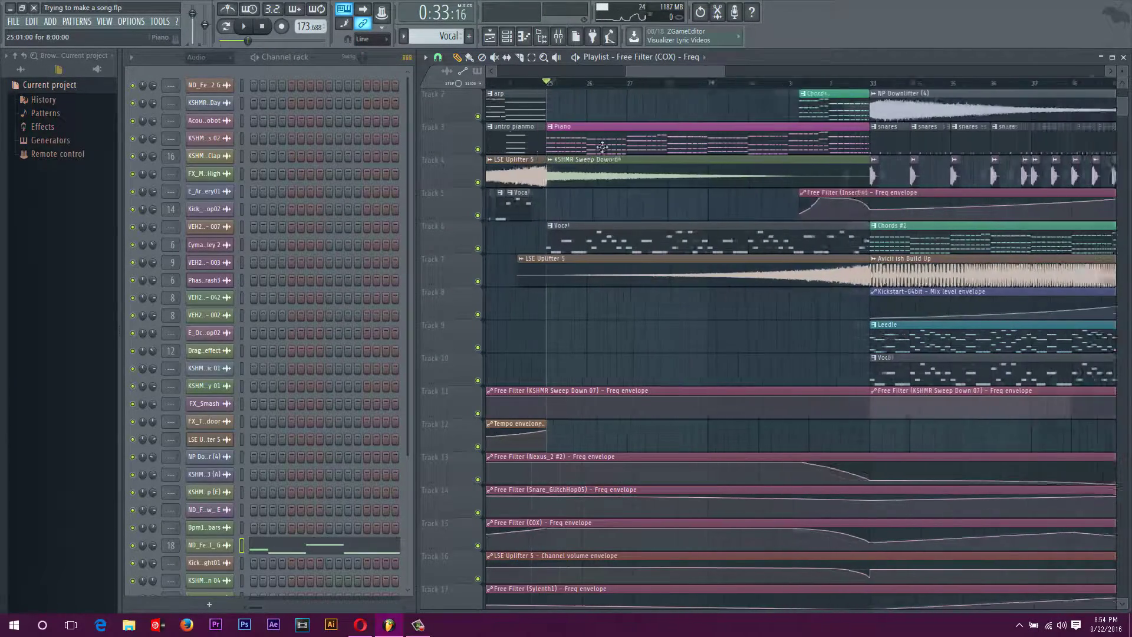
pyautogui.moveTo(645, 69); pyautogui.dragTo(482, 74)
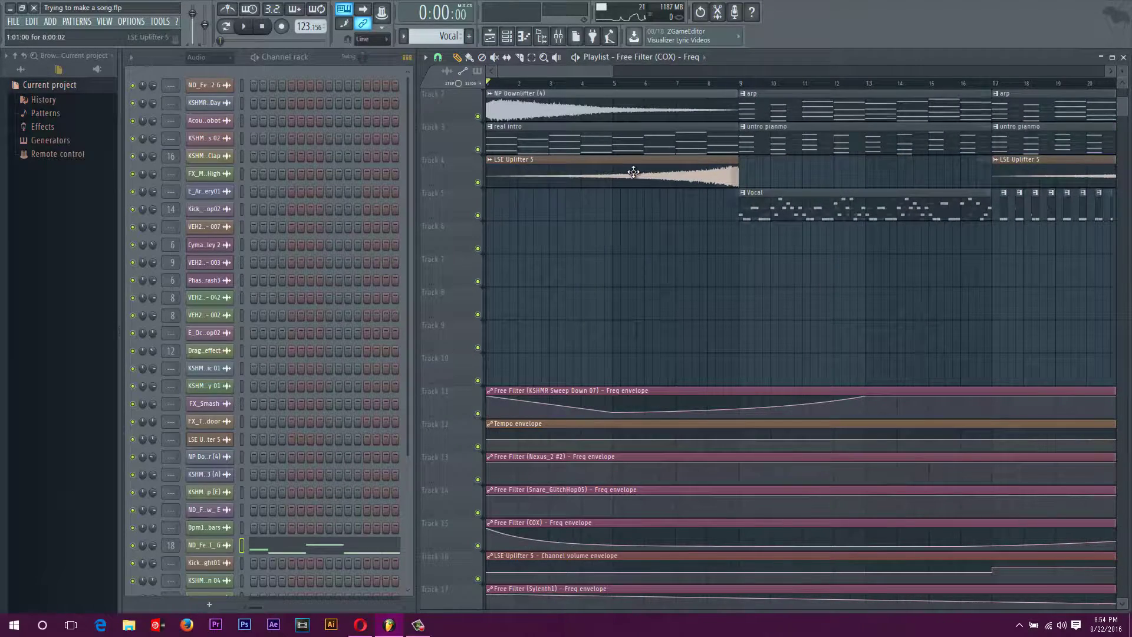
pyautogui.scroll(-3, 774, 96)
pyautogui.moveTo(875, 92)
pyautogui.mouseDown()
pyautogui.moveTo(724, 102)
pyautogui.moveTo(940, 96)
pyautogui.moveTo(805, 99)
pyautogui.mouseUp()
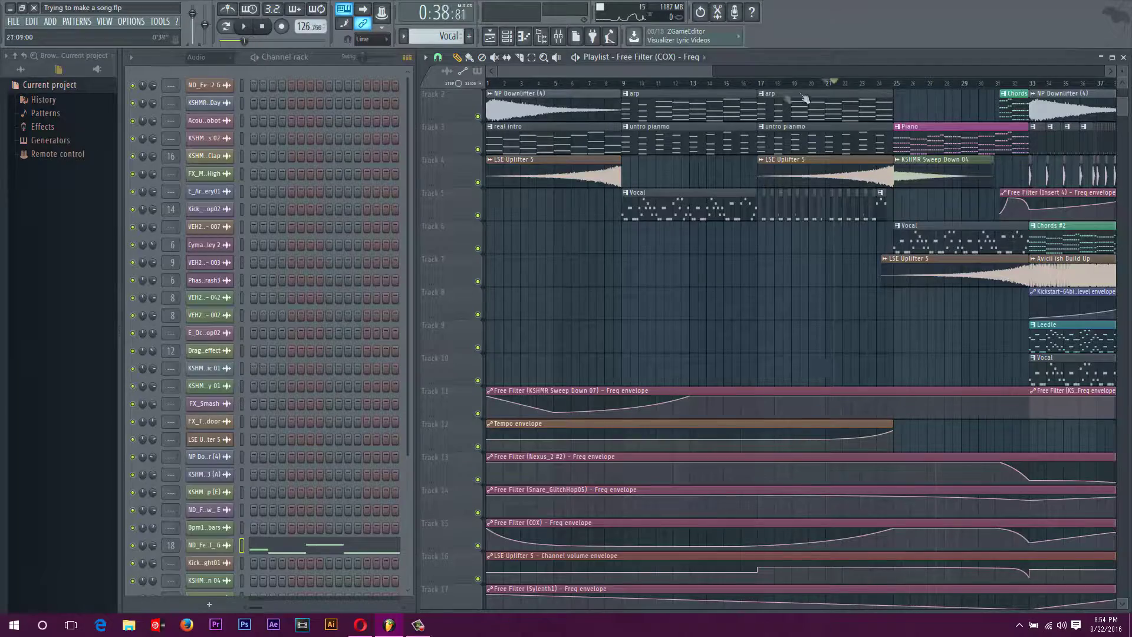
pyautogui.moveTo(626, 98); pyautogui.dragTo(827, 108)
pyautogui.scroll(-3, 777, 306)
pyautogui.scroll(4, 590, 254)
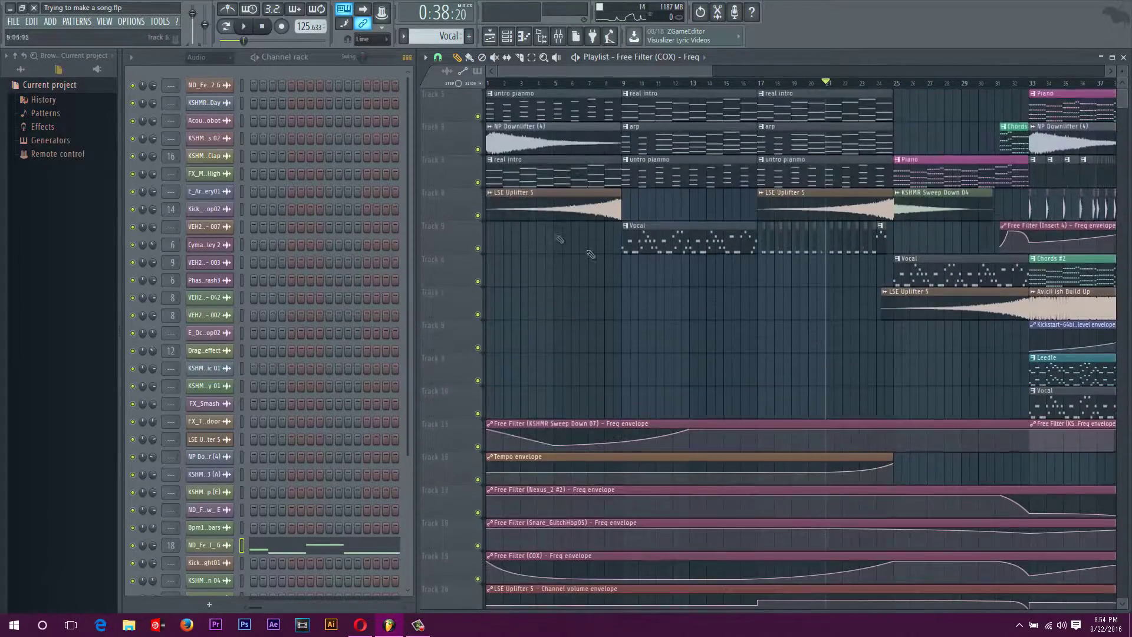
# Return the playhead to bar 1 and review the intro patterns, NP Downlifter and LSE Uplifter clips up to bar 25
pyautogui.click(488, 84)
pyautogui.scroll(4, 593, 130)
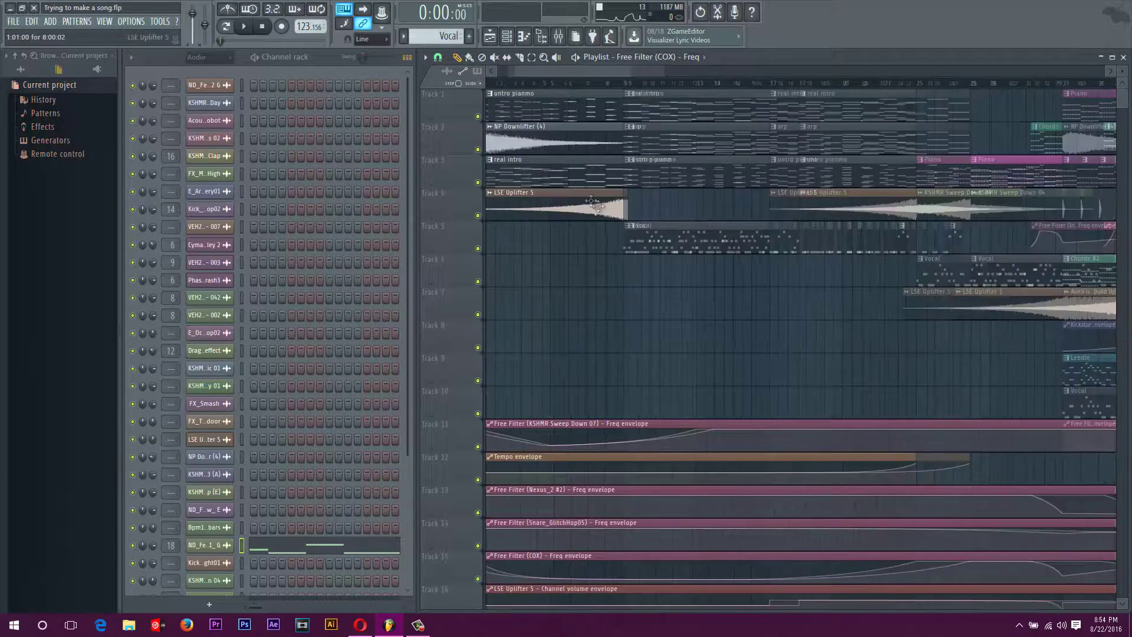
pyautogui.moveTo(552, 72); pyautogui.dragTo(493, 98)
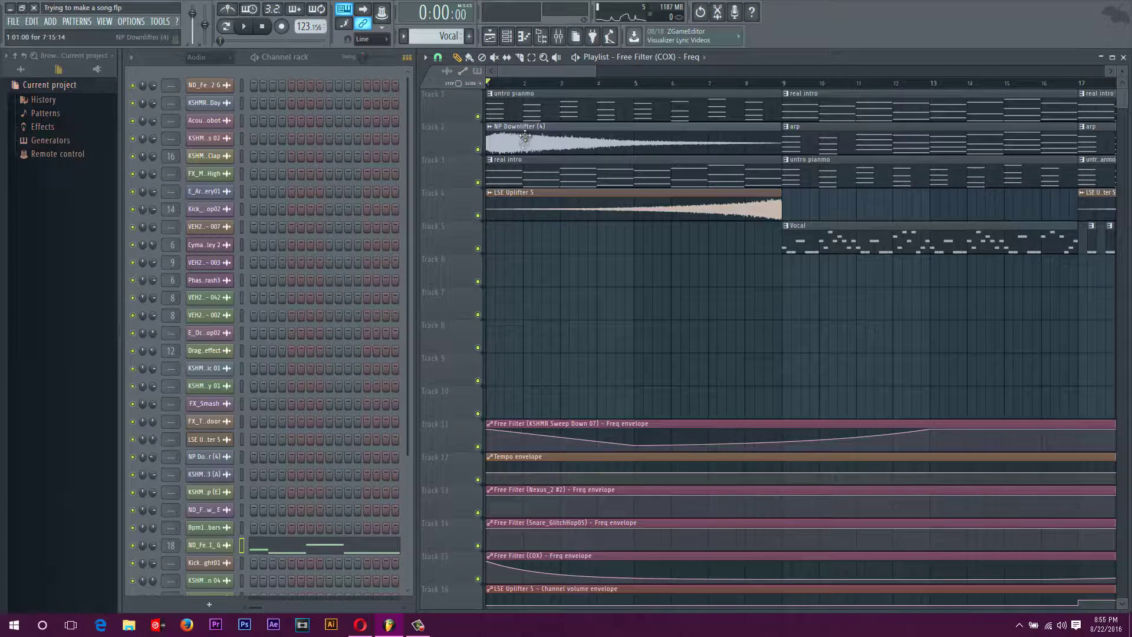
pyautogui.scroll(-4, 529, 137)
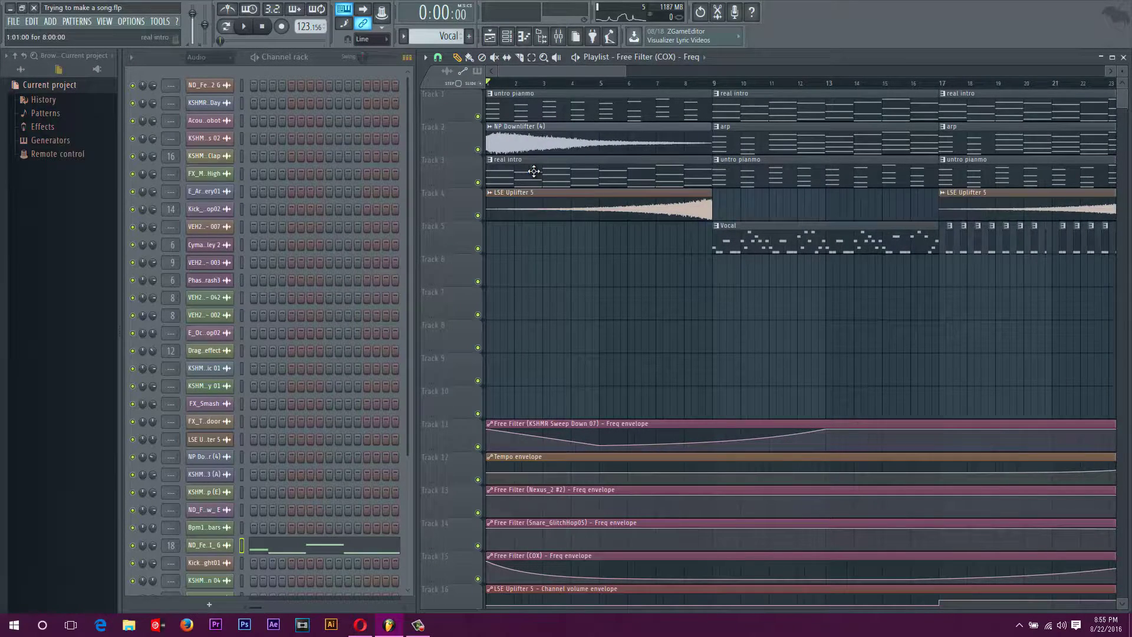
pyautogui.scroll(-2, 531, 171)
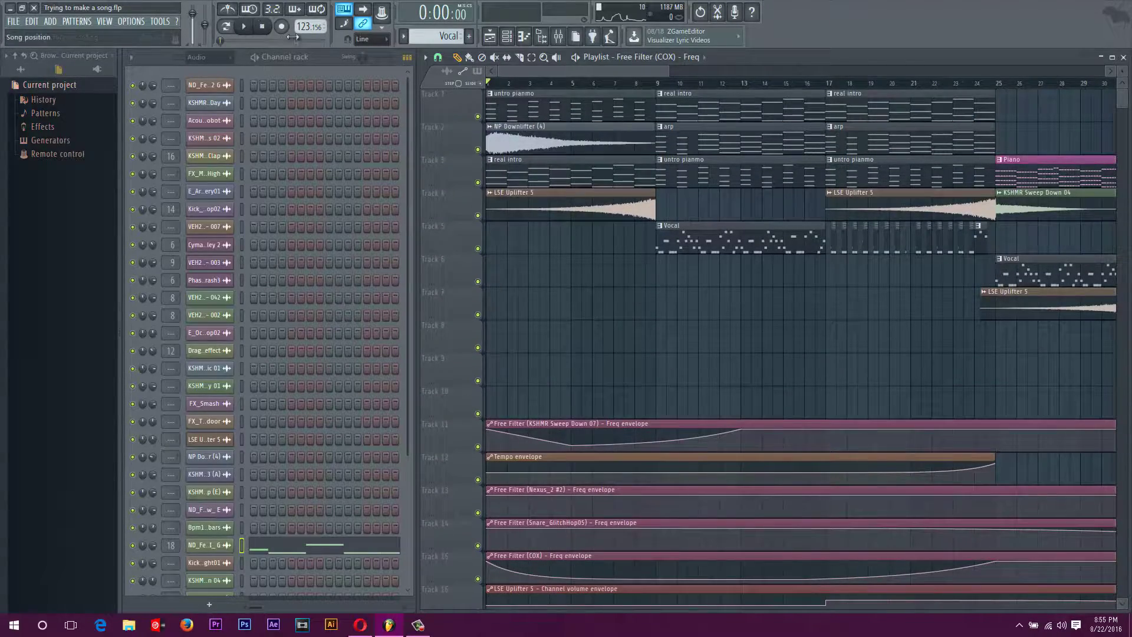
# Show the project tempo's Create automation clip option and examine the Tempo envelope on track 12
pyautogui.rightClick(302, 29)
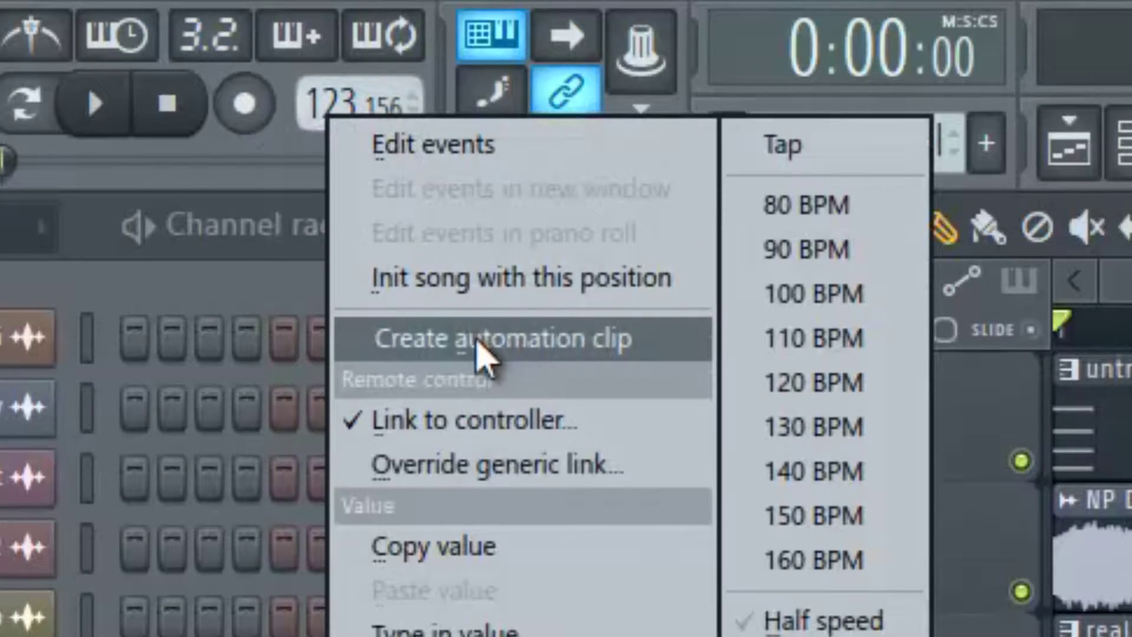
pyautogui.click(267, 189)
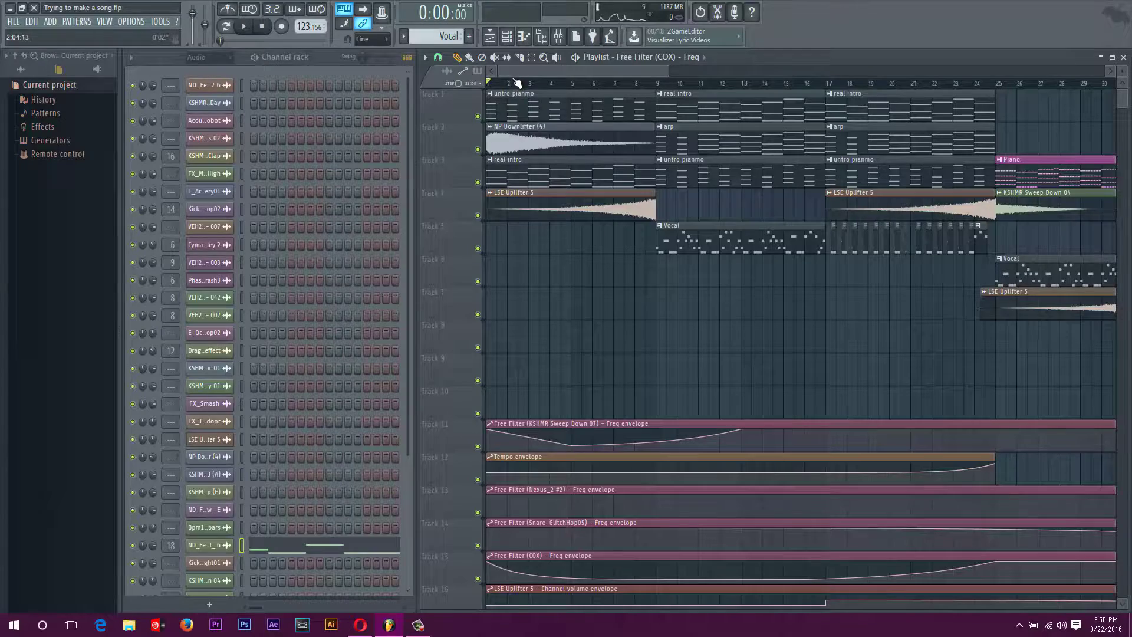
pyautogui.scroll(-3, 547, 202)
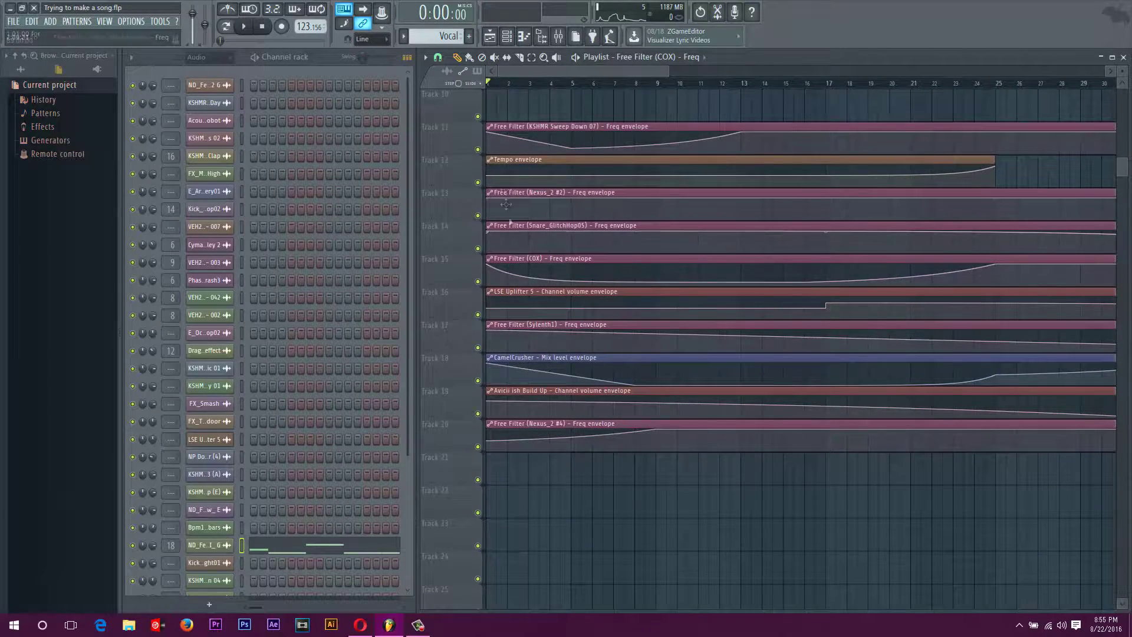
pyautogui.scroll(3, 517, 168)
pyautogui.scroll(-3, 523, 98)
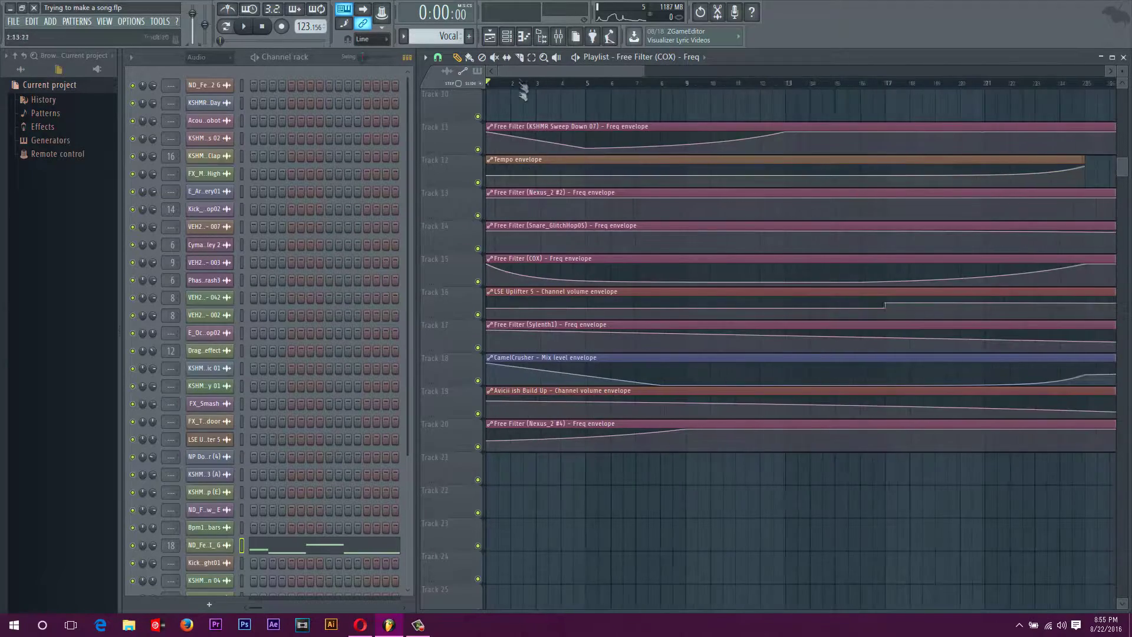
pyautogui.scroll(1, 495, 215)
pyautogui.scroll(3, 491, 267)
pyautogui.hscroll(-1, 490, 269)
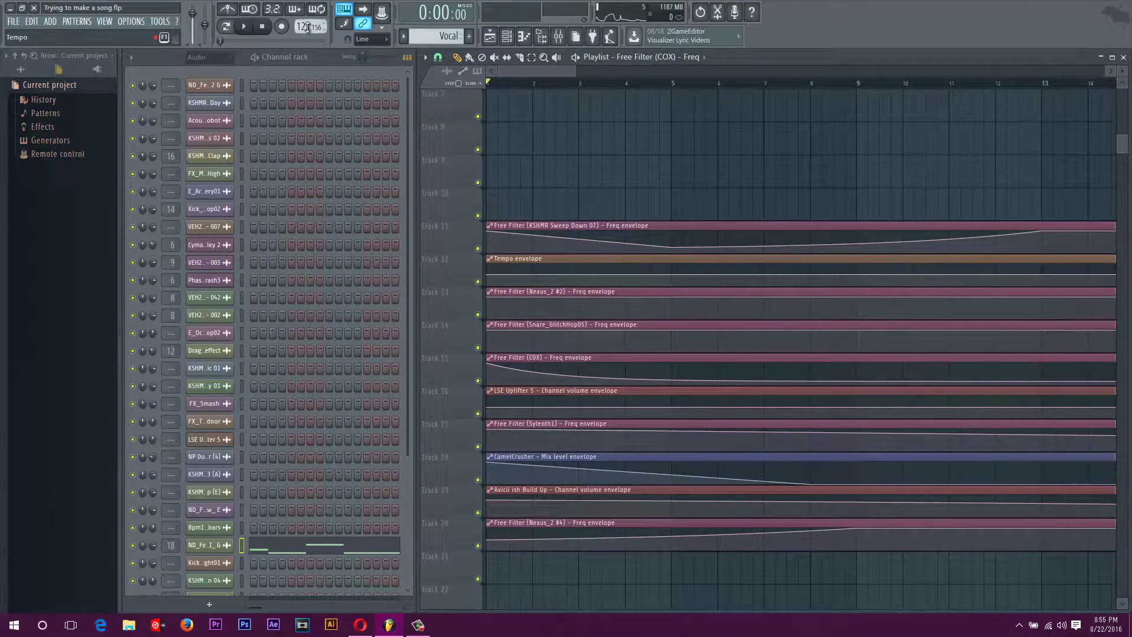
pyautogui.scroll(-3, 533, 179)
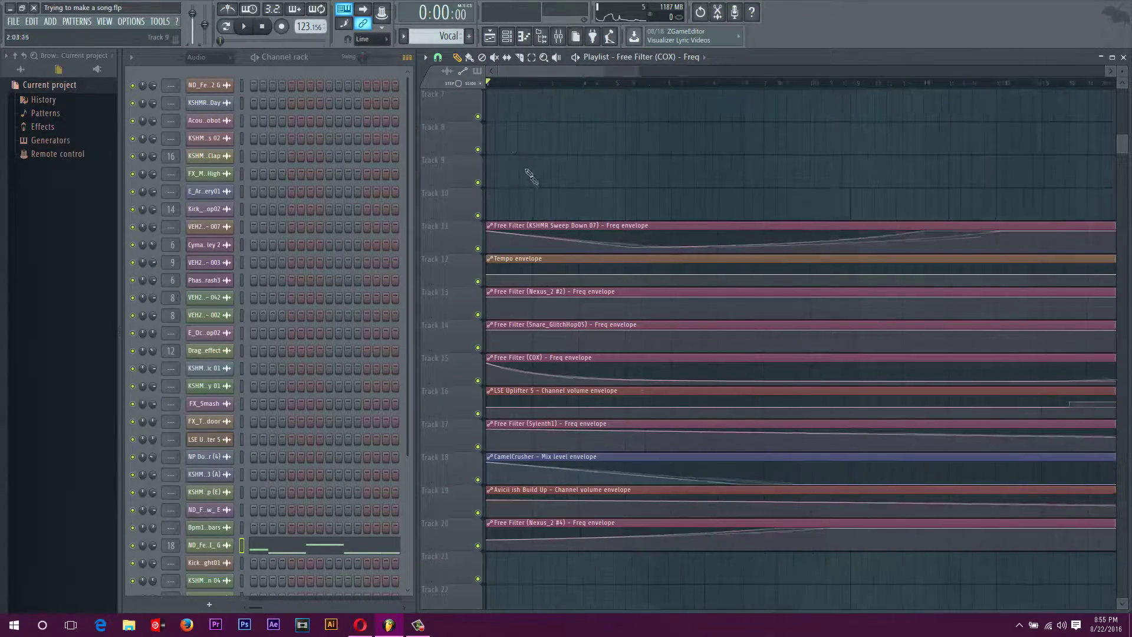
# Scrub the playhead between bars 22 and 24 to check the tempo rise leading into the Piano section
pyautogui.moveTo(505, 74); pyautogui.dragTo(502, 78)
pyautogui.scroll(3, 554, 172)
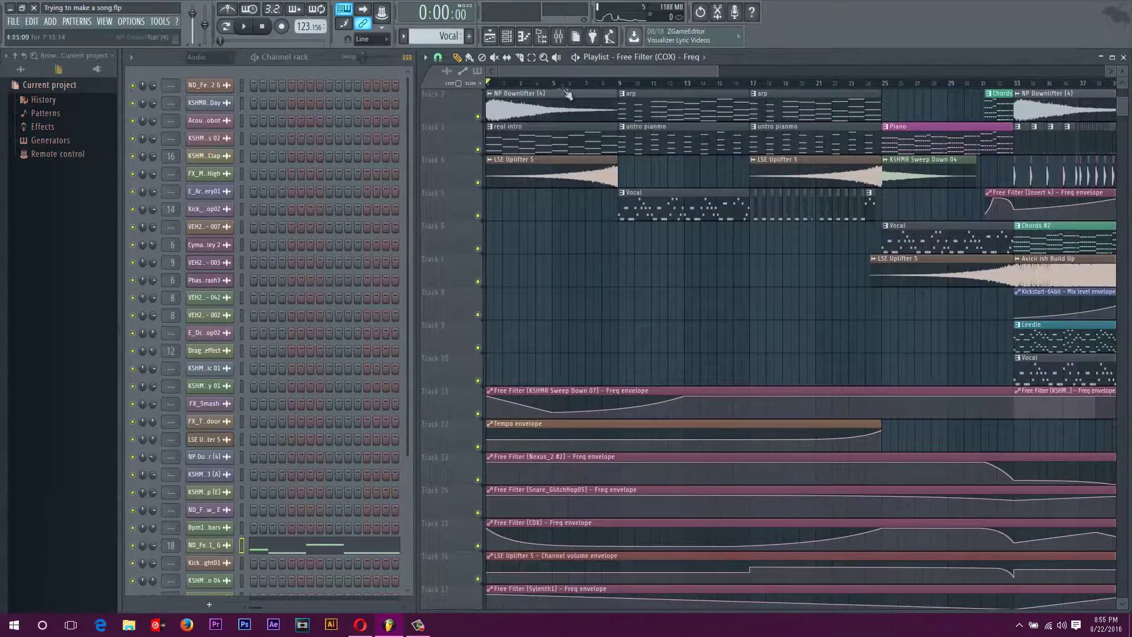
pyautogui.scroll(-2, 540, 73)
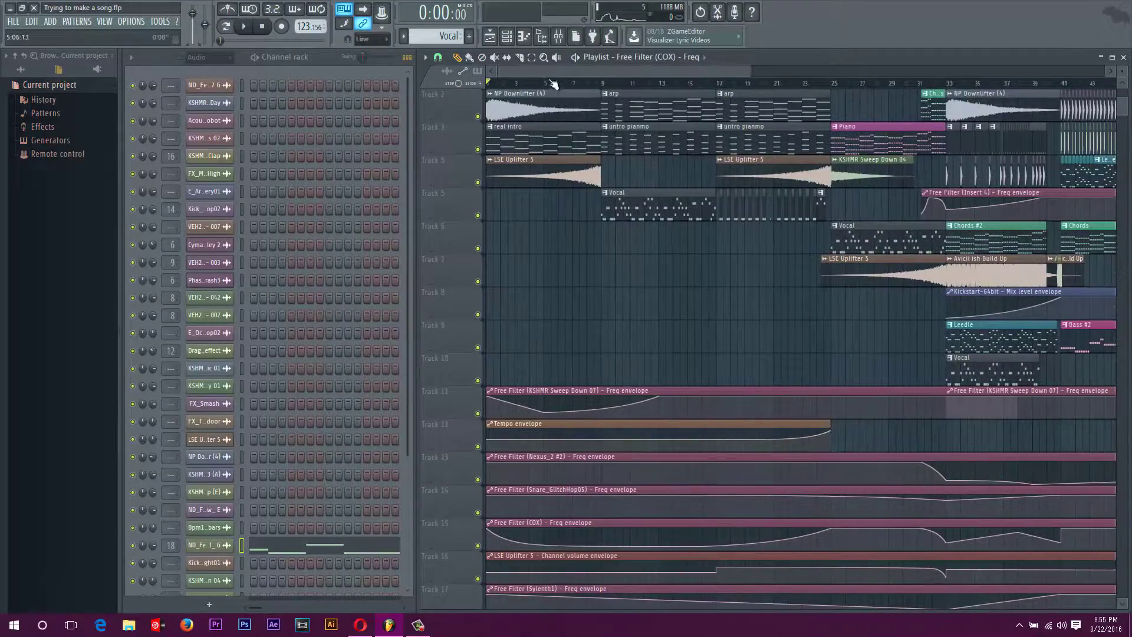
pyautogui.moveTo(547, 72); pyautogui.dragTo(602, 72)
pyautogui.click(681, 82)
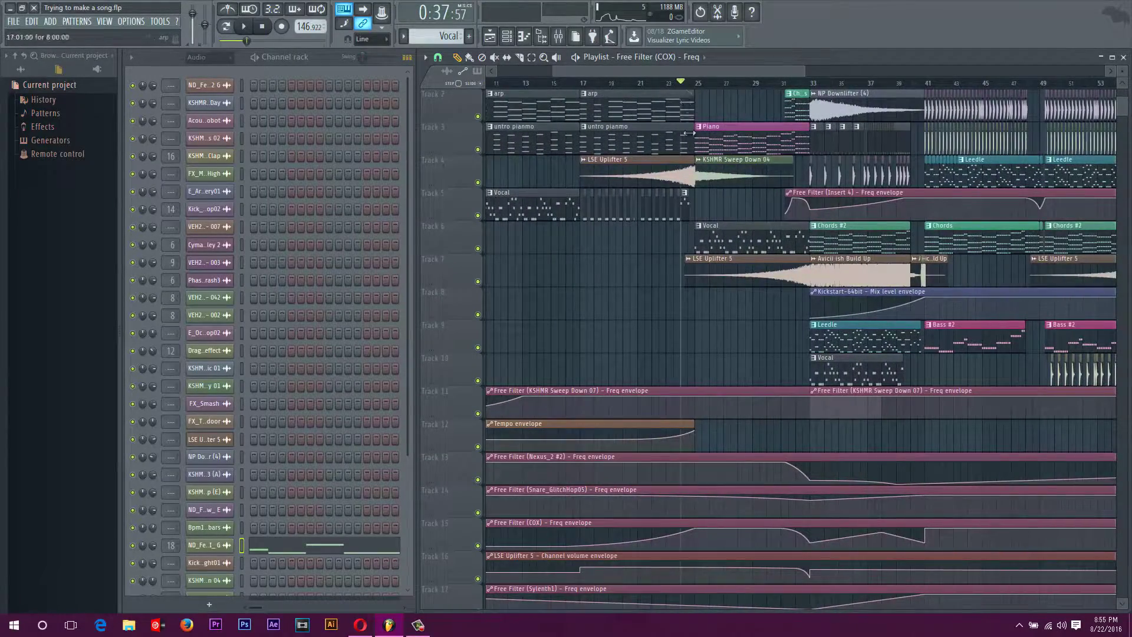
pyautogui.scroll(-2, 694, 167)
pyautogui.scroll(4, 690, 274)
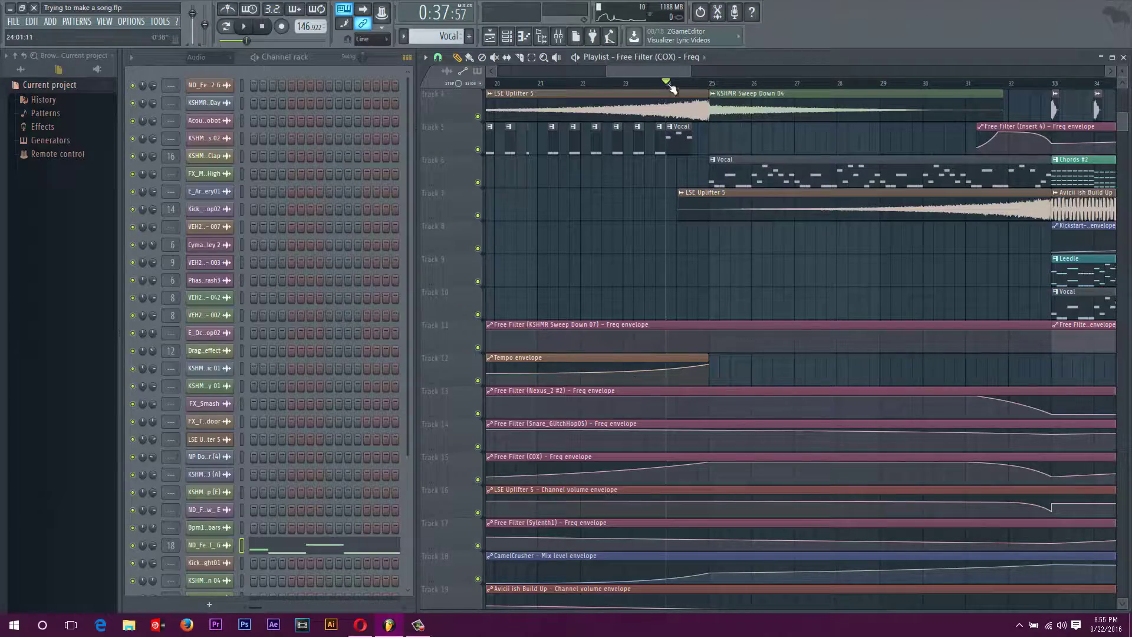
pyautogui.moveTo(680, 95)
pyautogui.mouseDown()
pyautogui.moveTo(621, 99)
pyautogui.moveTo(679, 97)
pyautogui.mouseUp()
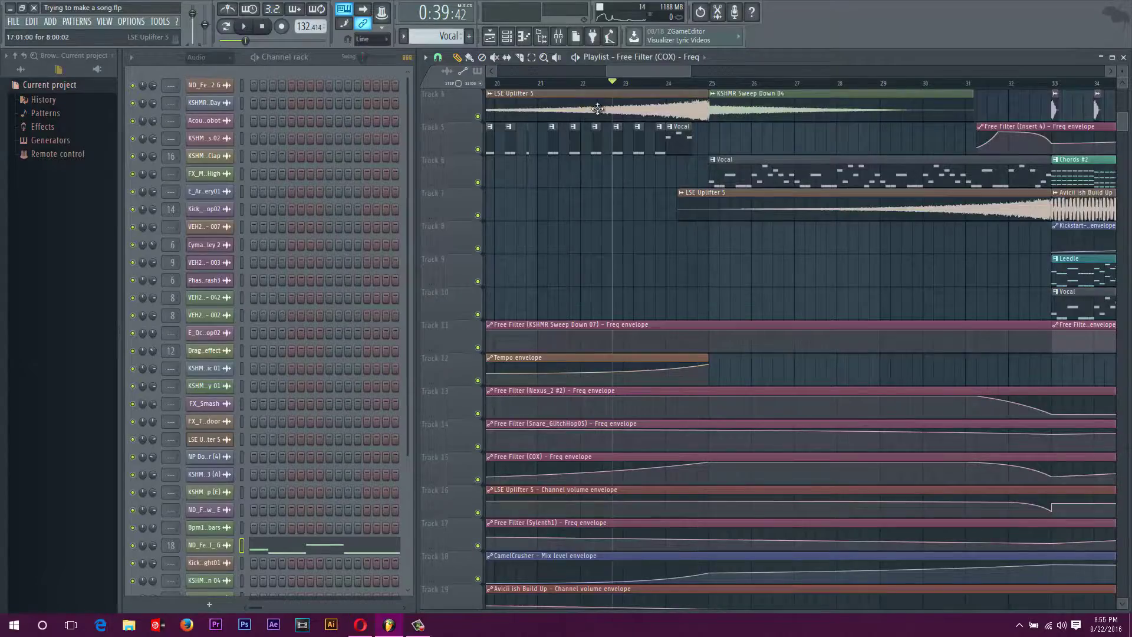
# Play the song from bar 1 and follow the intro through the first Vocal clip
pyautogui.scroll(3, 501, 107)
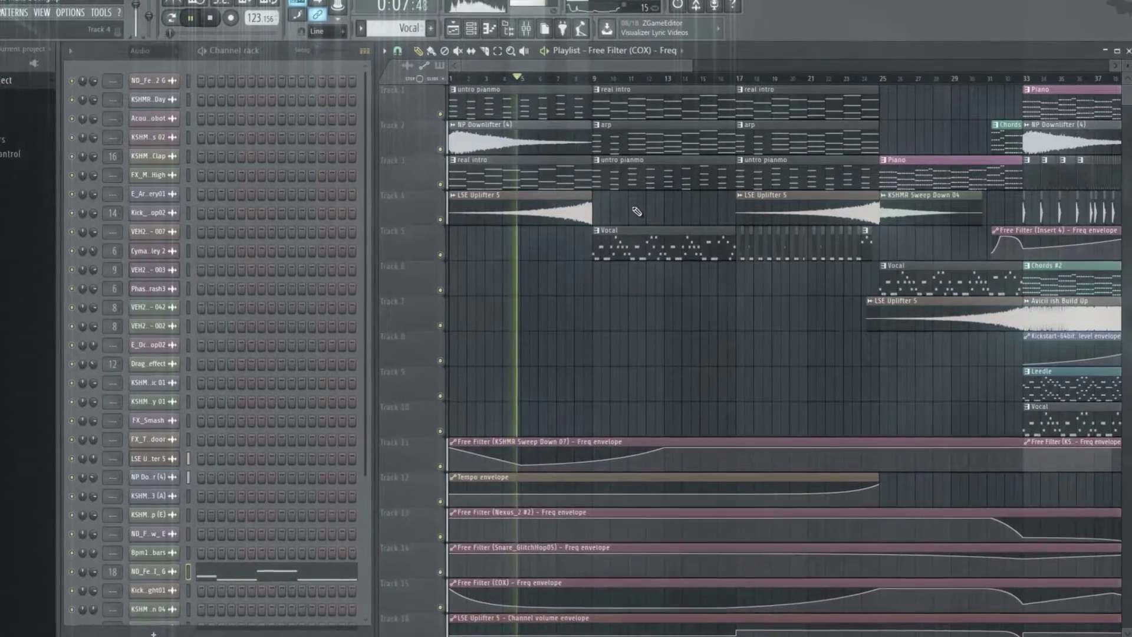
pyautogui.scroll(2, 637, 212)
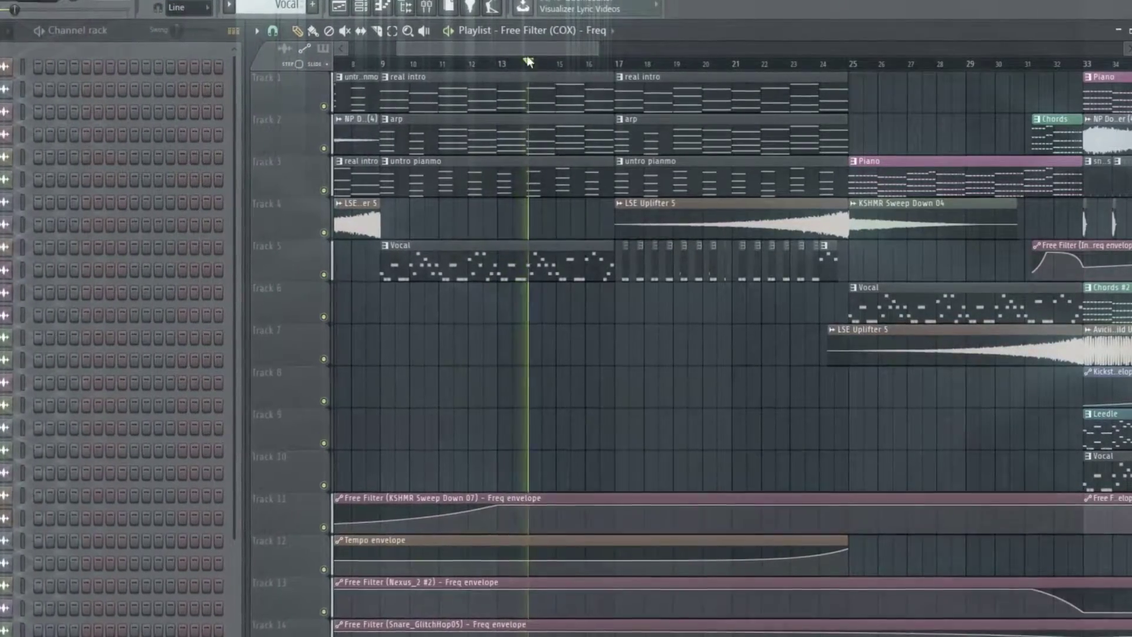
pyautogui.moveTo(529, 47); pyautogui.dragTo(539, 48)
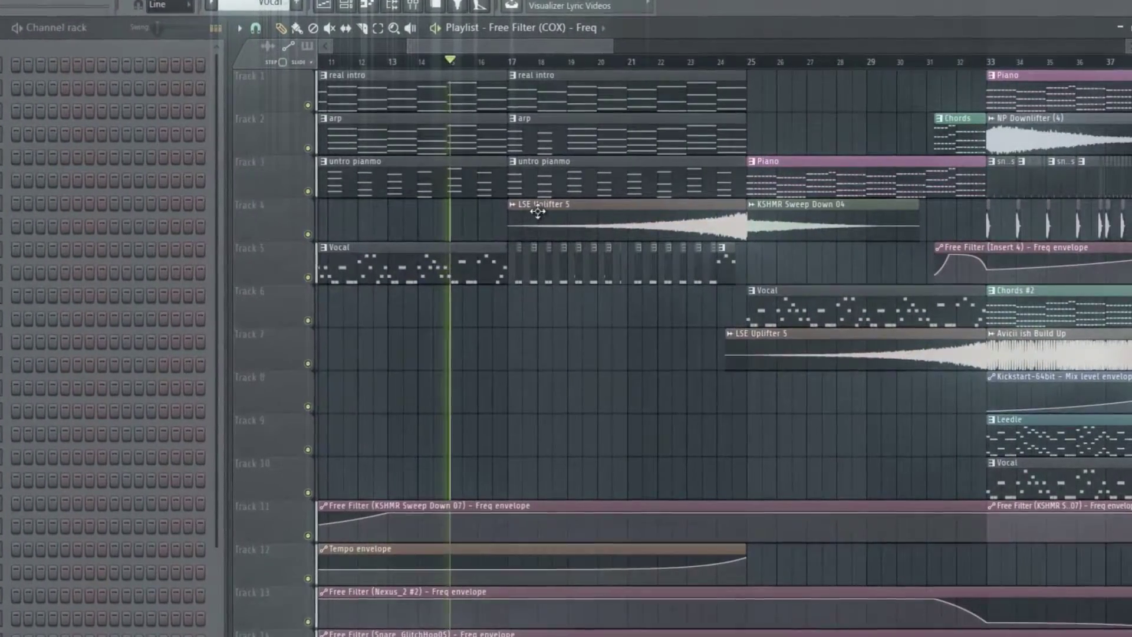
# View the Vocal pattern's ND_Female Vox notes in the piano roll during playback and close it
pyautogui.doubleClick(518, 267)
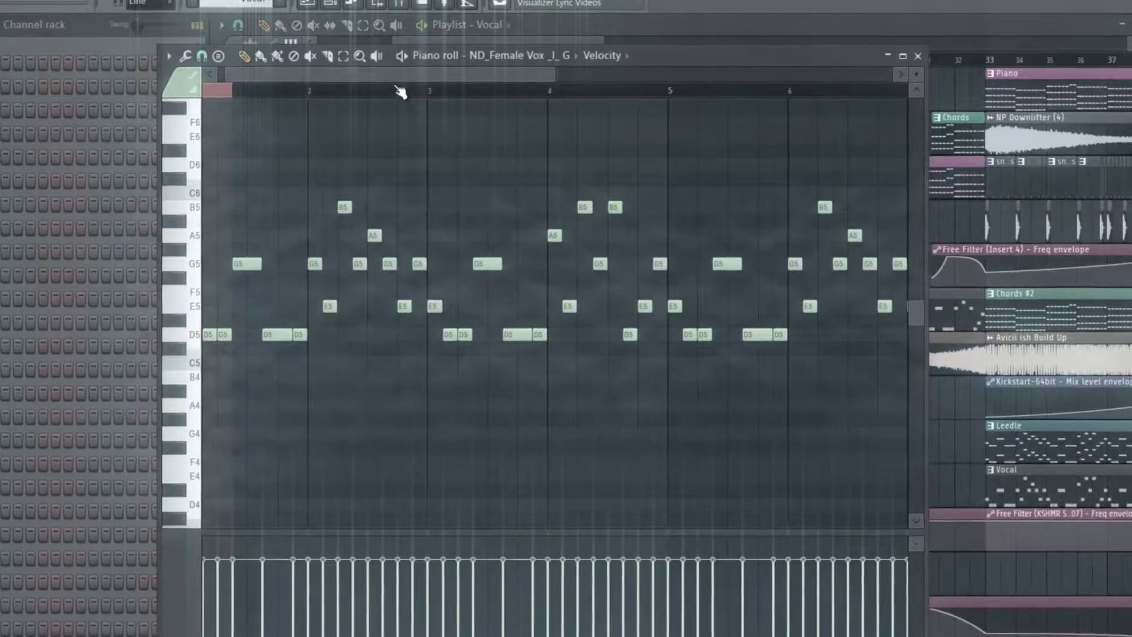
pyautogui.moveTo(383, 78); pyautogui.dragTo(366, 77)
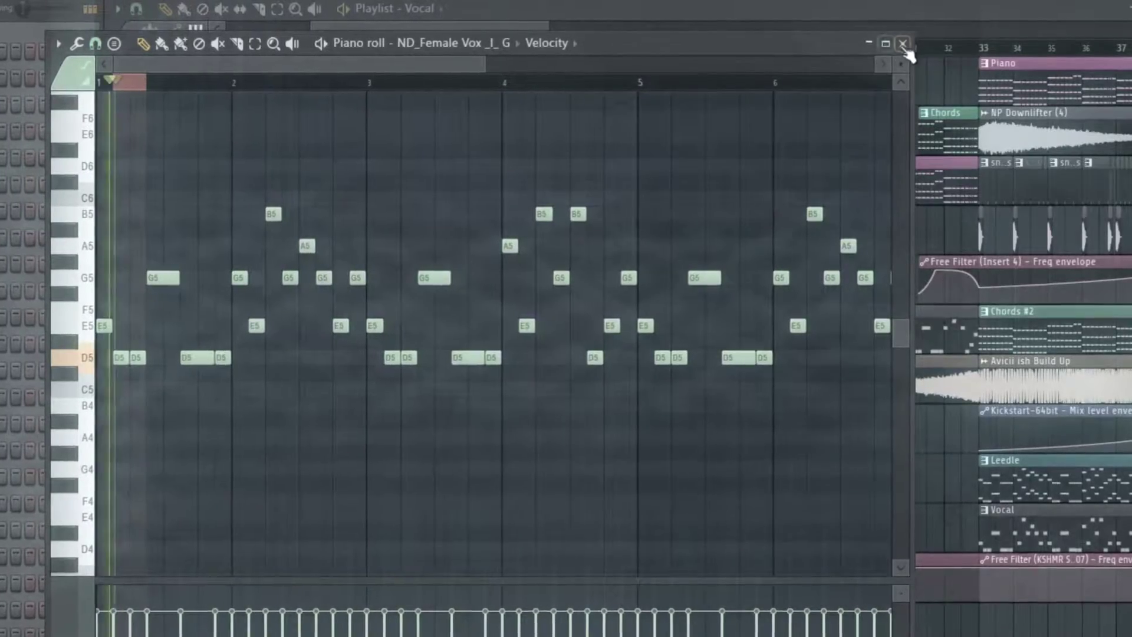
pyautogui.click(904, 44)
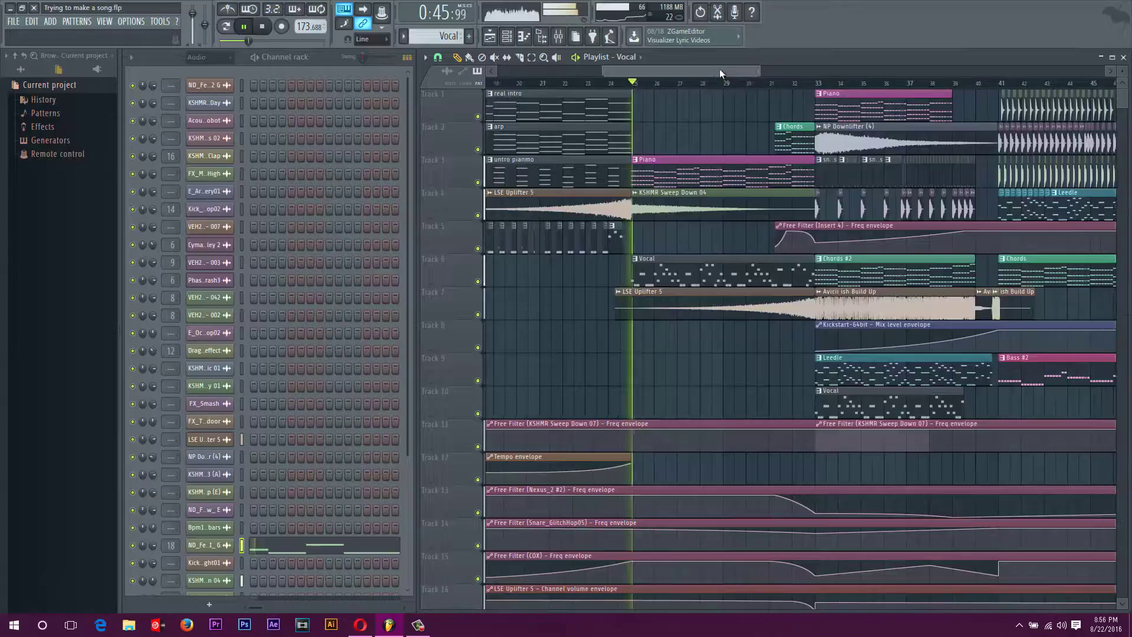
# Follow the playback from bar 25 through the Piano section into the build-up at bar 33
pyautogui.moveTo(720, 71); pyautogui.dragTo(735, 70)
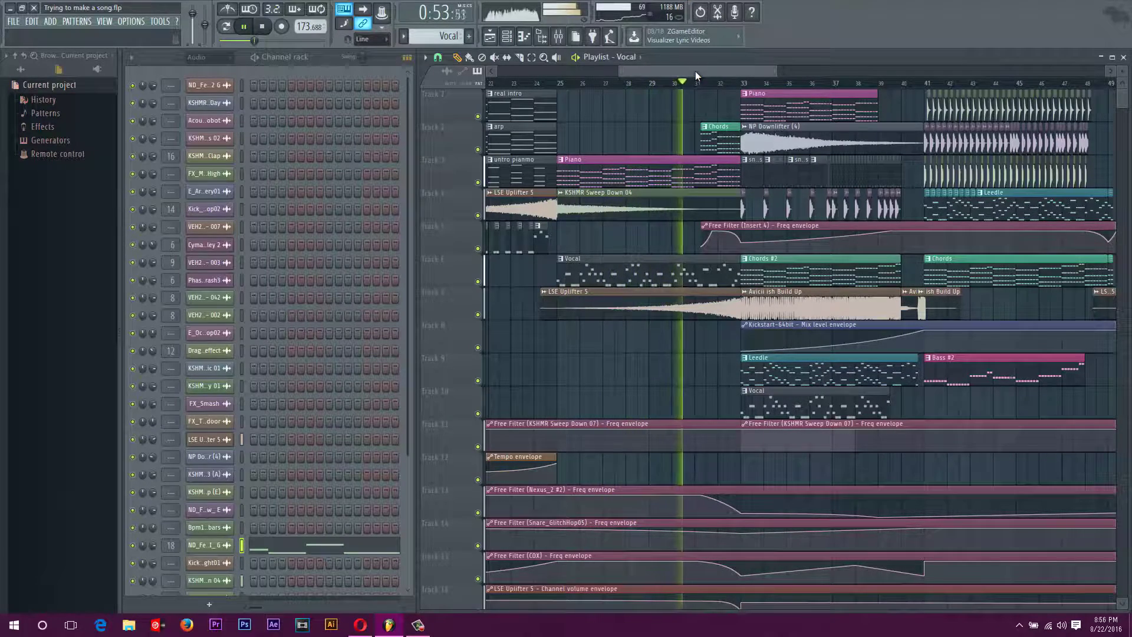
pyautogui.moveTo(694, 70); pyautogui.dragTo(706, 72)
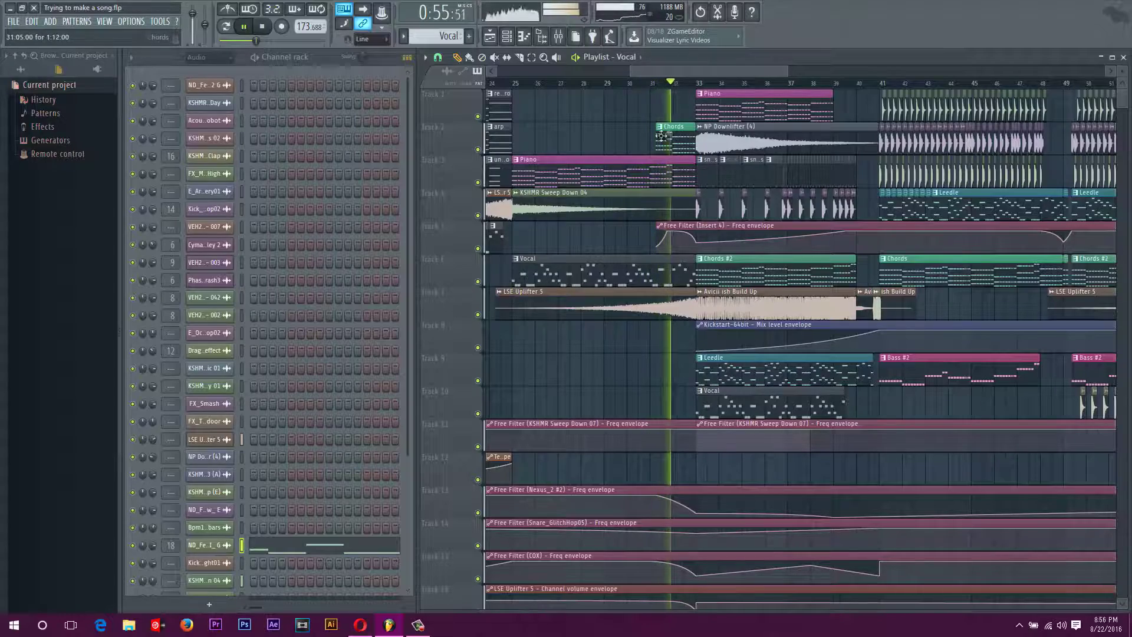
pyautogui.moveTo(673, 70); pyautogui.dragTo(687, 68)
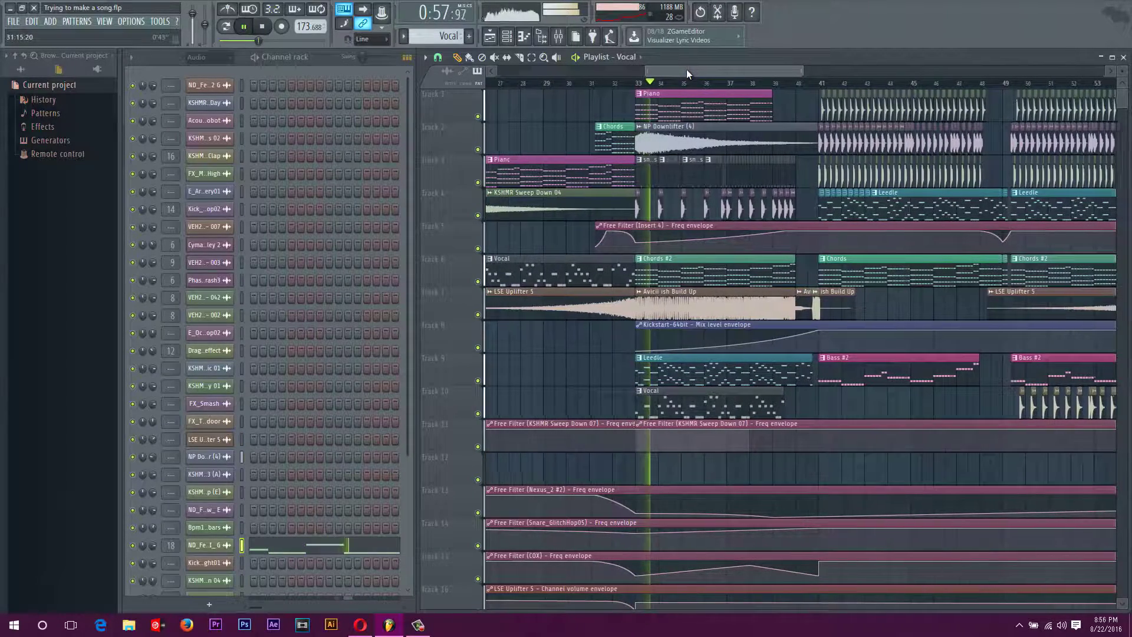
# Run the Purge unused audio clips macro while the build-up plays
pyautogui.click(154, 22)
pyautogui.moveTo(203, 57)
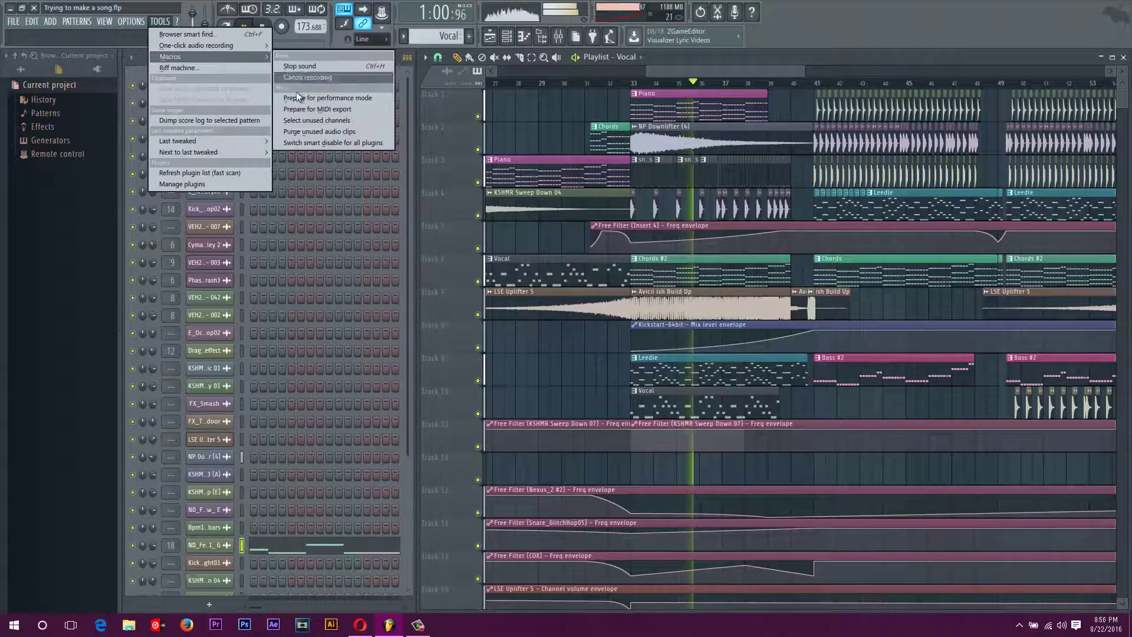
pyautogui.click(310, 132)
# Follow the rest of the build-up into the drop past bar 41 and stop playback
pyautogui.moveTo(700, 71); pyautogui.dragTo(717, 72)
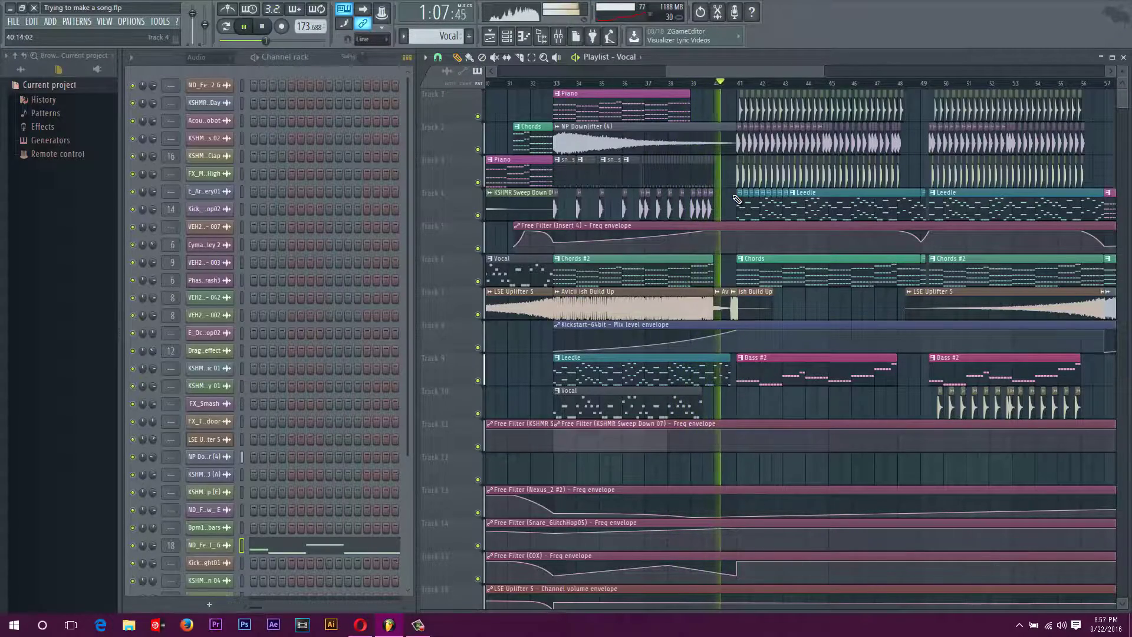
pyautogui.moveTo(713, 71); pyautogui.dragTo(709, 69)
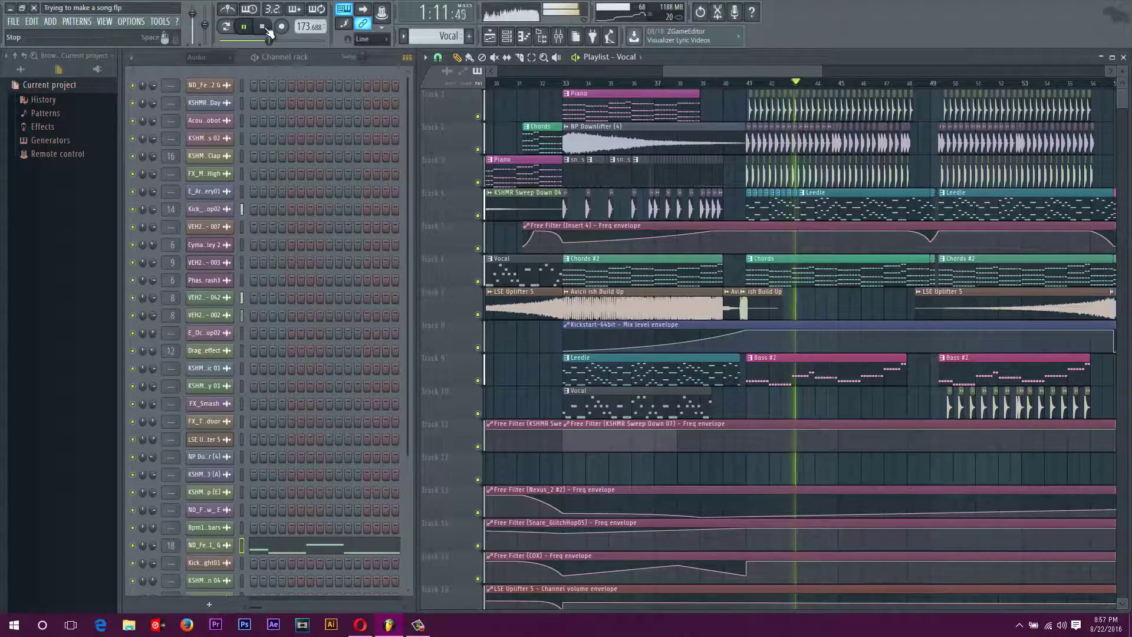
pyautogui.click(266, 30)
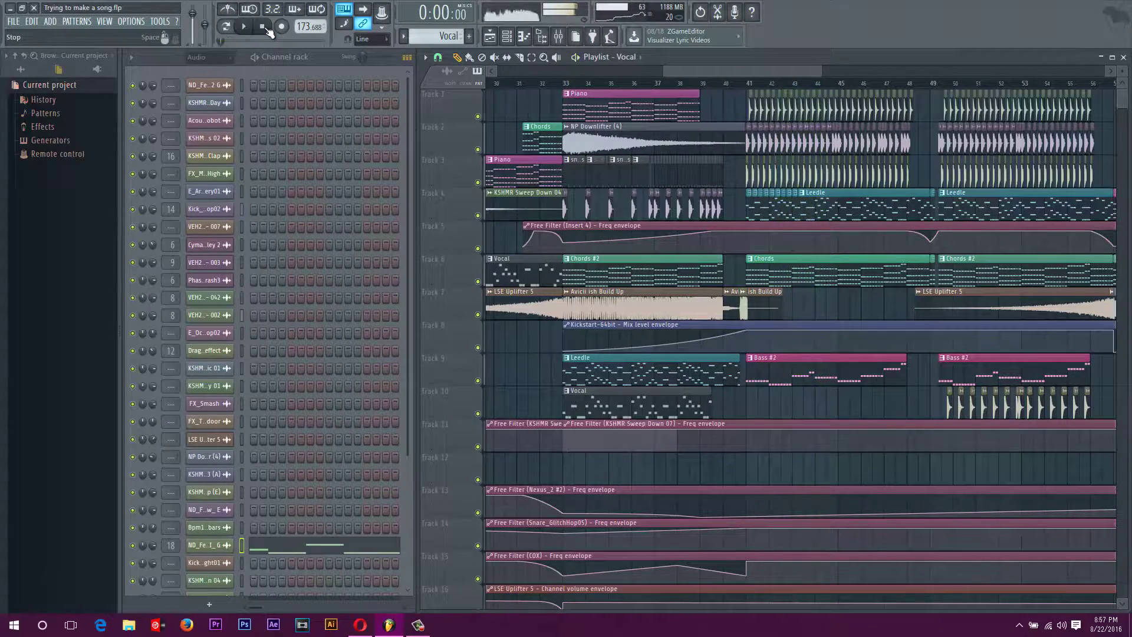
# Place the playhead at bar 25, at the start of the Piano section
pyautogui.moveTo(689, 74); pyautogui.dragTo(660, 108)
pyautogui.scroll(4, 663, 133)
pyautogui.click(719, 85)
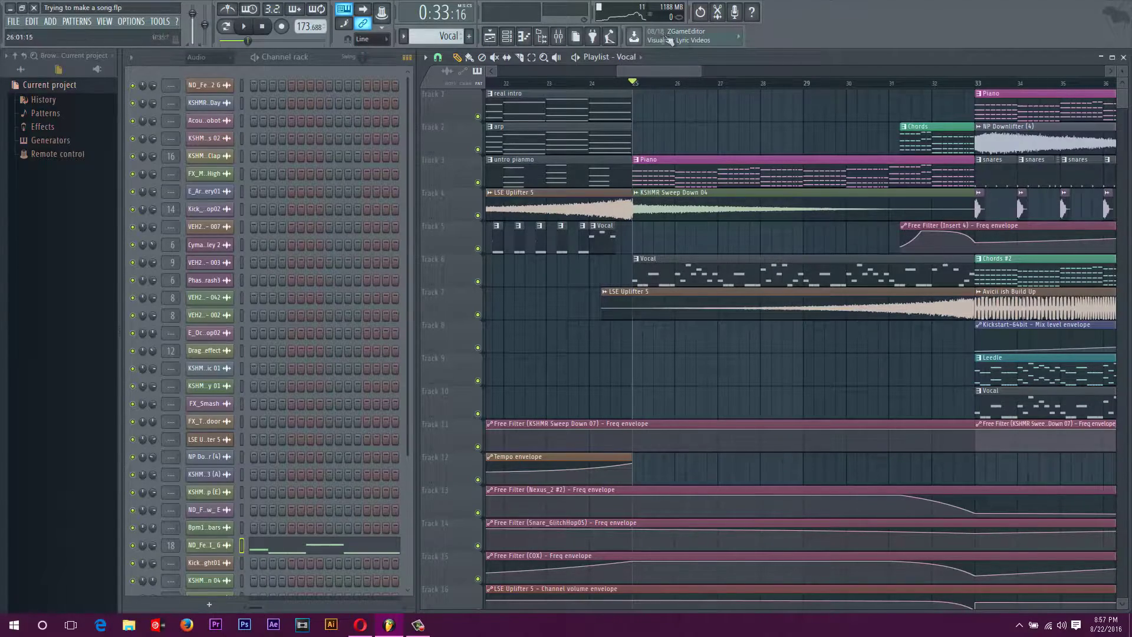
# Move the playhead to bar 31 and examine the Chords clip and the Free Filter (Insert 4) frequency envelope on track 5
pyautogui.moveTo(661, 79); pyautogui.dragTo(762, 106)
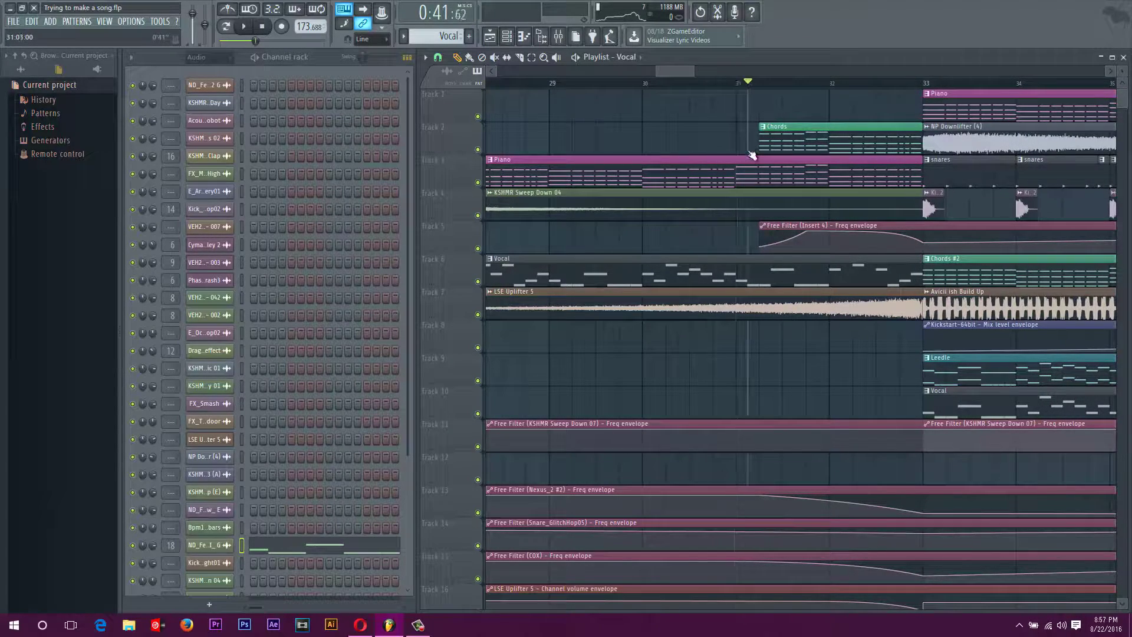
pyautogui.scroll(-2, 749, 146)
pyautogui.moveTo(689, 73); pyautogui.dragTo(694, 74)
pyautogui.scroll(4, 745, 159)
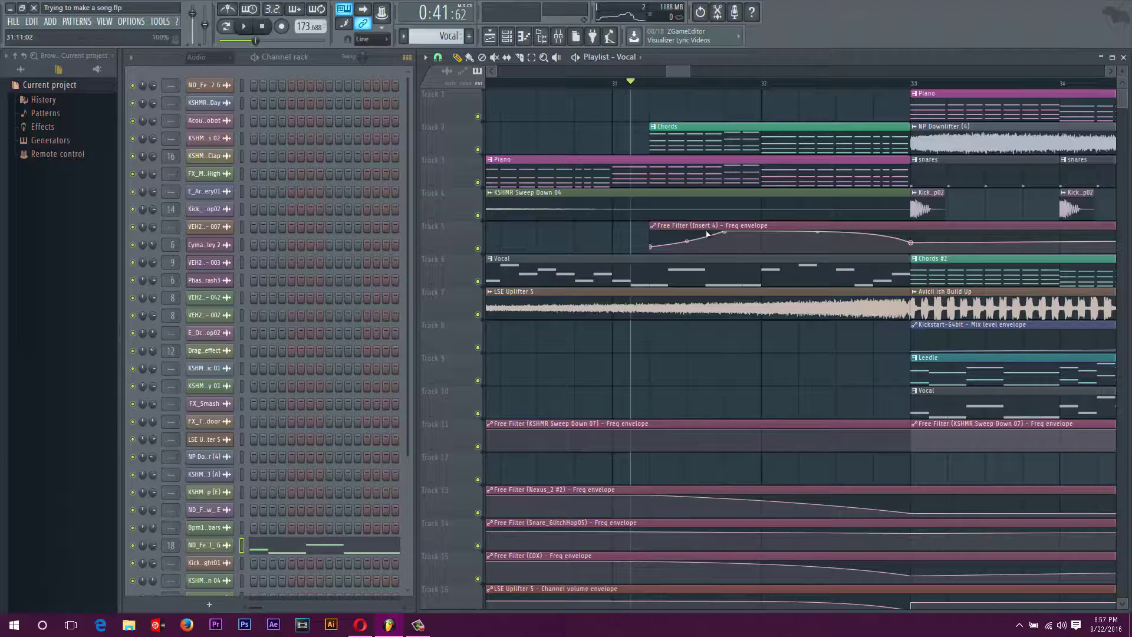
# Play from the start of the Chords clip on track 2 to hear its filter sweep, stopping near bar 33
pyautogui.scroll(-1, 705, 171)
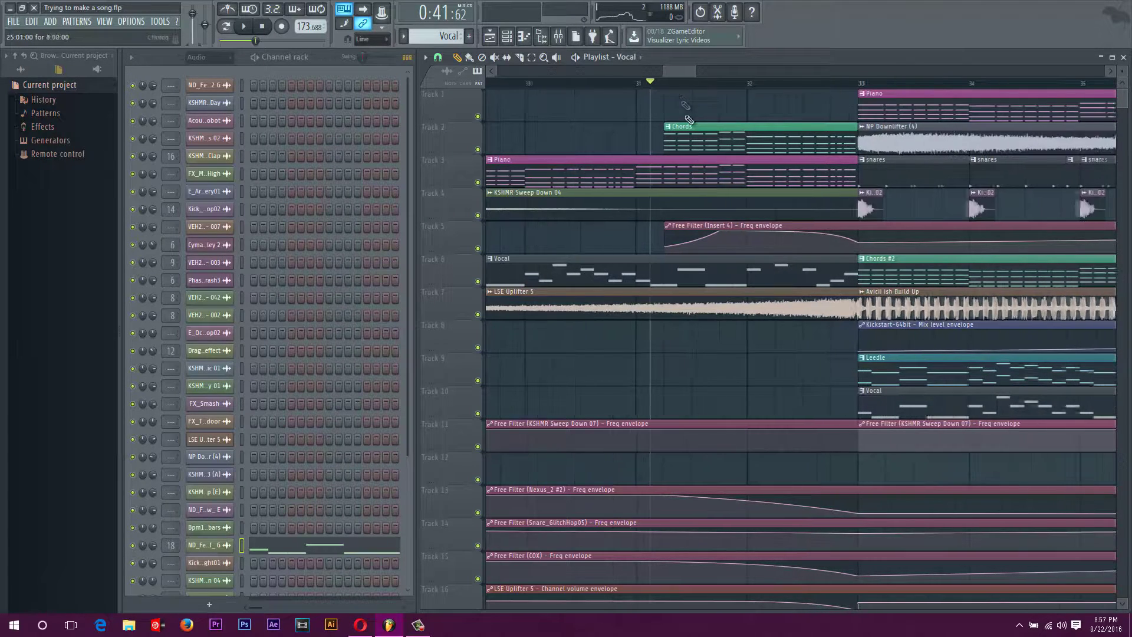
pyautogui.scroll(1, 711, 159)
pyautogui.moveTo(676, 71); pyautogui.dragTo(678, 72)
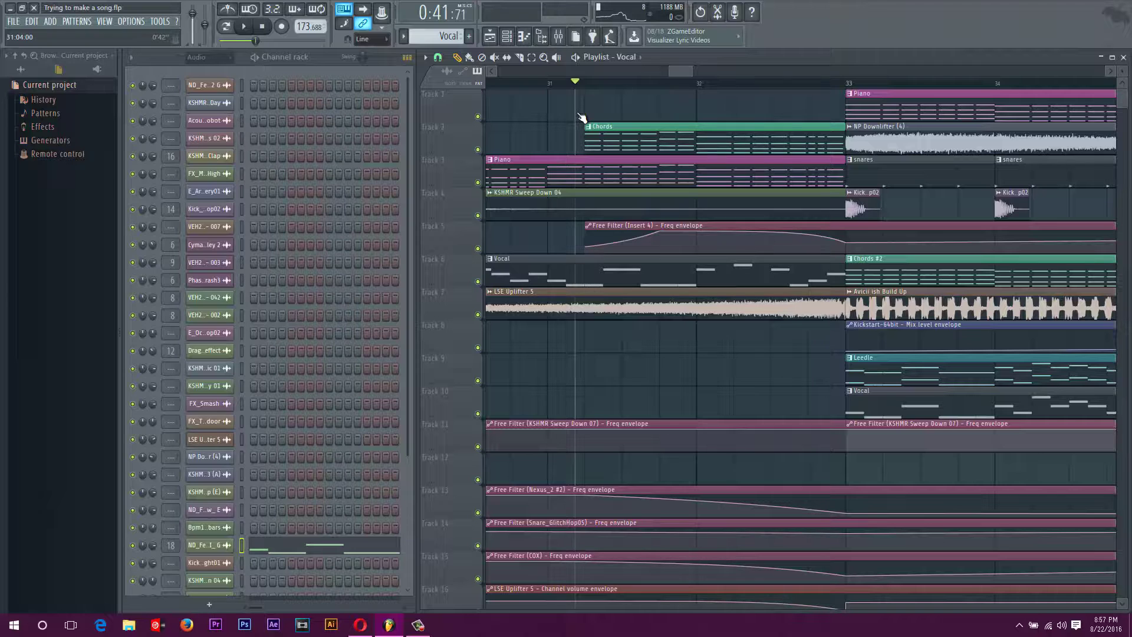
pyautogui.moveTo(578, 113); pyautogui.dragTo(586, 118)
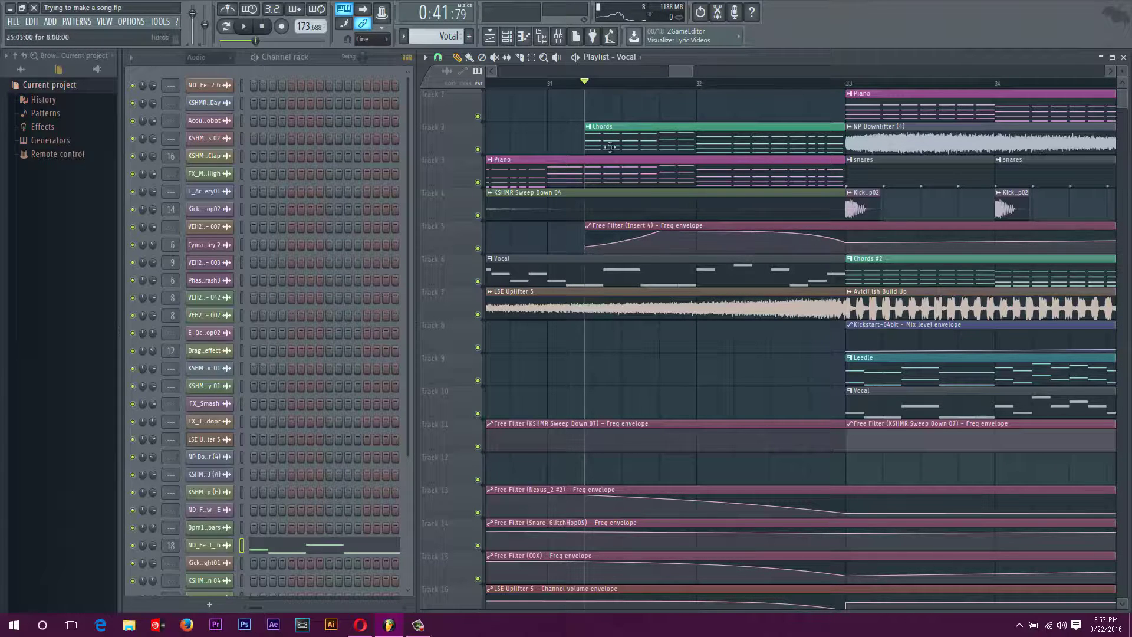
pyautogui.press('space')
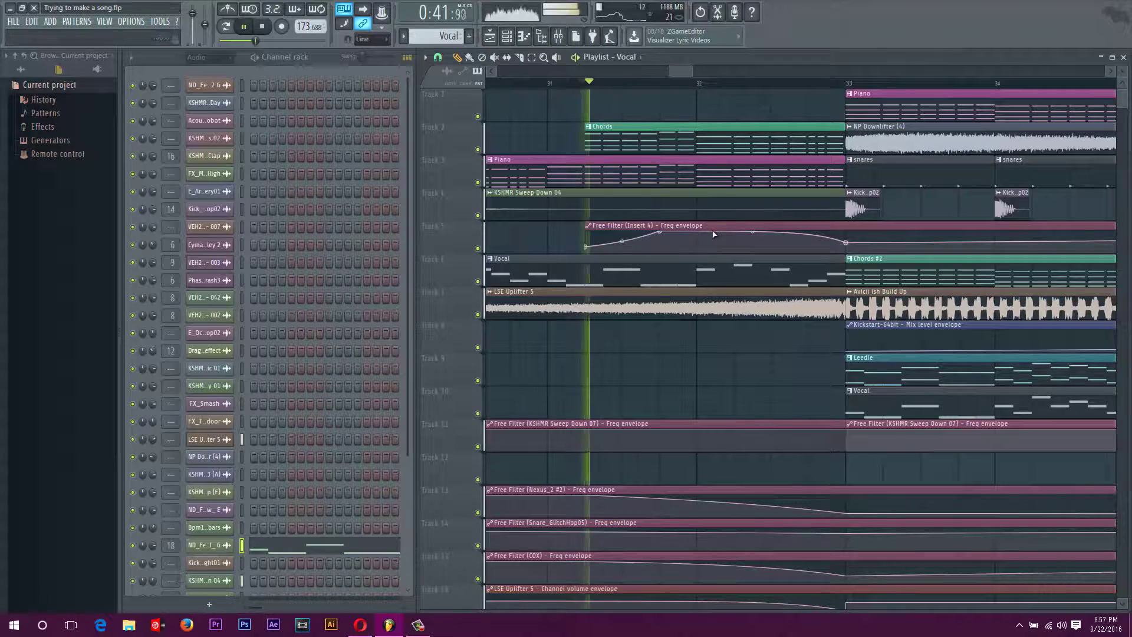
pyautogui.scroll(-3, 684, 72)
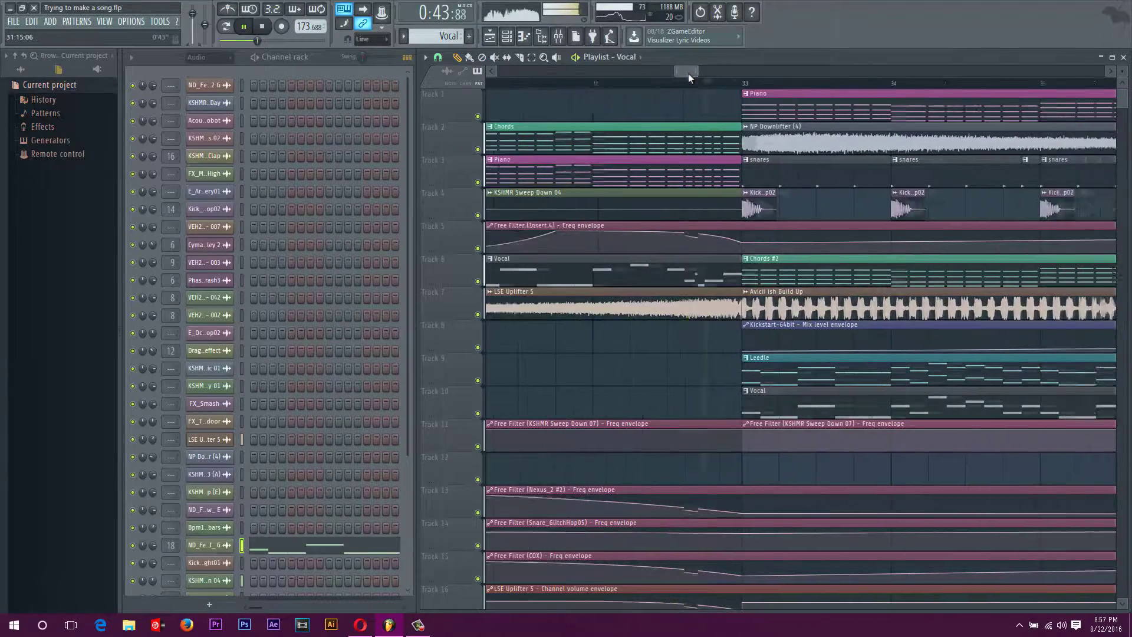
pyautogui.press('space')
# Place the playhead at bar 33 and examine the clips that open the build-up
pyautogui.click(679, 84)
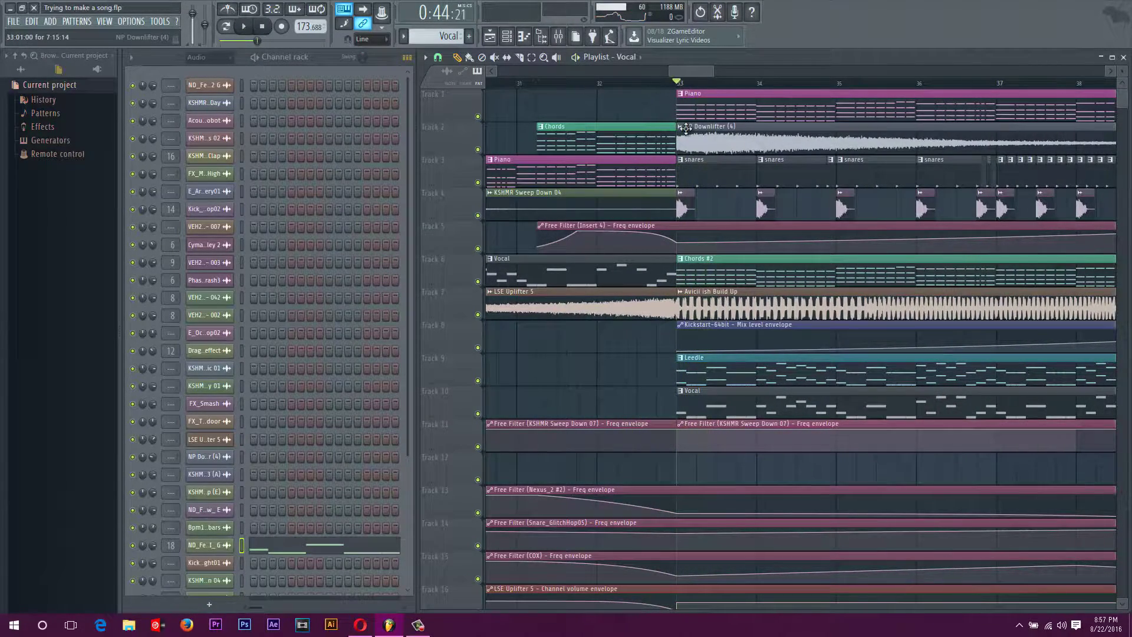
pyautogui.scroll(2, 691, 137)
pyautogui.scroll(-1, 701, 276)
pyautogui.scroll(1, 700, 138)
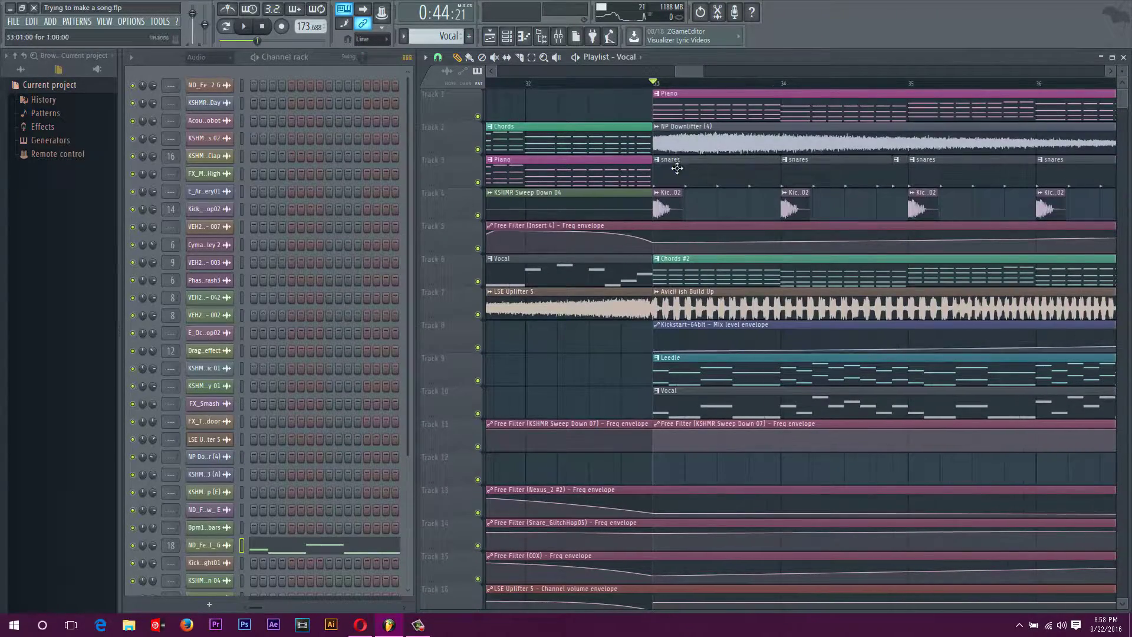
pyautogui.scroll(-1, 677, 118)
pyautogui.scroll(-3, 817, 194)
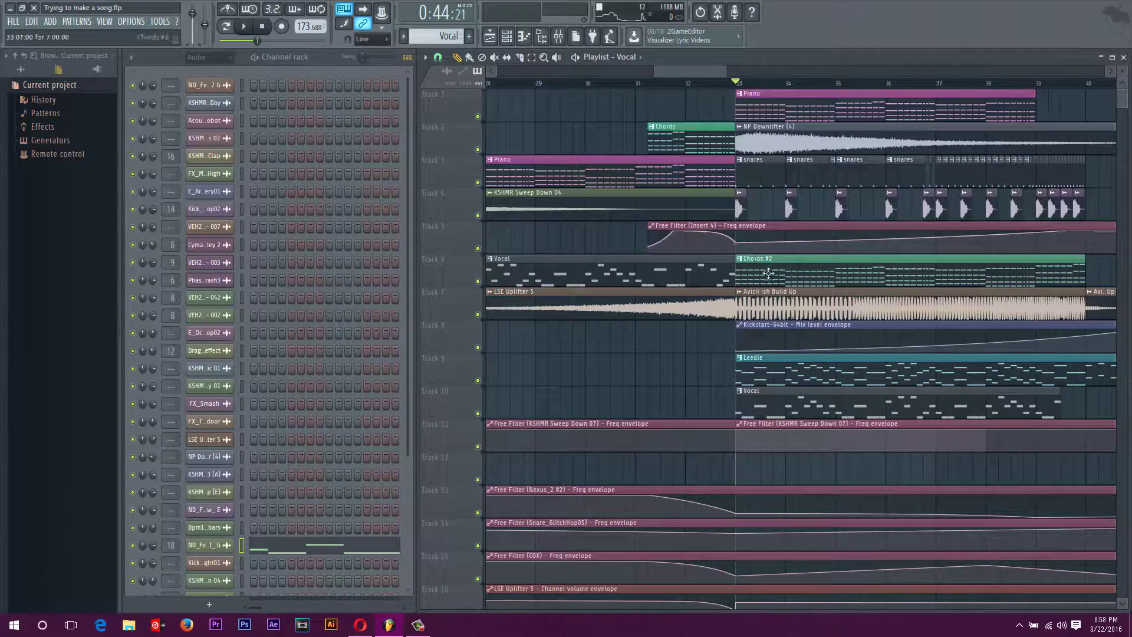
# Play the build-up from just before bar 33 to almost bar 37 and stop playback
pyautogui.click(720, 86)
pyautogui.press('space')
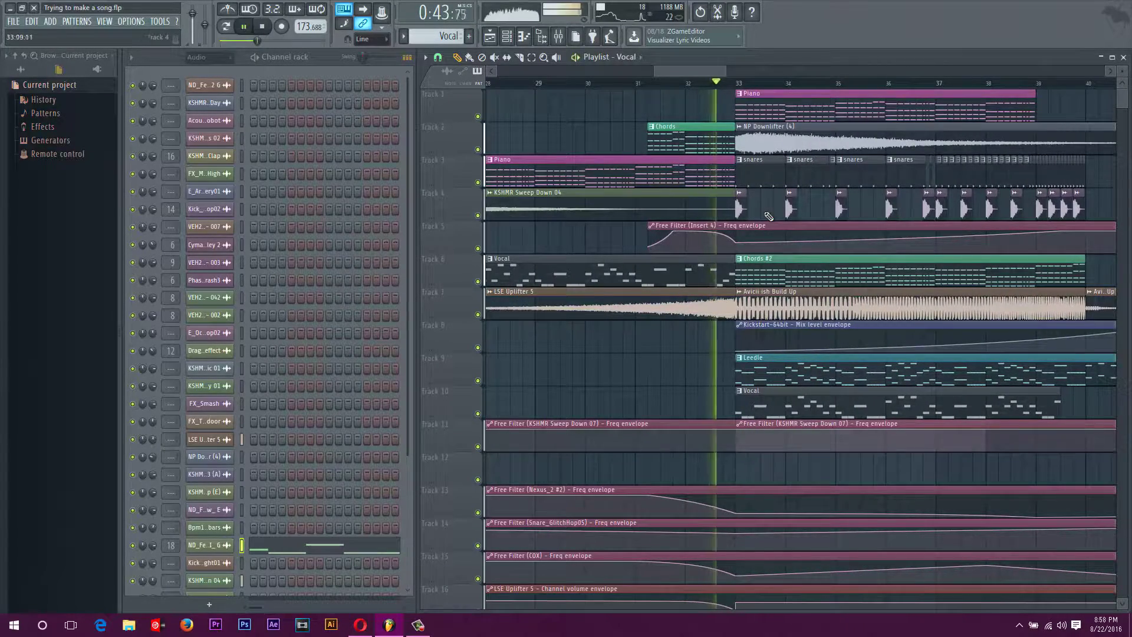
pyautogui.scroll(3, 767, 214)
pyautogui.scroll(-2, 696, 72)
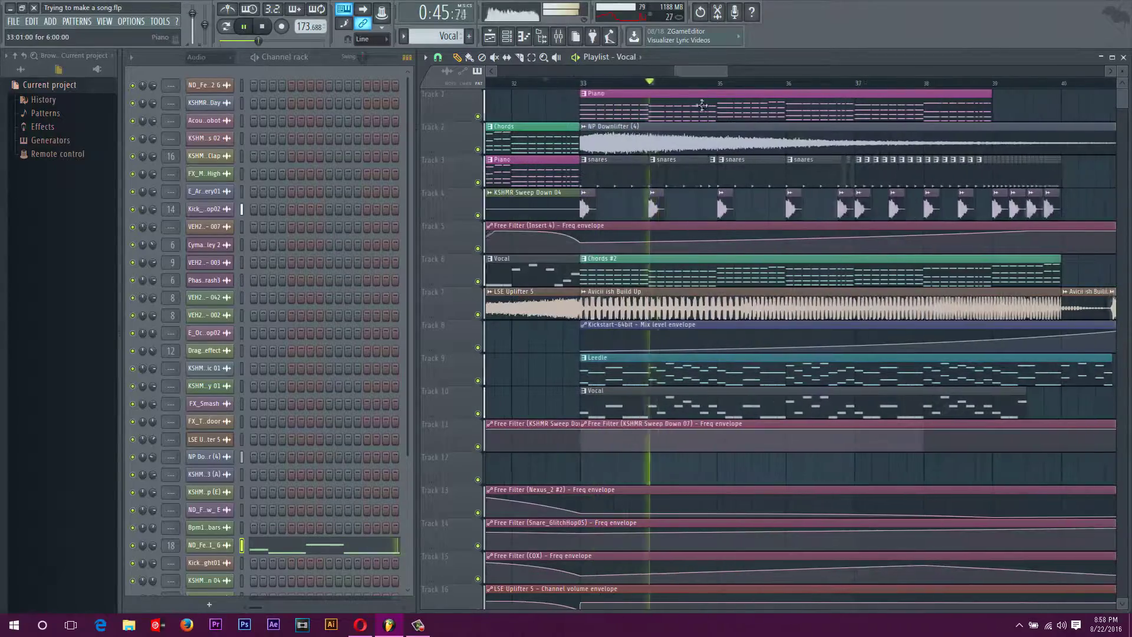
pyautogui.scroll(-2, 700, 73)
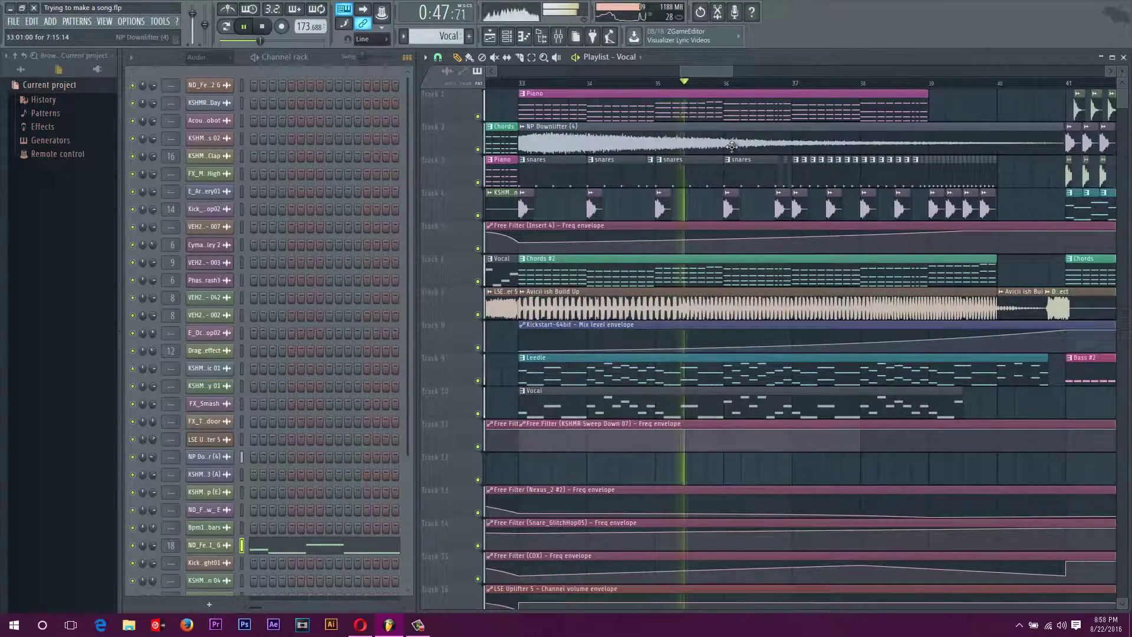
pyautogui.scroll(3, 709, 69)
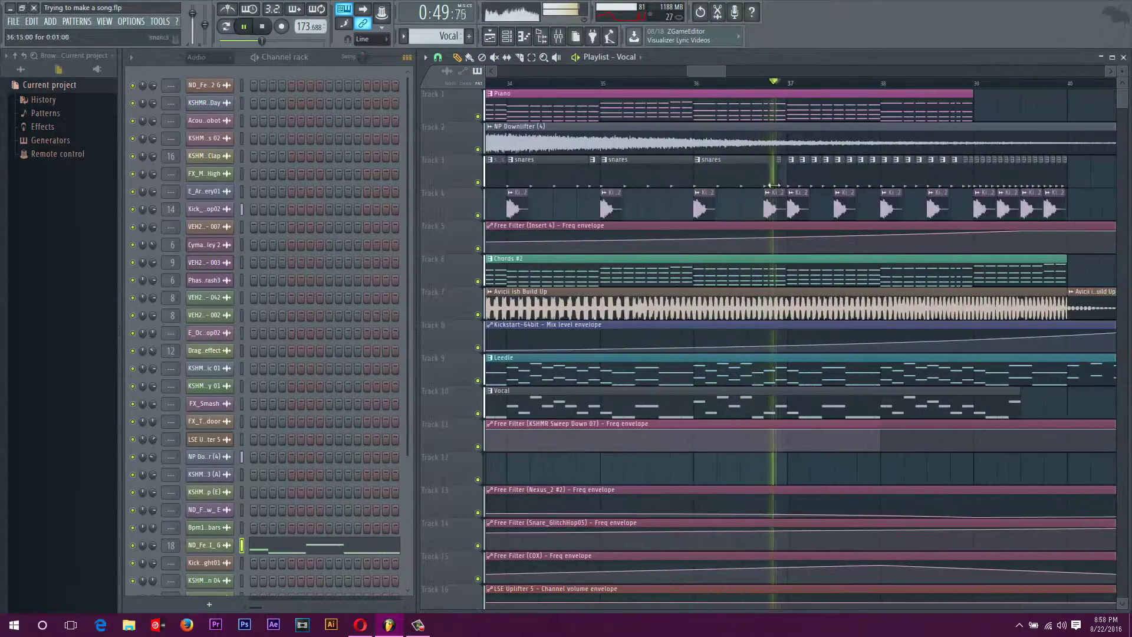
pyautogui.press('space')
# Inspect the snares pattern's Snare_GlitchHop05 notes in the piano roll, audition them in pattern mode and close the piano roll
pyautogui.moveTo(680, 72); pyautogui.dragTo(683, 74)
pyautogui.press('space')
pyautogui.hscroll(4, 684, 77)
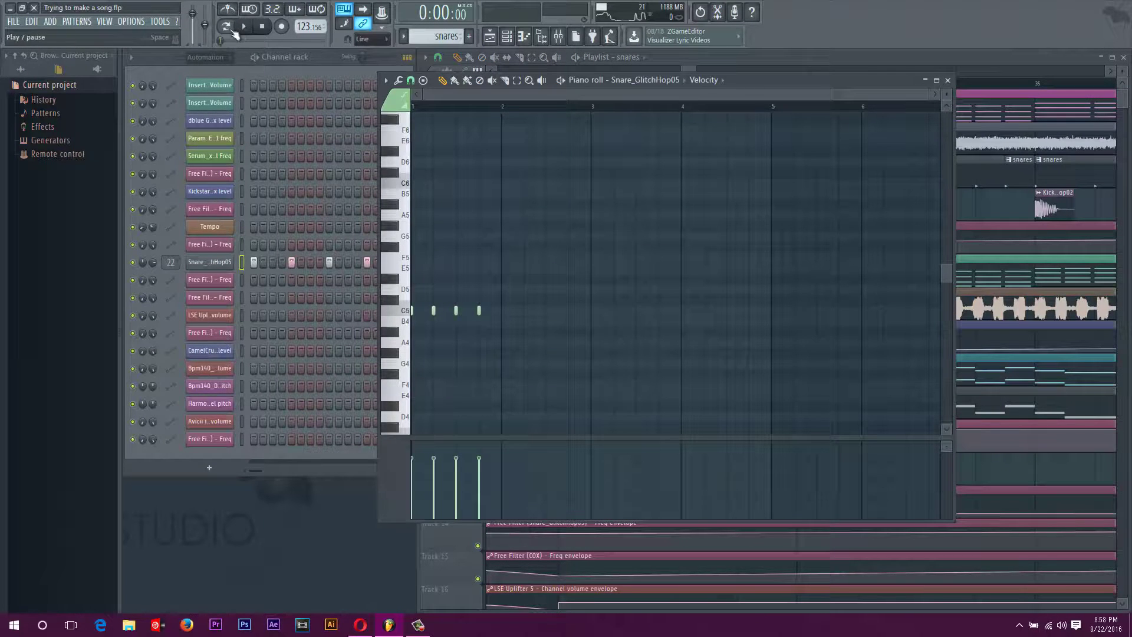
pyautogui.click(238, 29)
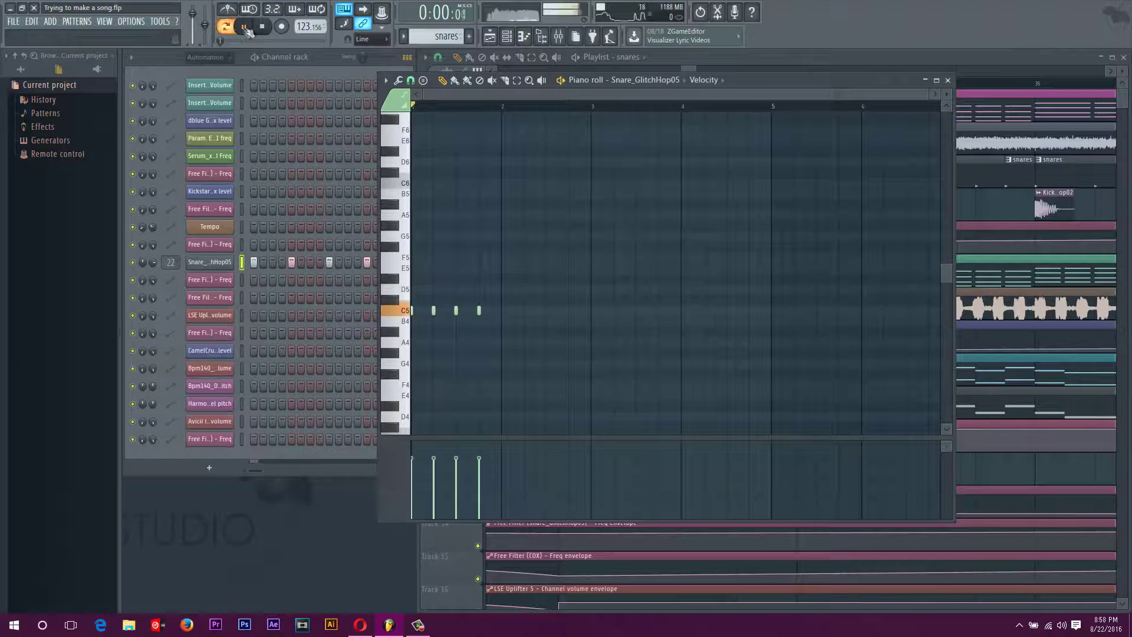
pyautogui.click(273, 30)
pyautogui.scroll(3, 426, 101)
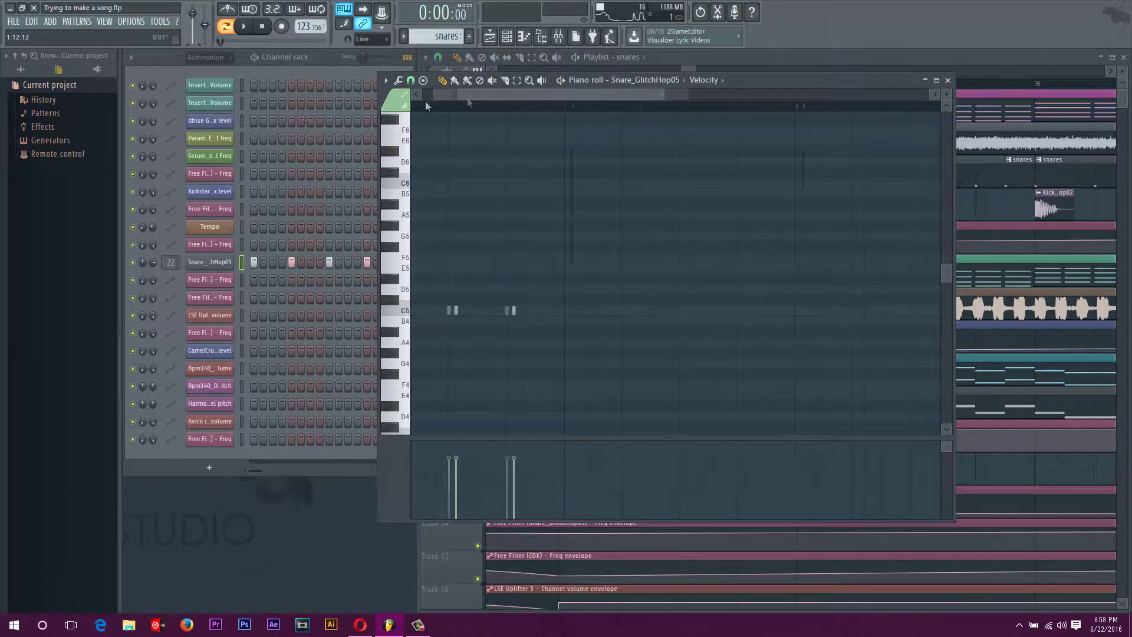
pyautogui.click(947, 80)
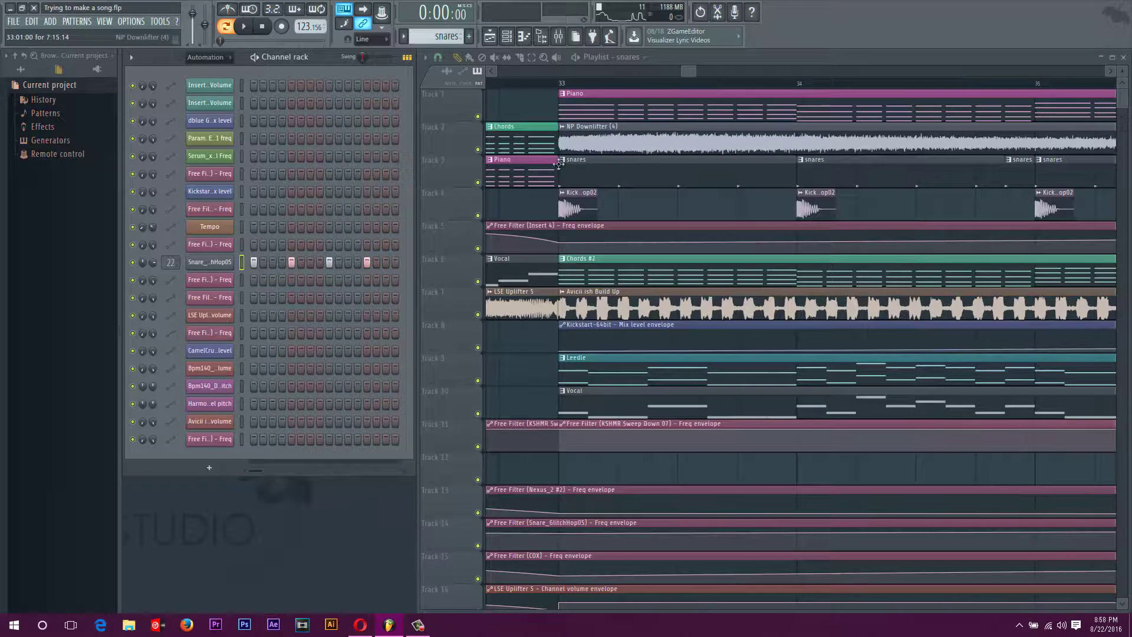
# Return to song playback and audition the snares and kicks leading into bar 37
pyautogui.click(559, 83)
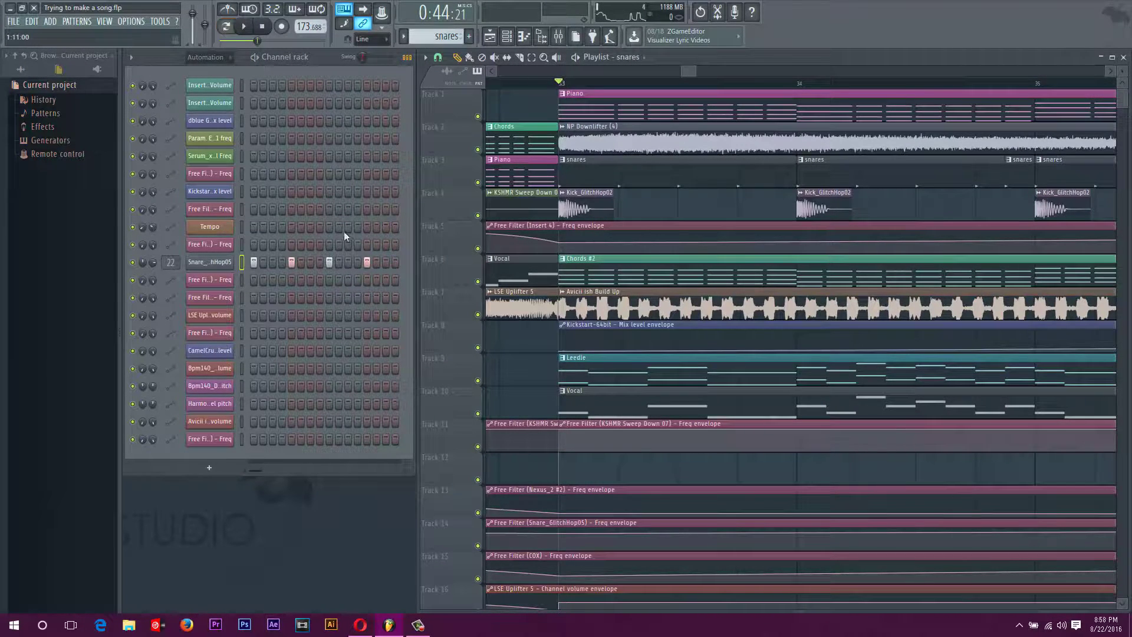
pyautogui.moveTo(687, 70); pyautogui.dragTo(710, 73)
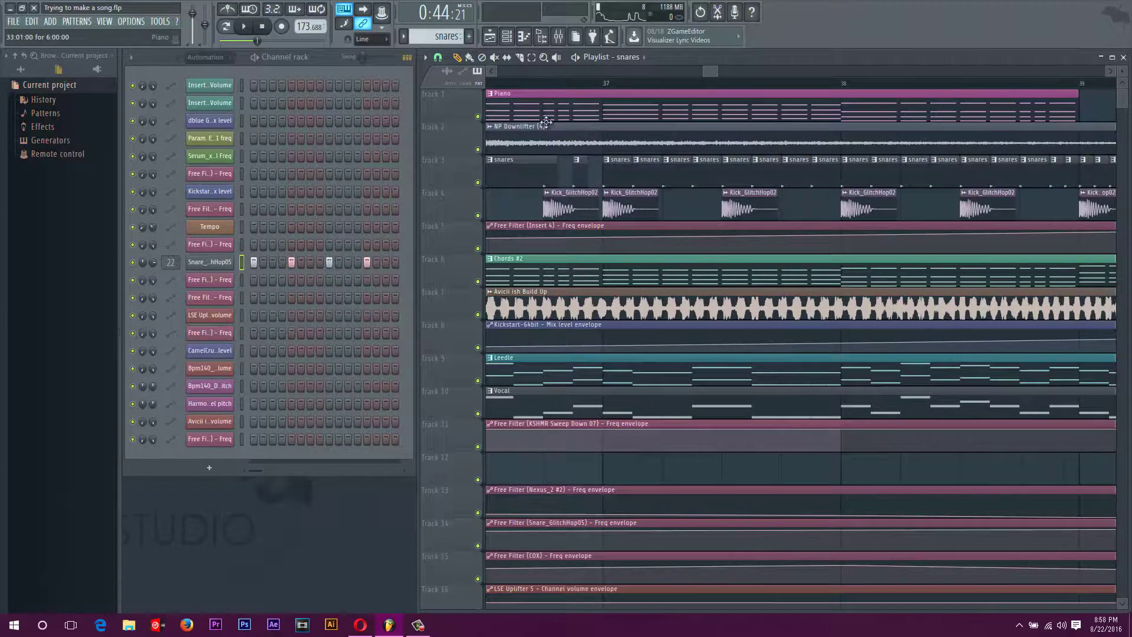
pyautogui.click(543, 83)
pyautogui.press('space')
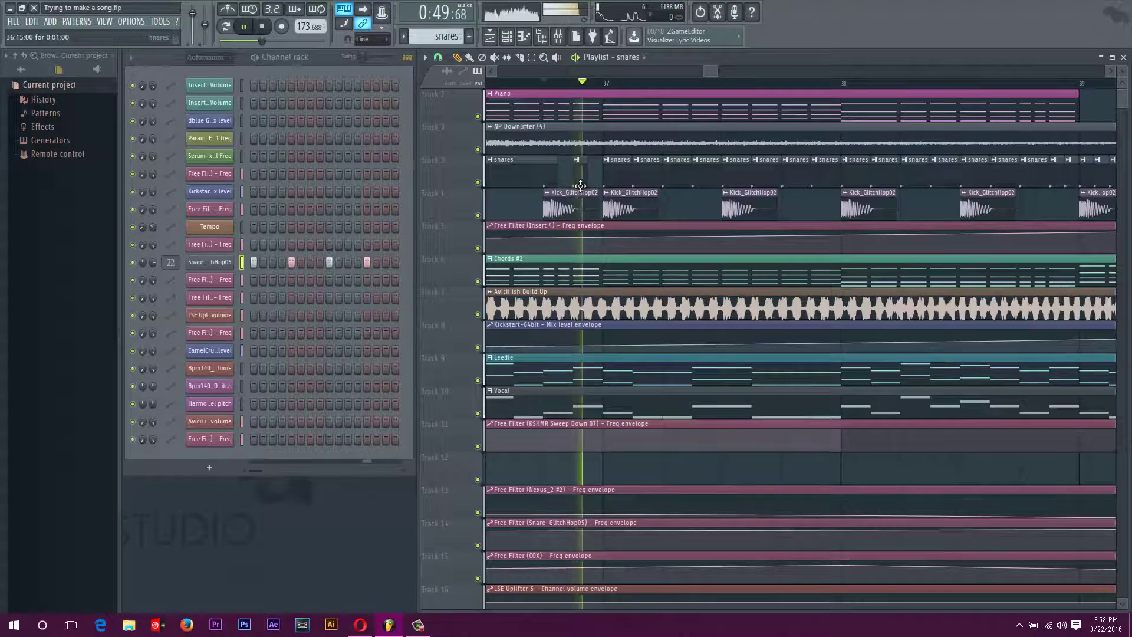
pyautogui.press('space')
pyautogui.moveTo(403, 105); pyautogui.dragTo(408, 105)
pyautogui.press('space')
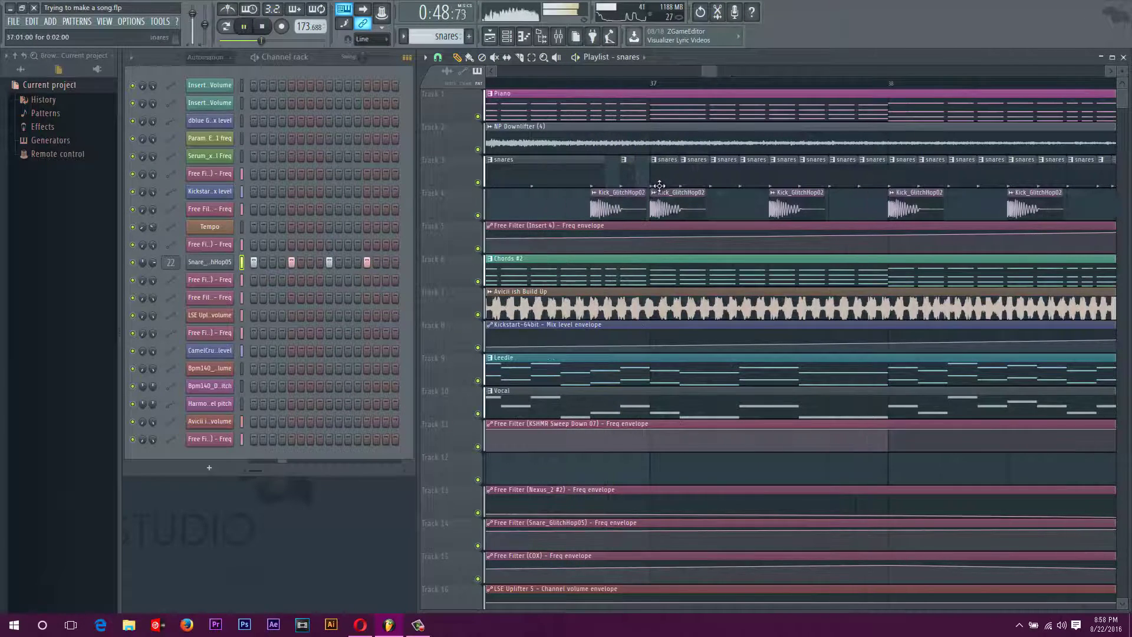
pyautogui.press('space')
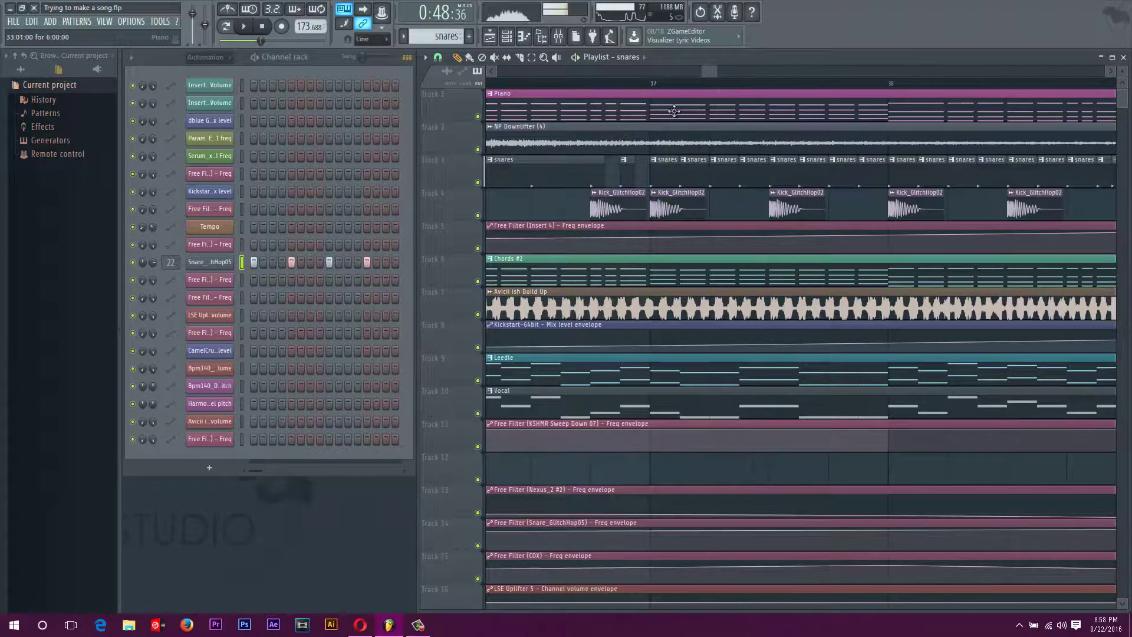
# Examine how the snares clips on track 3 are cut and repeated between bars 36 and 40
pyautogui.moveTo(709, 73); pyautogui.dragTo(709, 72)
pyautogui.scroll(-2, 710, 72)
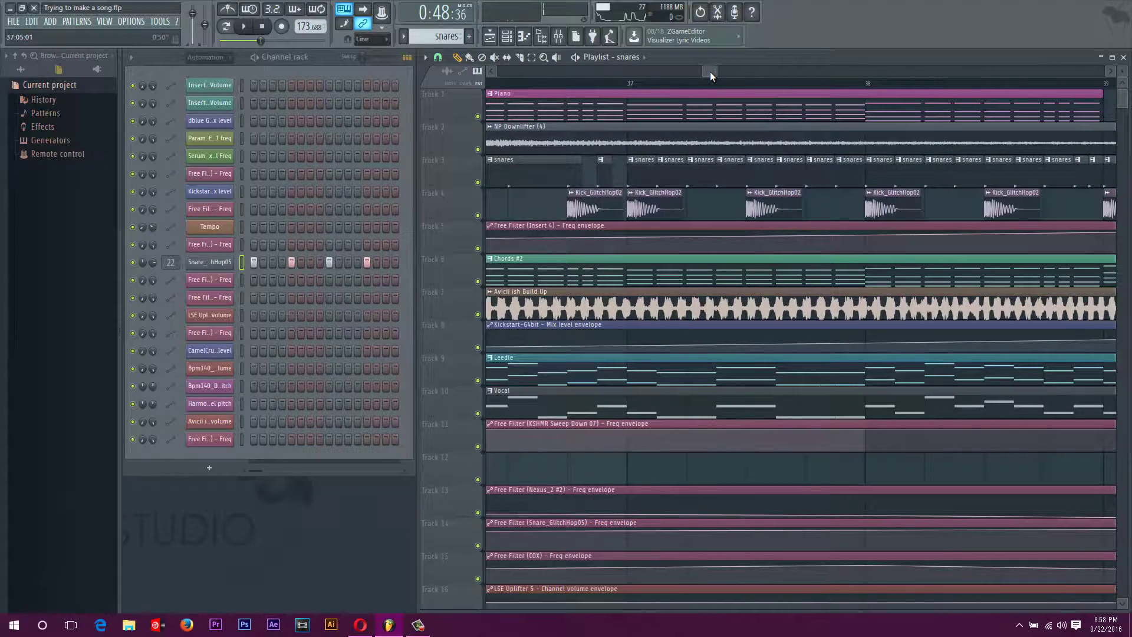
pyautogui.scroll(2, 709, 72)
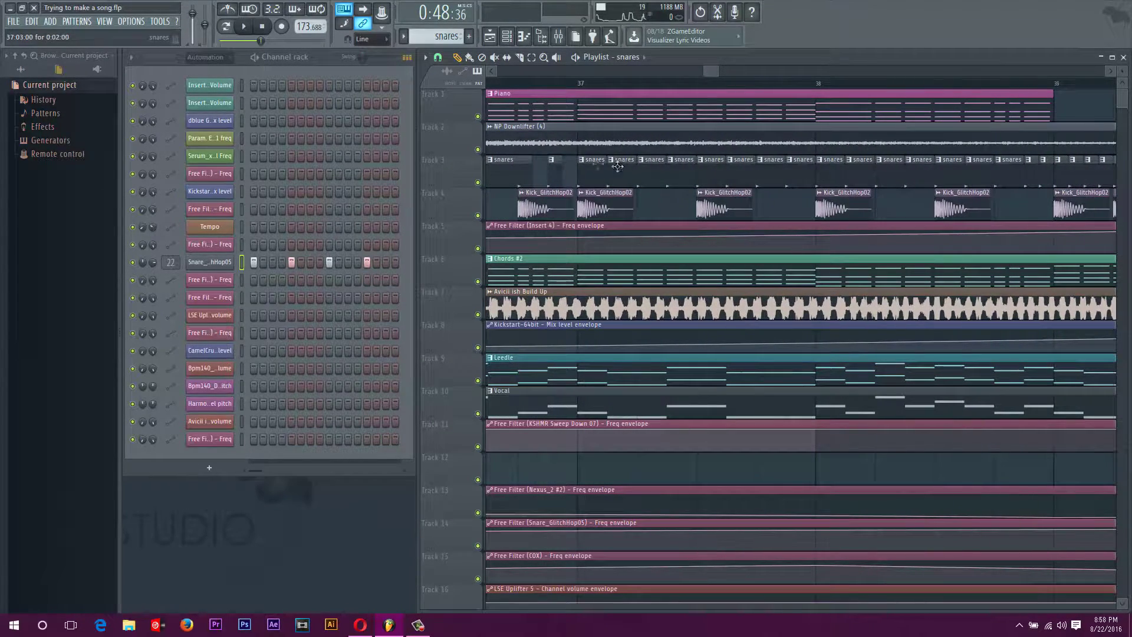
pyautogui.moveTo(712, 71)
pyautogui.mouseDown()
pyautogui.moveTo(422, 120)
pyautogui.moveTo(537, 146)
pyautogui.mouseUp()
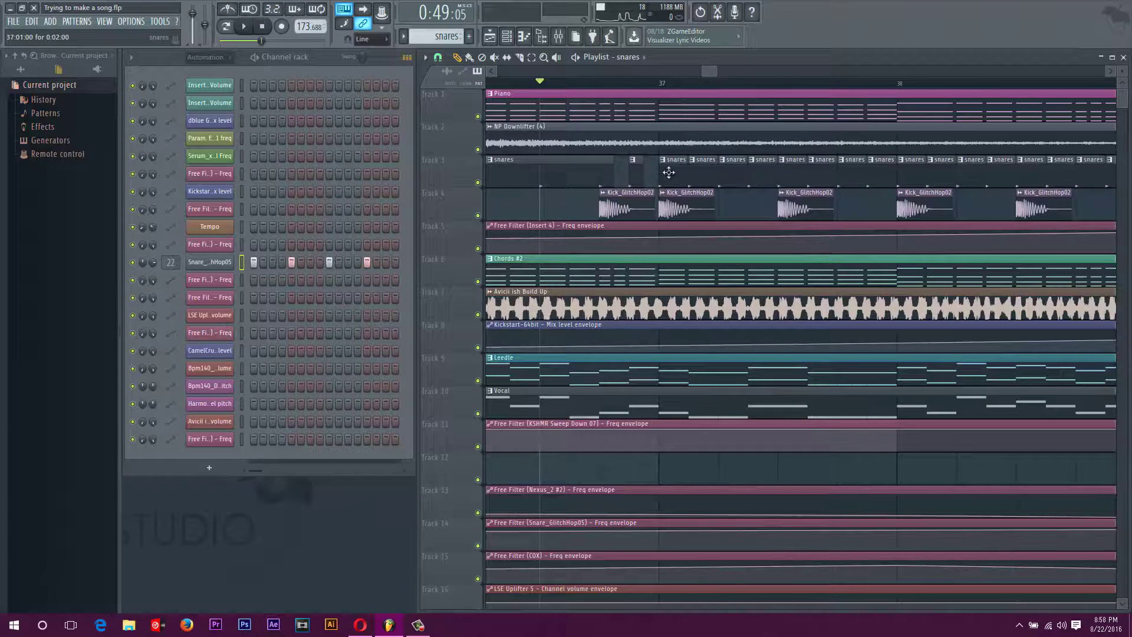
pyautogui.moveTo(710, 73); pyautogui.dragTo(718, 71)
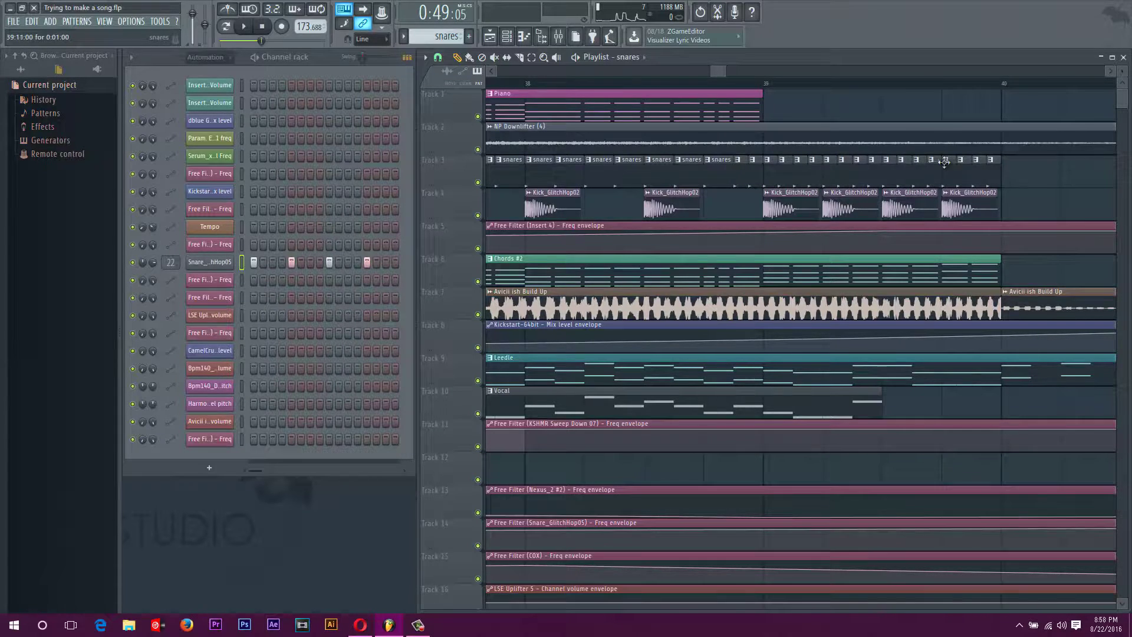
pyautogui.scroll(-3, 791, 130)
pyautogui.moveTo(717, 69); pyautogui.dragTo(711, 70)
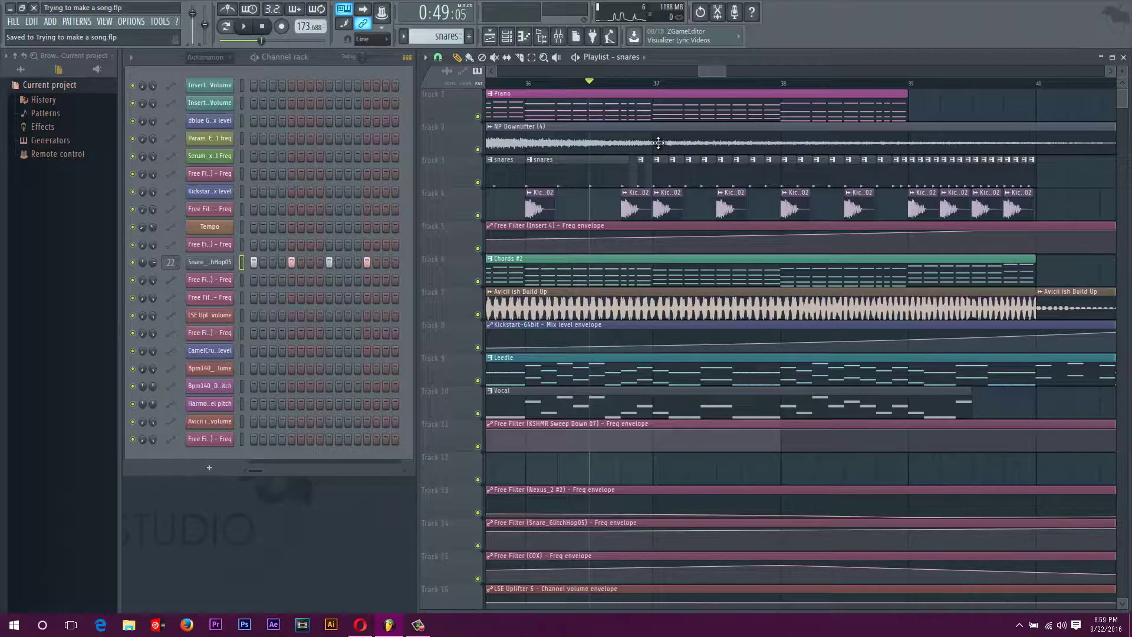
# Survey the automation tracks below the build-up and select the Bass #2 pattern in the drop at bar 41
pyautogui.scroll(-6, 731, 177)
pyautogui.scroll(-2, 748, 203)
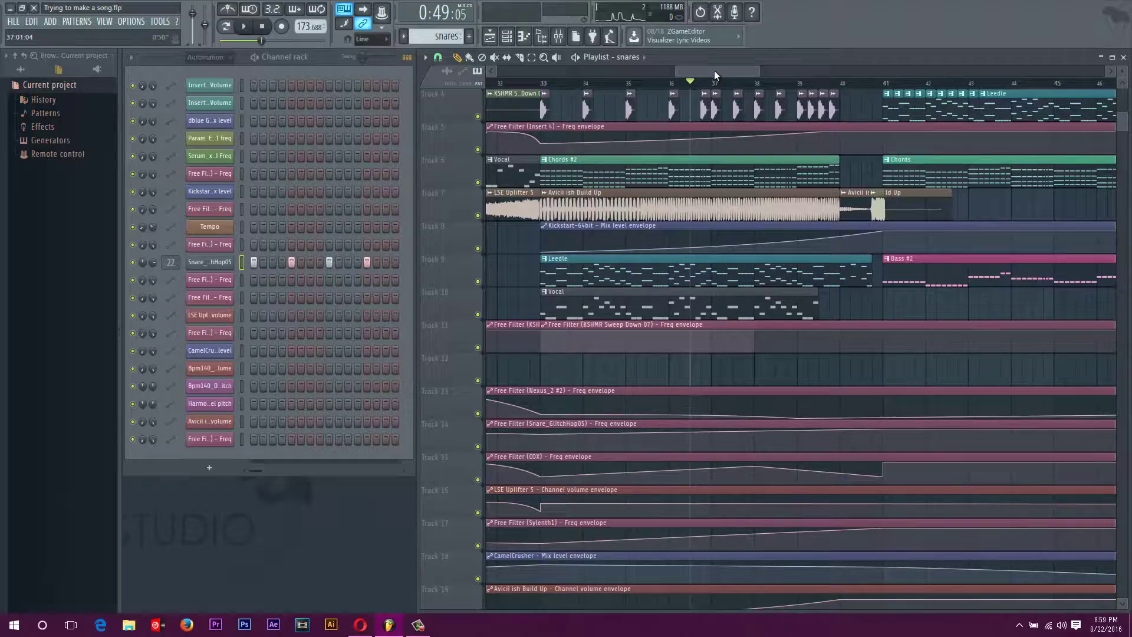
pyautogui.moveTo(715, 75); pyautogui.dragTo(740, 69)
pyautogui.scroll(3, 776, 231)
pyautogui.click(753, 373)
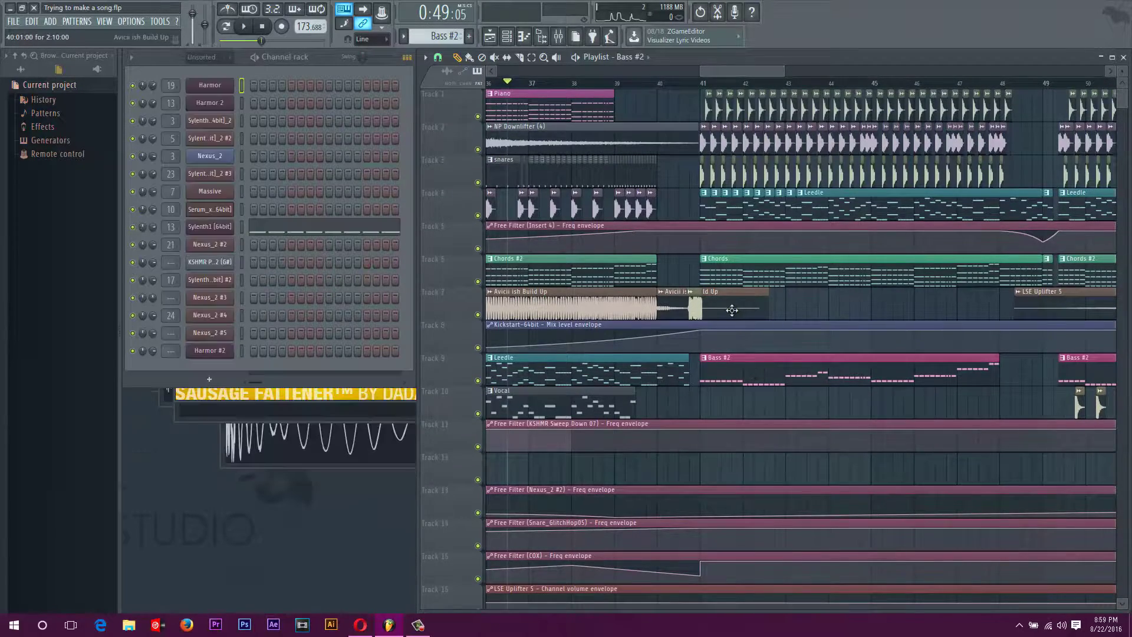
# Show the mixer, audition the Bass #2 pattern, select the Bass mixer track and stop playback
pyautogui.click(105, 21)
pyautogui.click(121, 83)
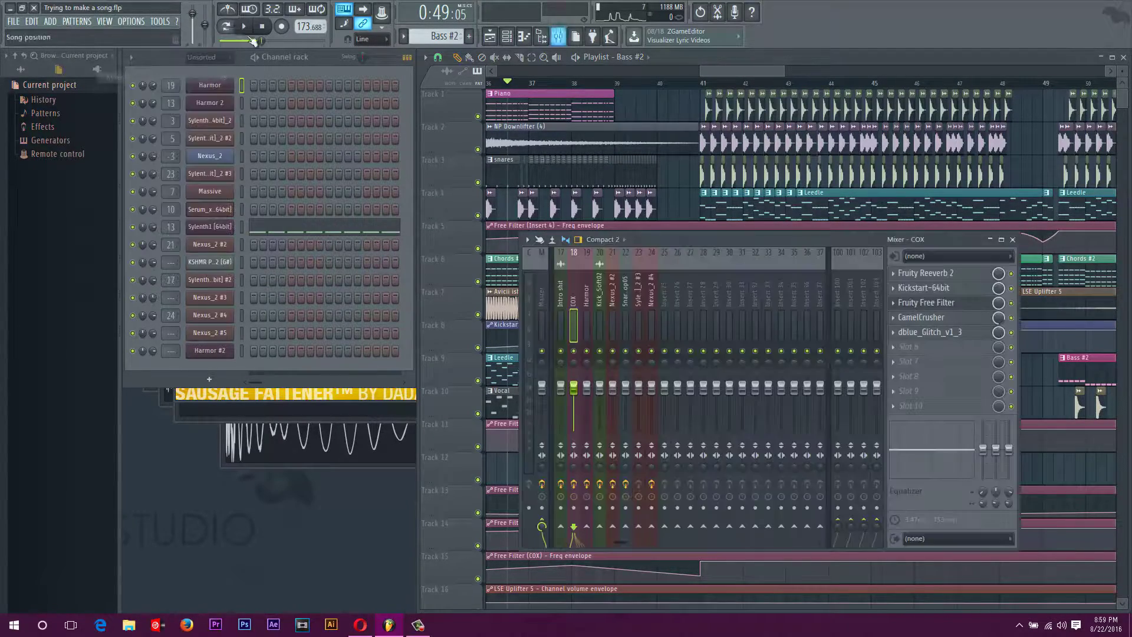
pyautogui.moveTo(726, 237); pyautogui.dragTo(597, 205)
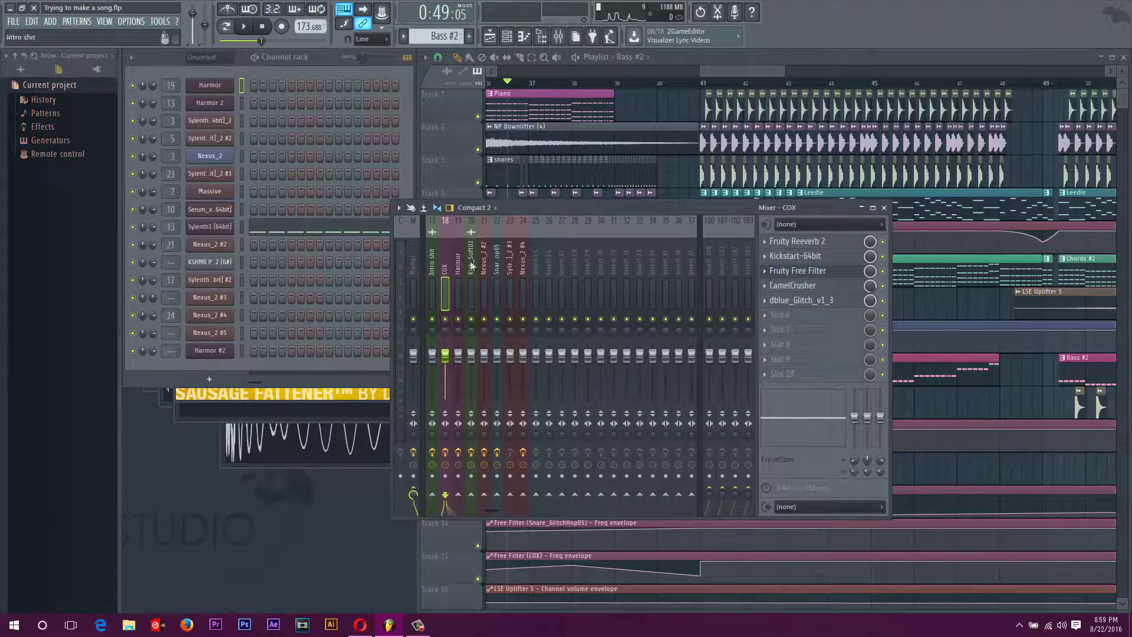
pyautogui.click(243, 26)
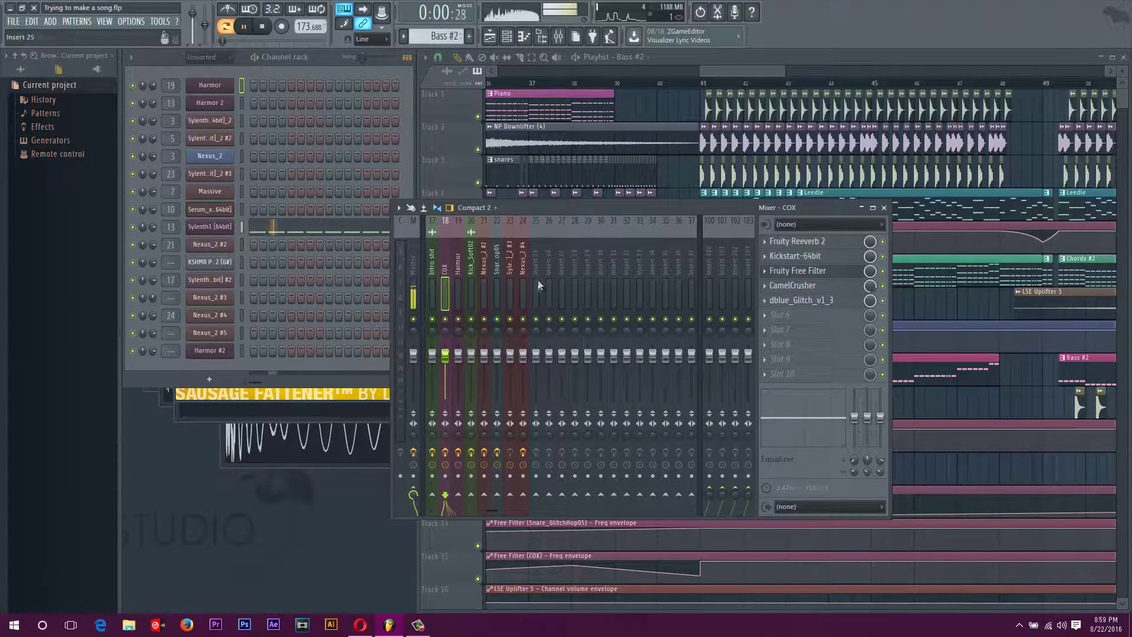
pyautogui.scroll(8, 566, 325)
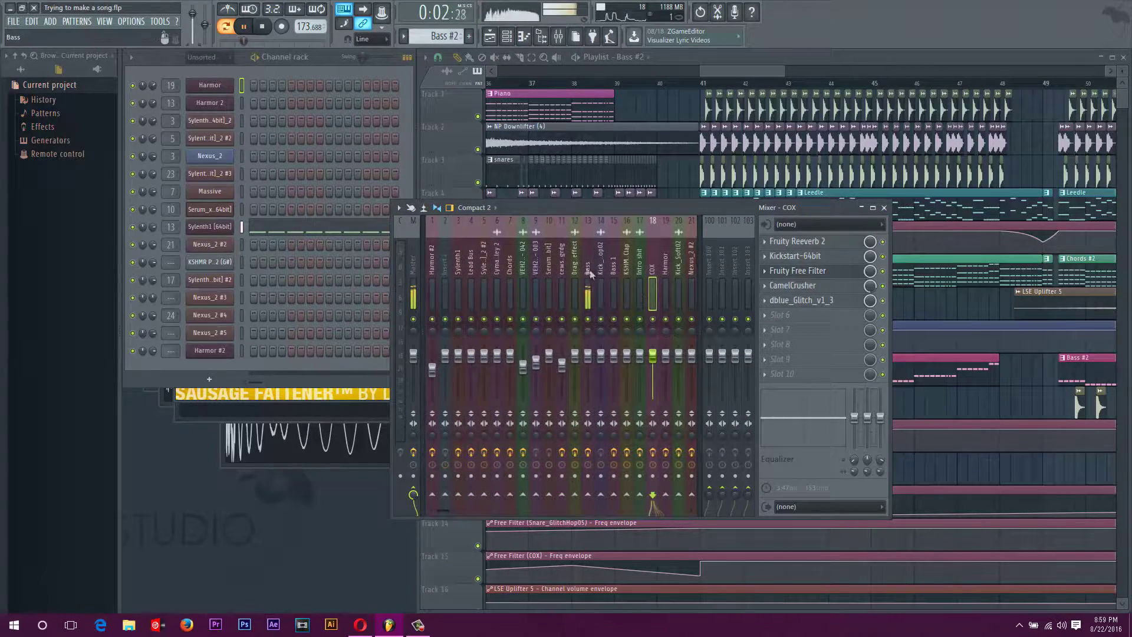
pyautogui.click(588, 277)
pyautogui.press('space')
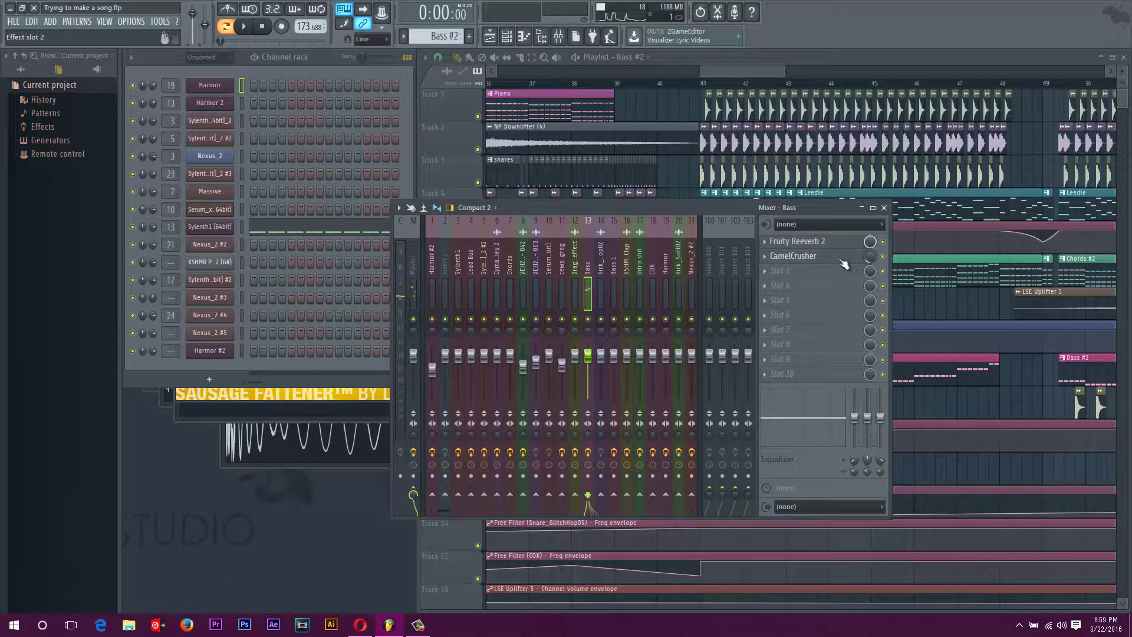
# Check the CamelCrusher effect on the Bass mixer track and close the mixer
pyautogui.click(843, 260)
pyautogui.click(405, 188)
pyautogui.click(884, 207)
# Select the Chords pattern in the drop at bar 41, show the mixer and select the Chords mixer track
pyautogui.hscroll(1, 699, 313)
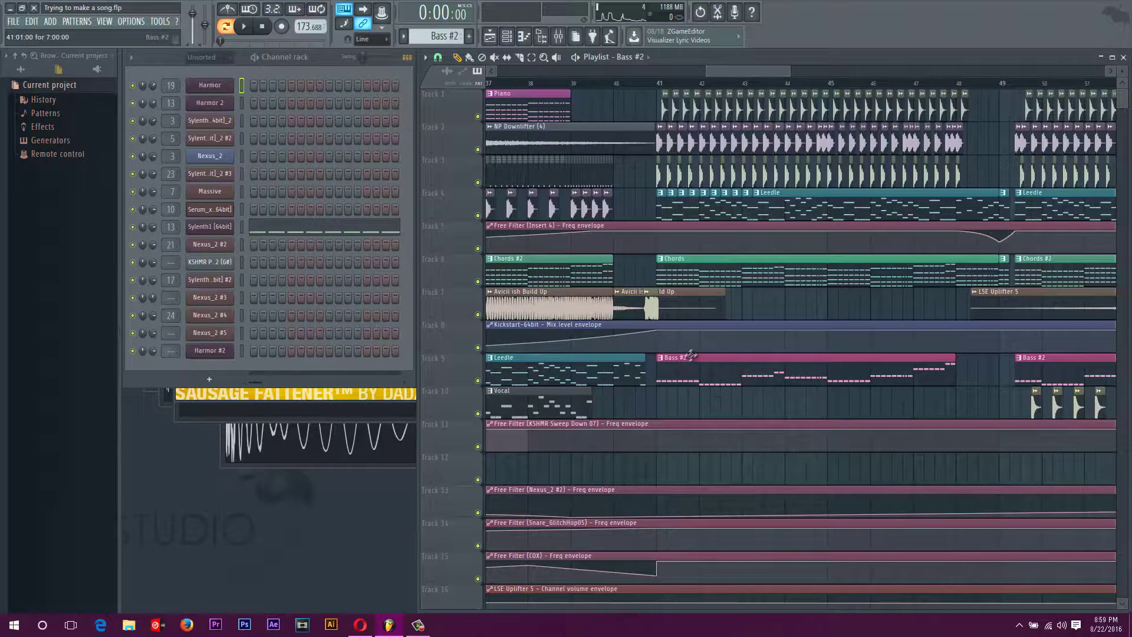
pyautogui.click(690, 274)
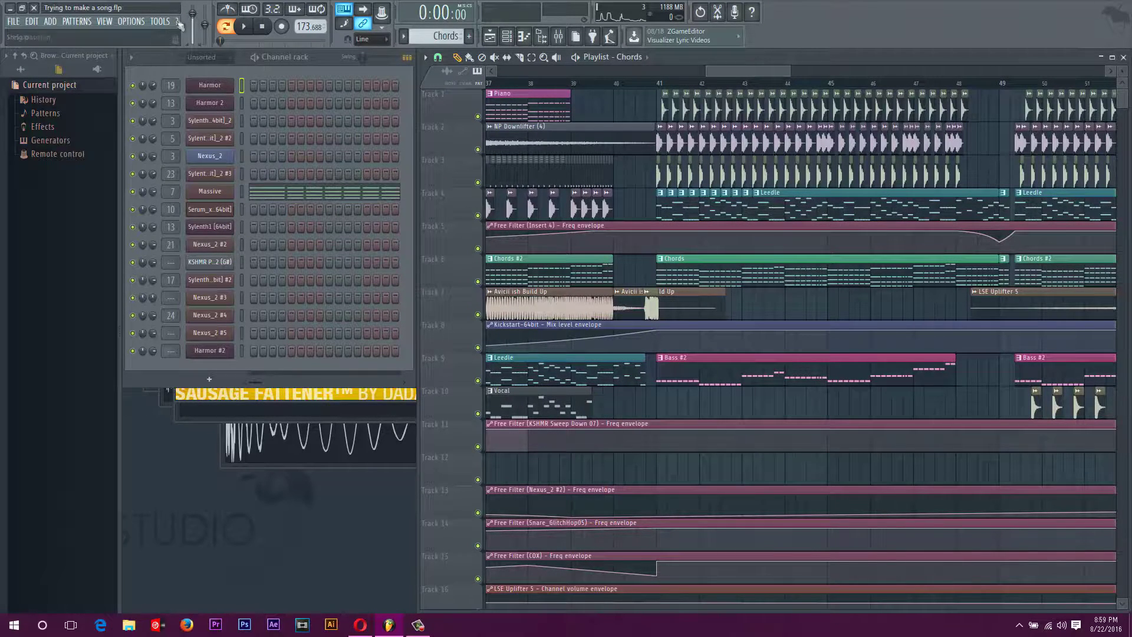
pyautogui.click(104, 21)
pyautogui.click(118, 43)
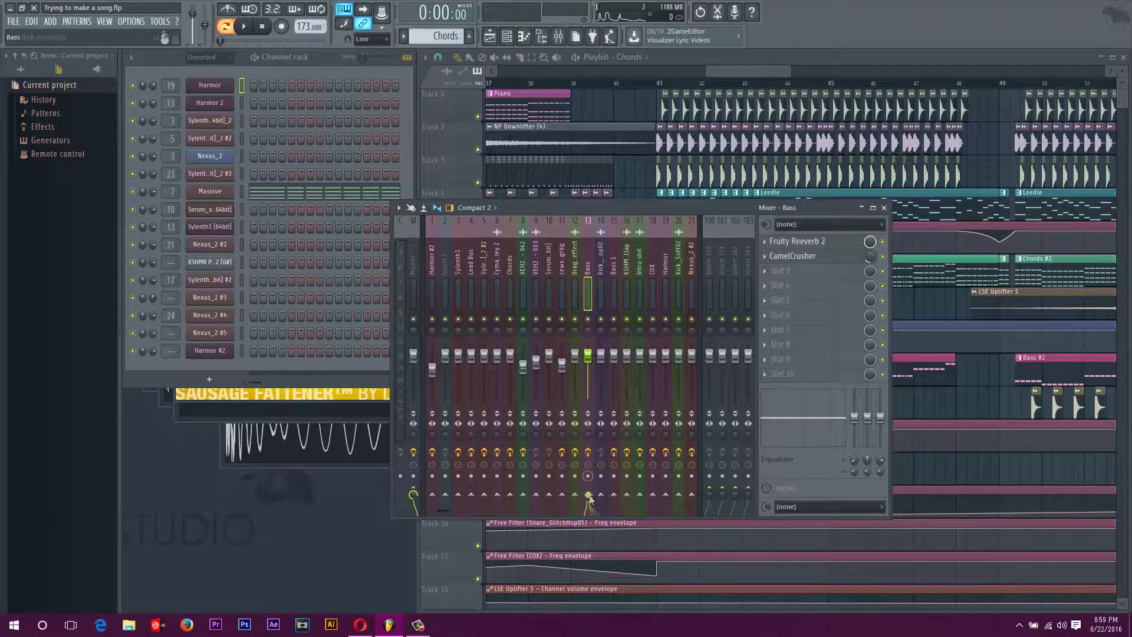
pyautogui.click(512, 268)
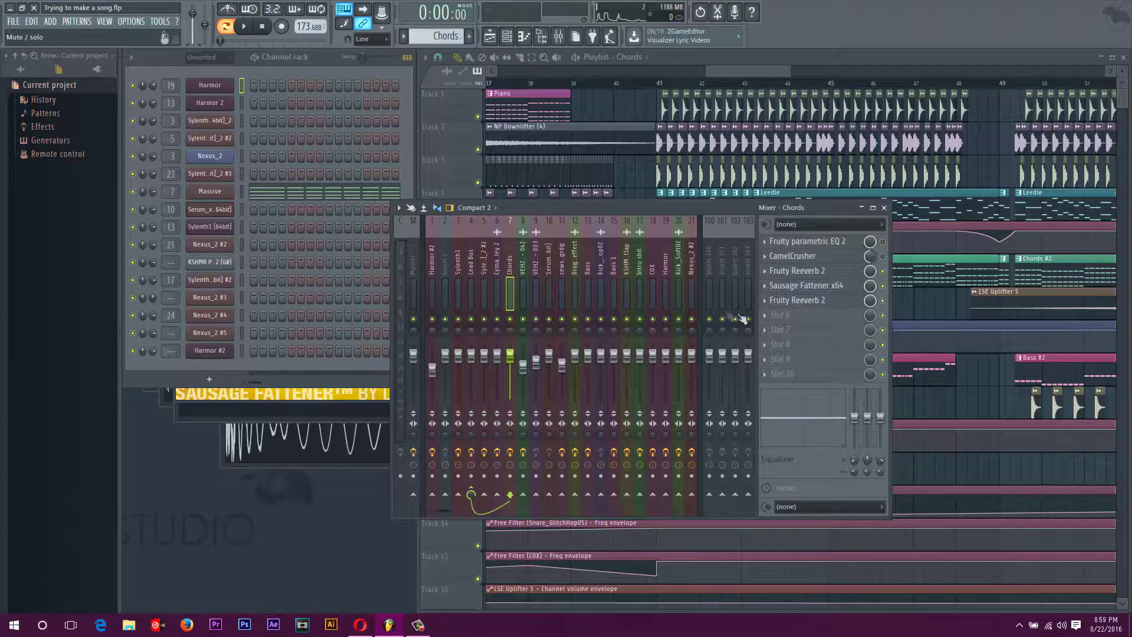
# Inspect the Sausage Fattener x64 effect on the Chords mixer track, audition the Chords pattern and close the mixer
pyautogui.click(839, 287)
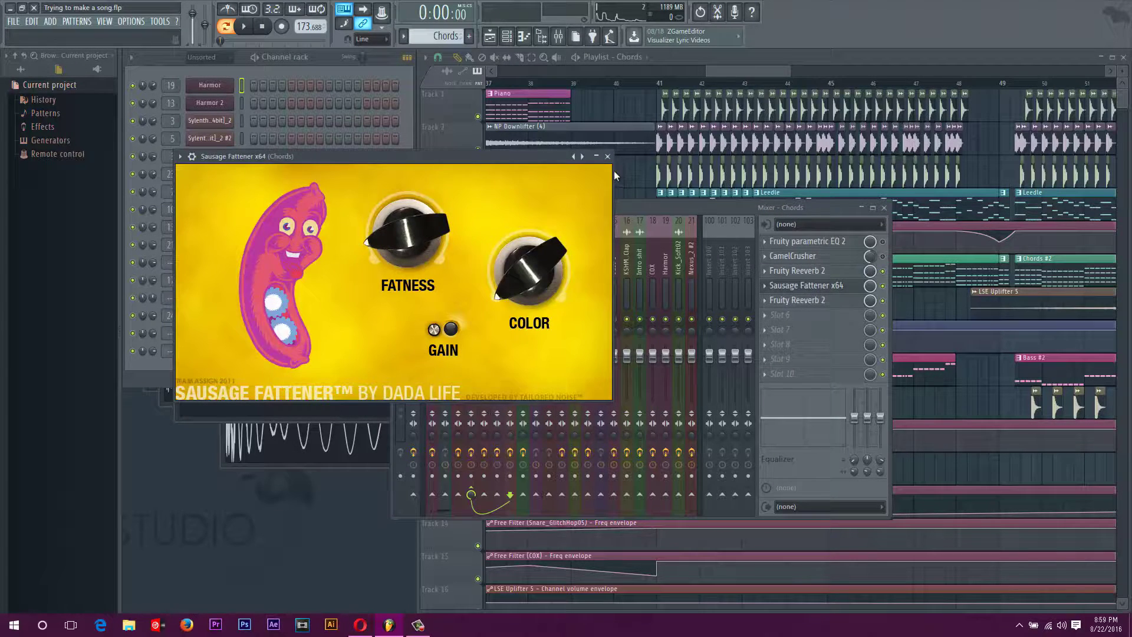
pyautogui.click(608, 157)
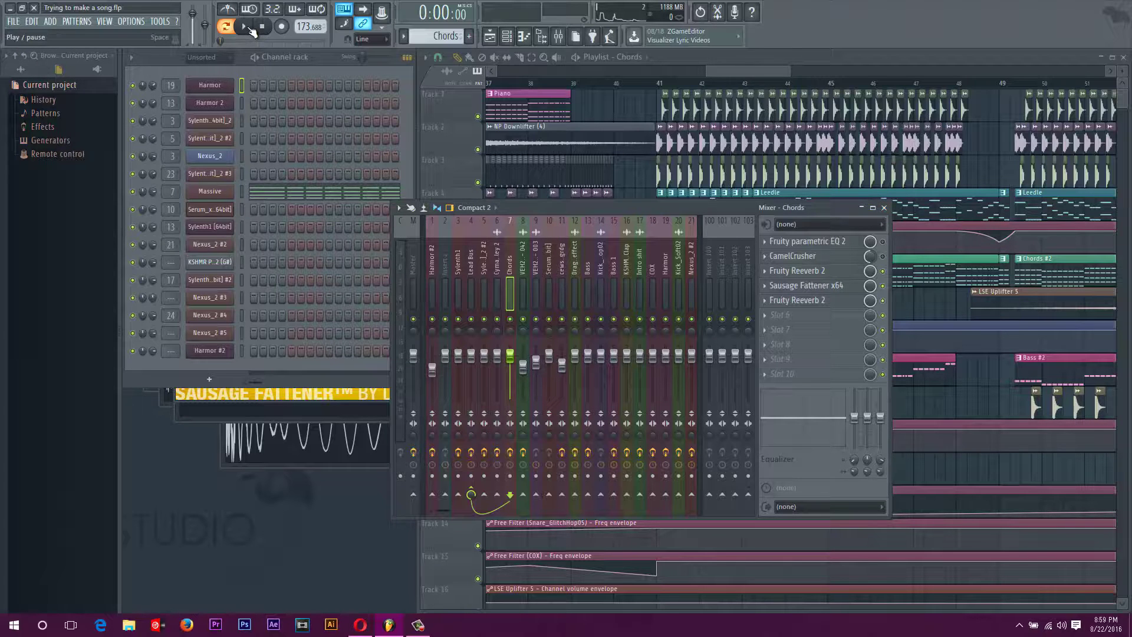
pyautogui.click(250, 28)
pyautogui.click(884, 207)
# Go back over the arrangement and set the song position to bar 24, just before the Piano section
pyautogui.hscroll(-1, 582, 201)
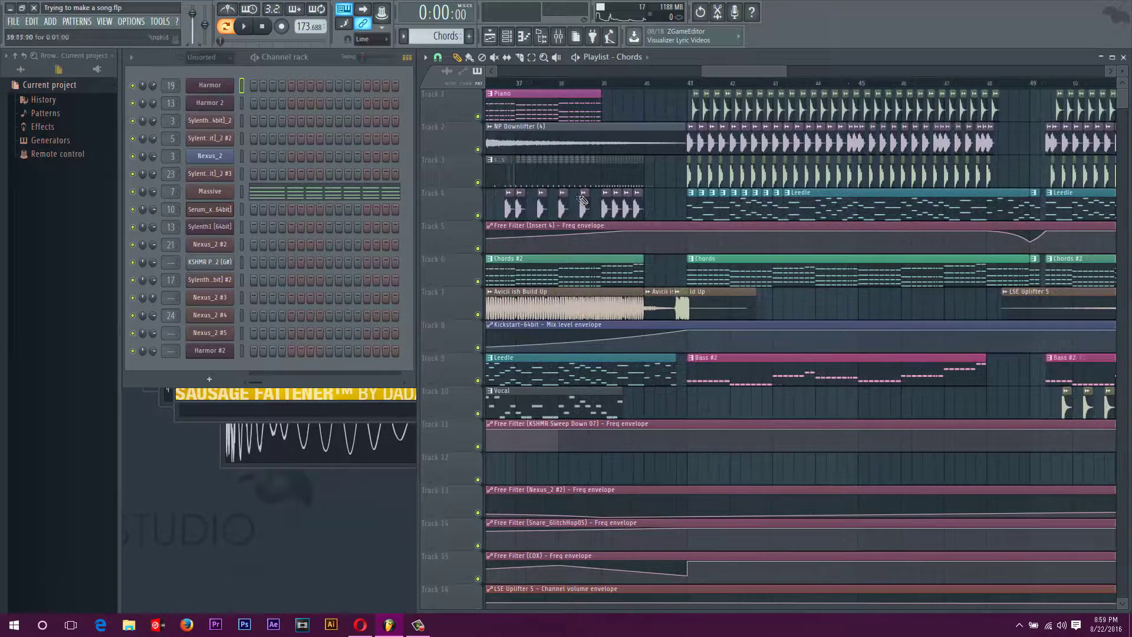
pyautogui.scroll(-2, 530, 173)
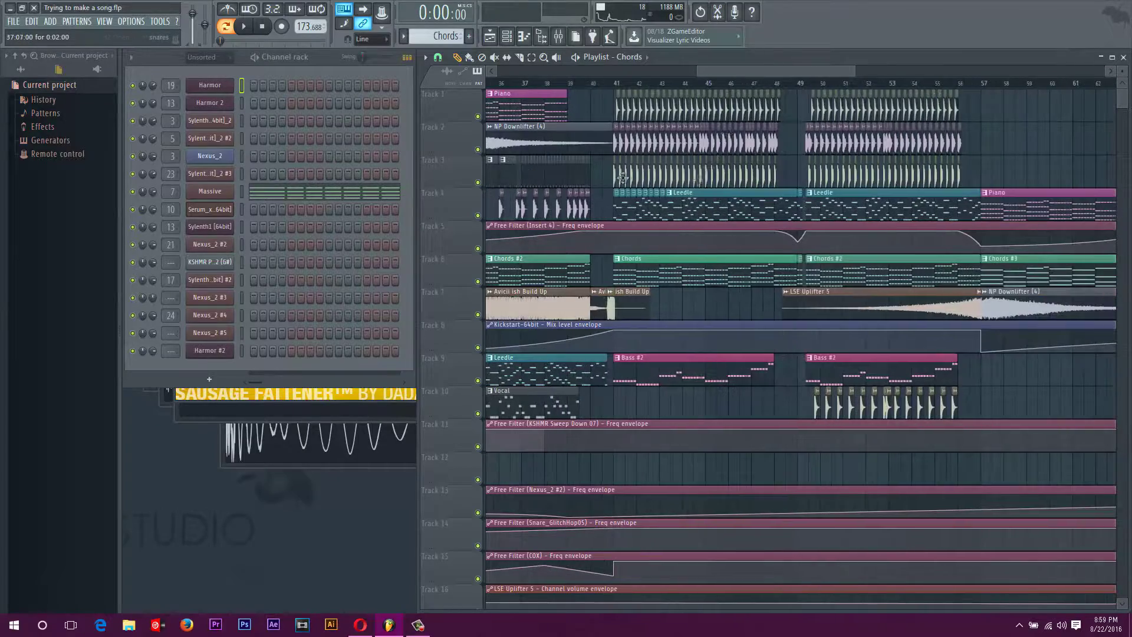
pyautogui.moveTo(724, 71); pyautogui.dragTo(567, 75)
pyautogui.scroll(-2, 608, 204)
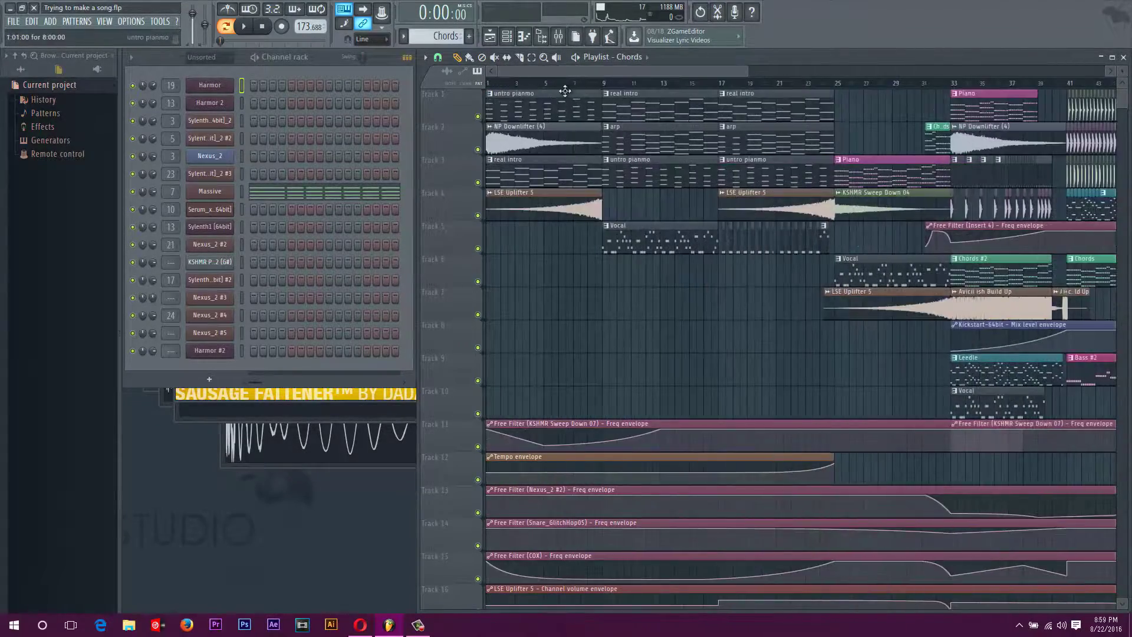
pyautogui.hscroll(4, 540, 84)
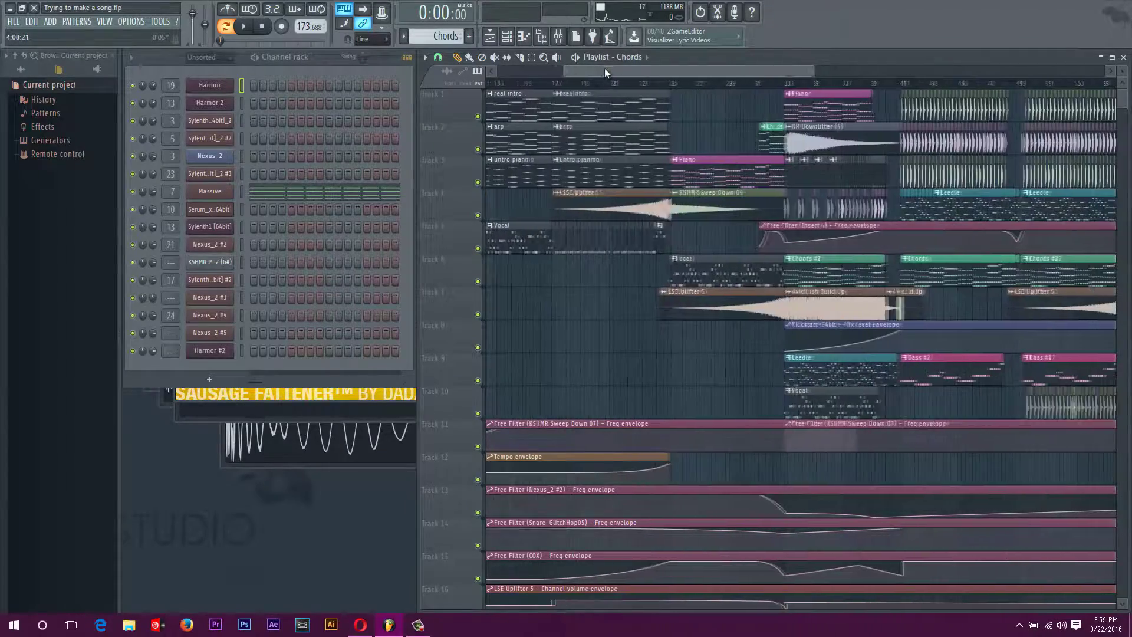
pyautogui.scroll(3, 628, 94)
pyautogui.moveTo(638, 86); pyautogui.dragTo(573, 95)
pyautogui.scroll(2, 658, 247)
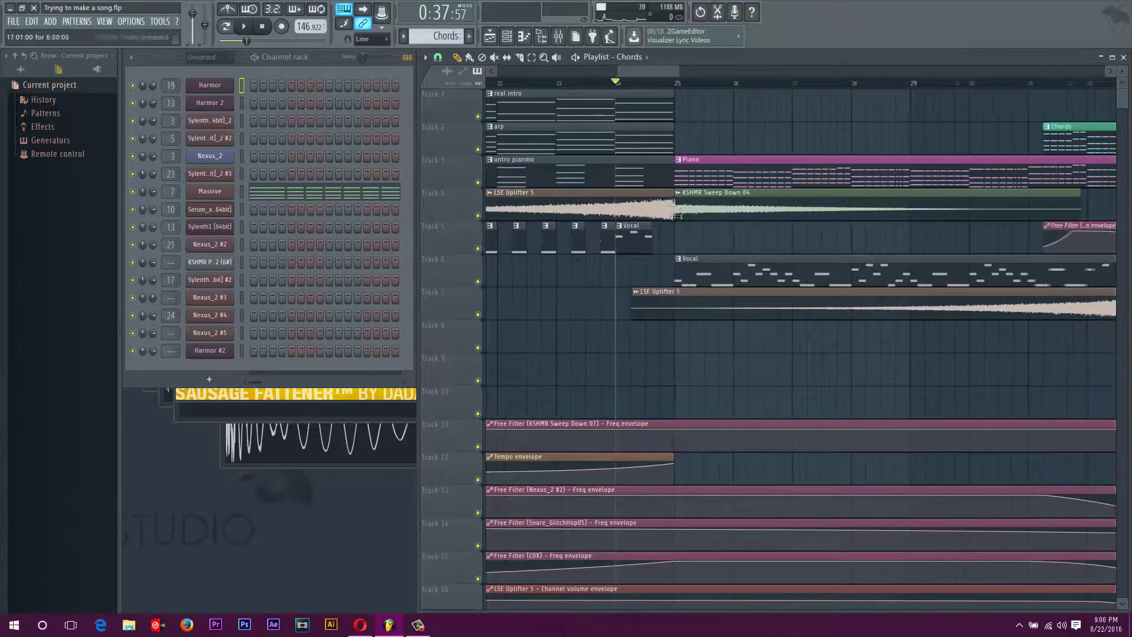
# Play the song from bar 24 through the transition into the Piano section and stop playback
pyautogui.scroll(-2, 619, 247)
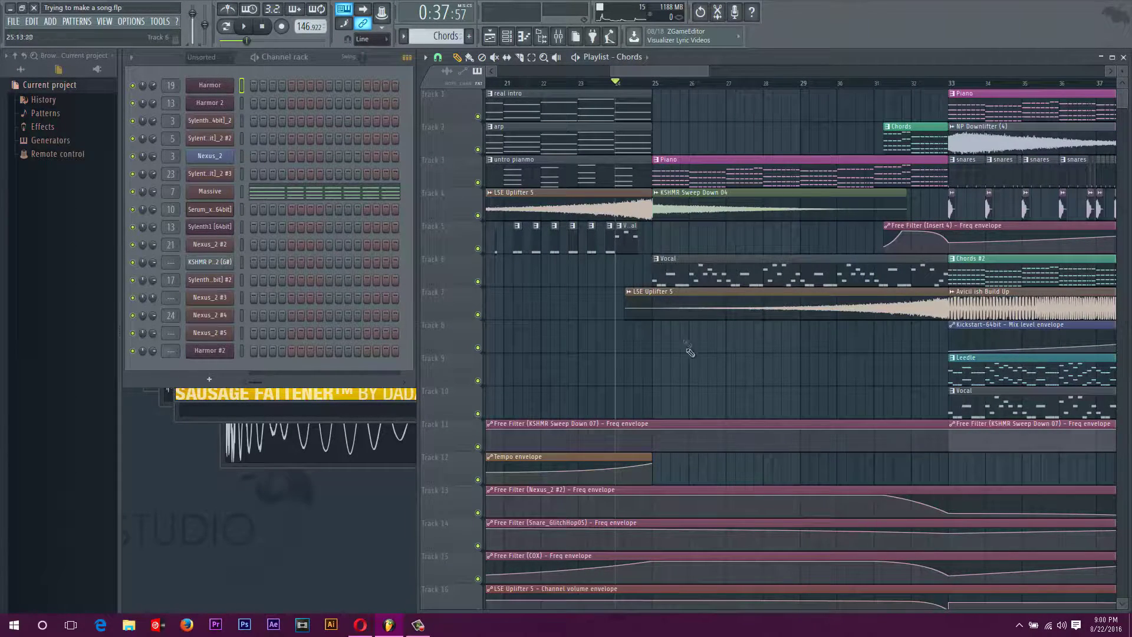
pyautogui.moveTo(657, 71)
pyautogui.mouseDown()
pyautogui.moveTo(730, 84)
pyautogui.moveTo(735, 72)
pyautogui.moveTo(867, 71)
pyautogui.moveTo(651, 77)
pyautogui.moveTo(660, 80)
pyautogui.mouseUp()
pyautogui.scroll(-4, 727, 72)
pyautogui.scroll(-4, 688, 190)
pyautogui.press('space')
pyautogui.scroll(2, 681, 147)
pyautogui.scroll(-1, 661, 81)
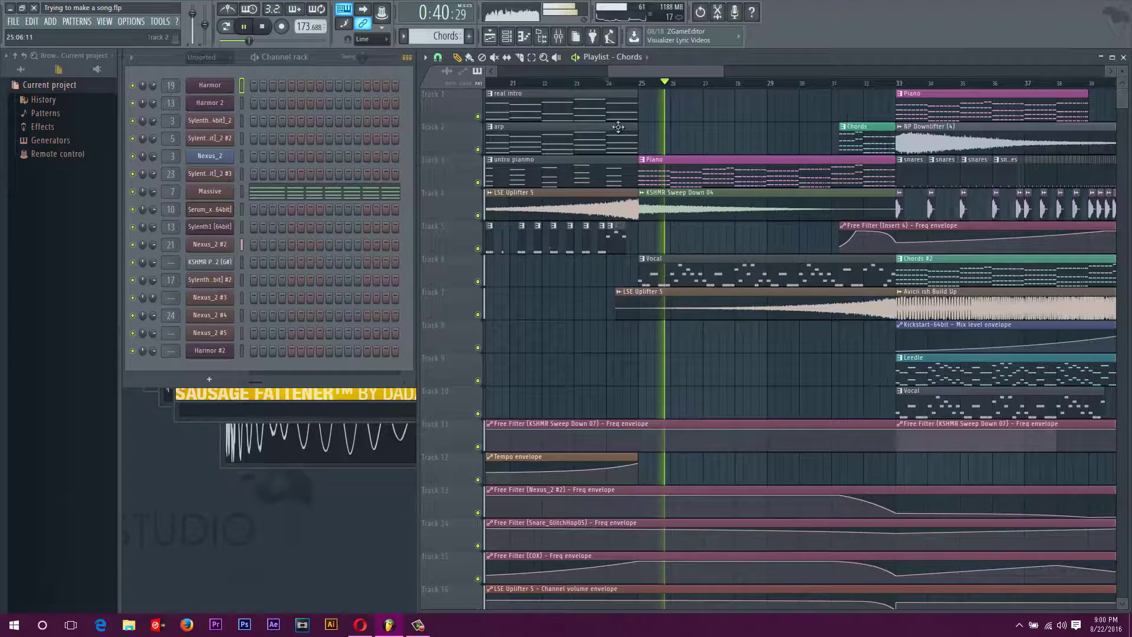
pyautogui.press('space')
# Extend the track 5 Vocal clip at bar 24 up to bar 25 and audition it from midway through bar 23
pyautogui.scroll(2, 633, 135)
pyautogui.moveTo(573, 84); pyautogui.dragTo(540, 103)
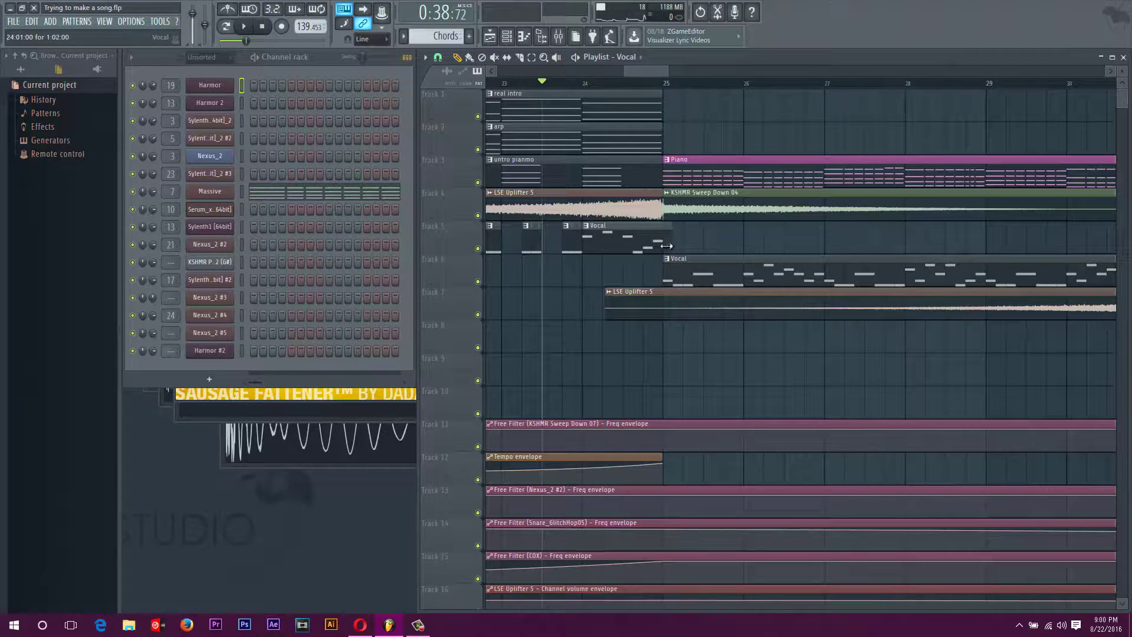
pyautogui.press('space')
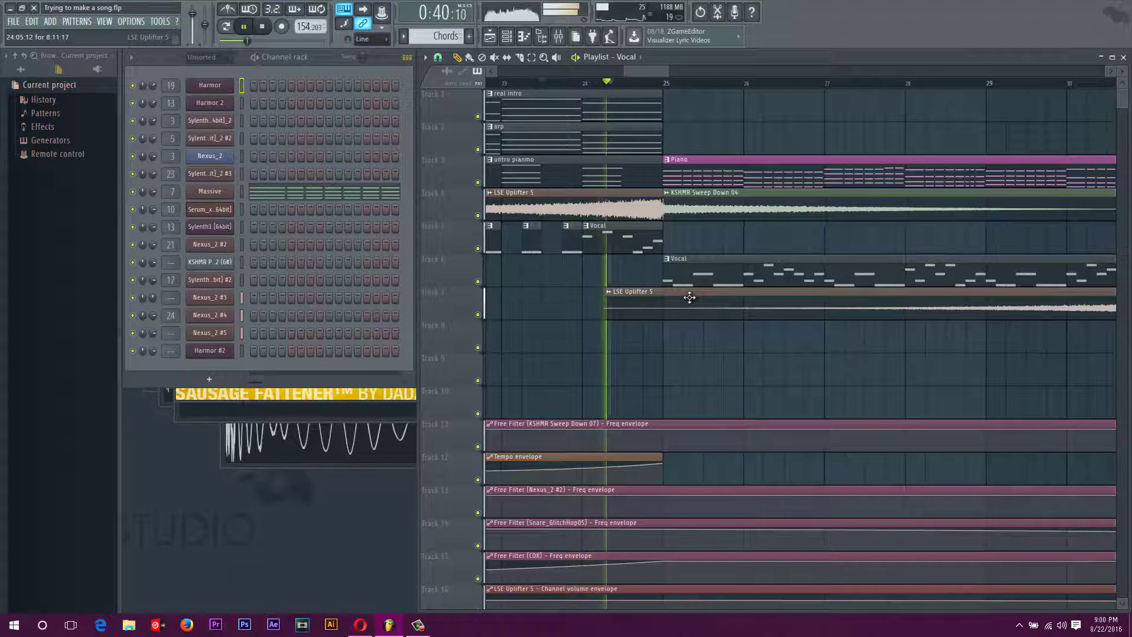
pyautogui.press('space')
# Shorten the Vocal clip at bar 24 on track 5 to 0:06:00 and play the transition into bar 25
pyautogui.moveTo(662, 241); pyautogui.dragTo(608, 241)
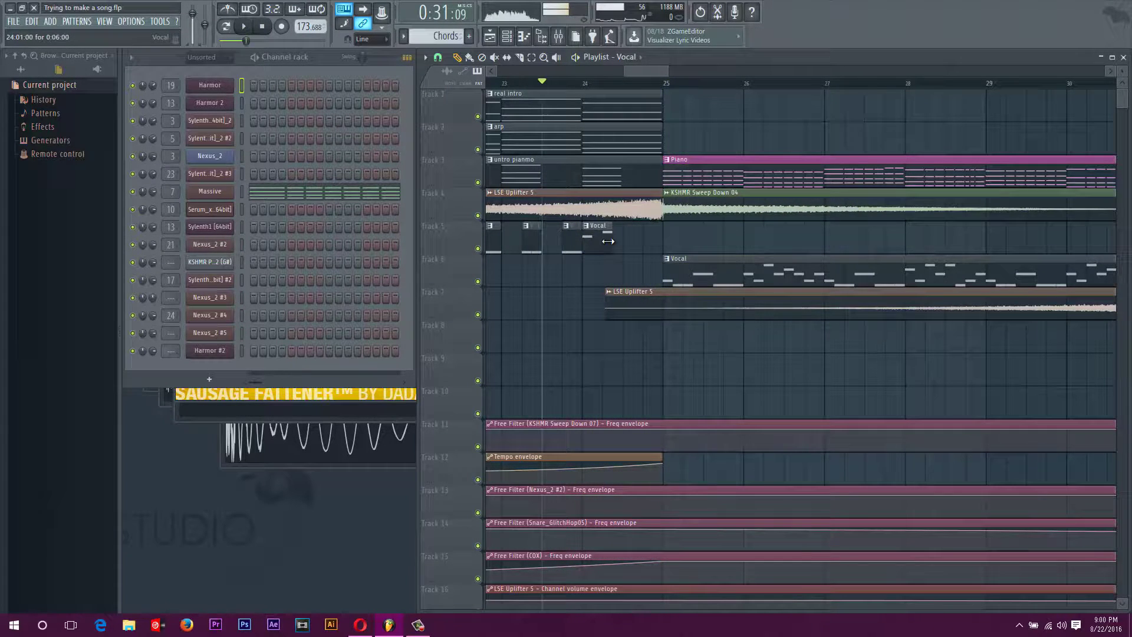
pyautogui.press('space')
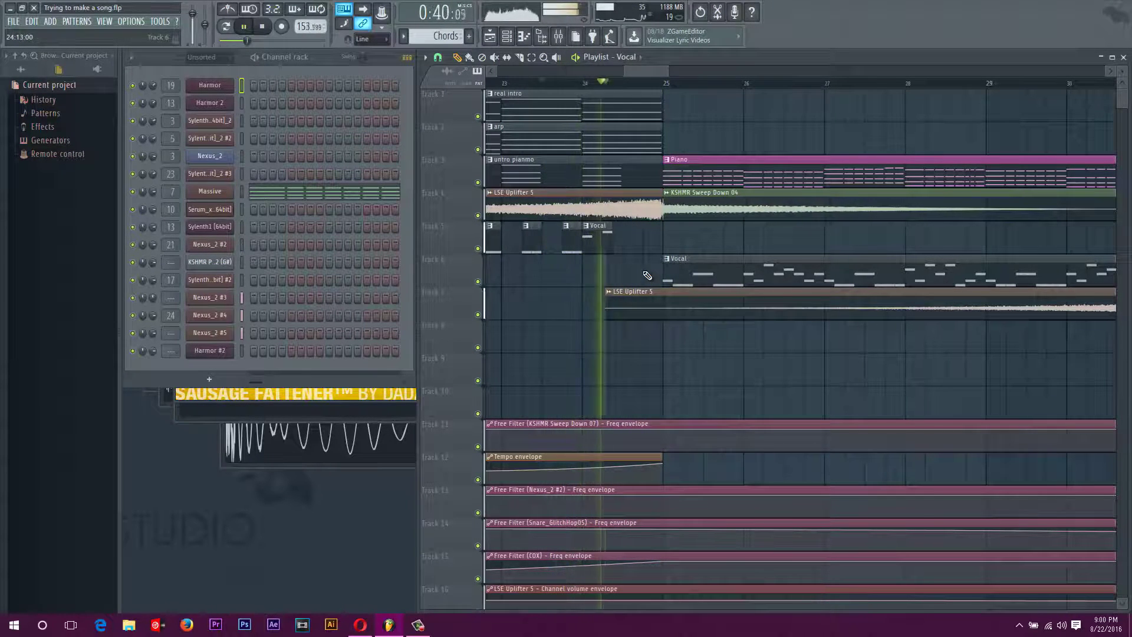
pyautogui.scroll(-2, 616, 252)
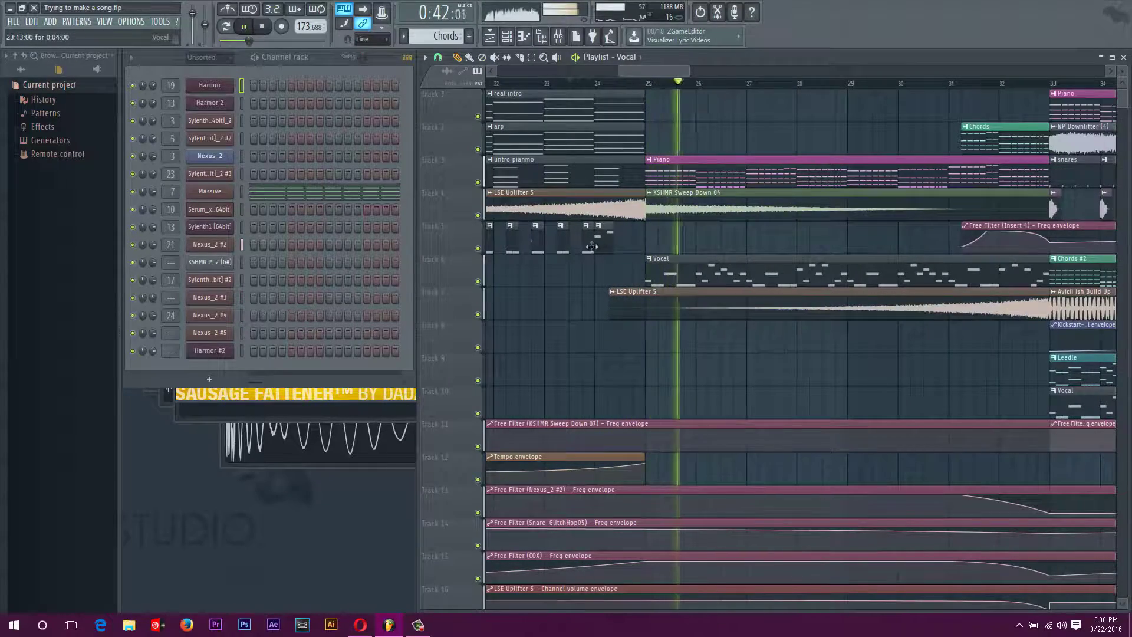
pyautogui.scroll(3, 584, 250)
pyautogui.press('space')
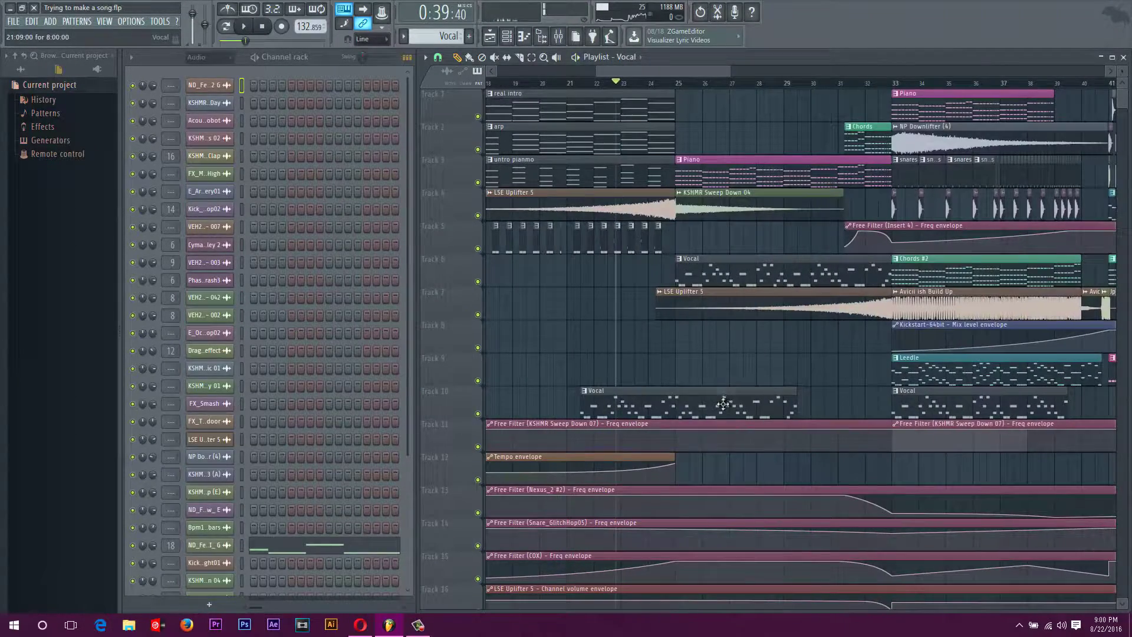
# Move the full Vocal clip to bar 17 on track 8, trim its start and place the remainder on track 5 before bar 25
pyautogui.moveTo(610, 393); pyautogui.dragTo(606, 328)
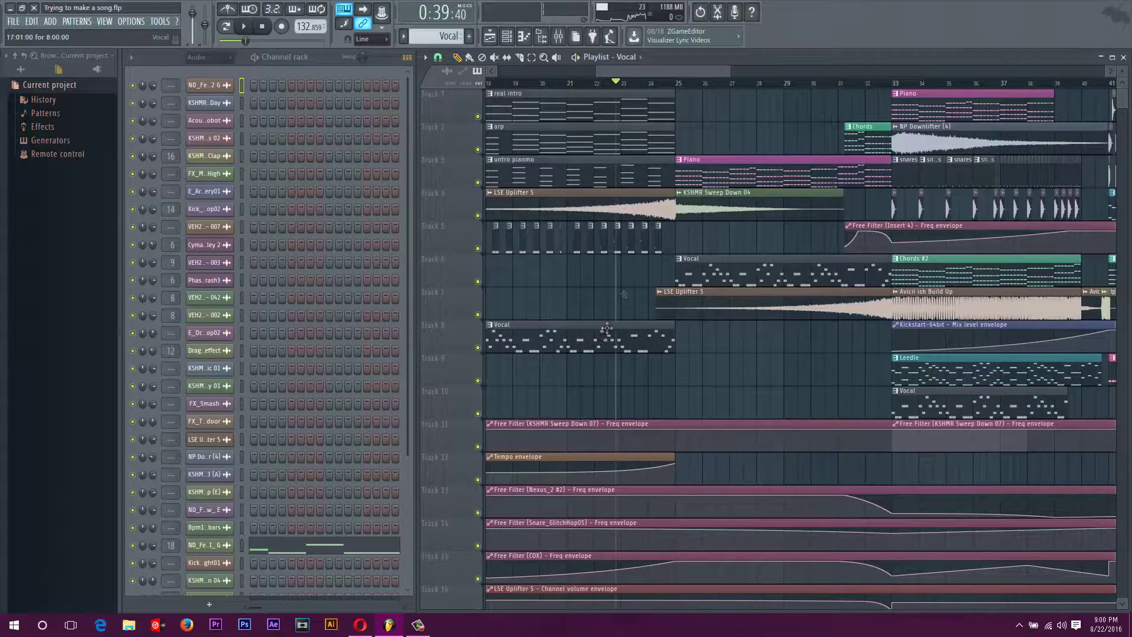
pyautogui.moveTo(625, 72); pyautogui.dragTo(620, 72)
pyautogui.hscroll(-3, 628, 88)
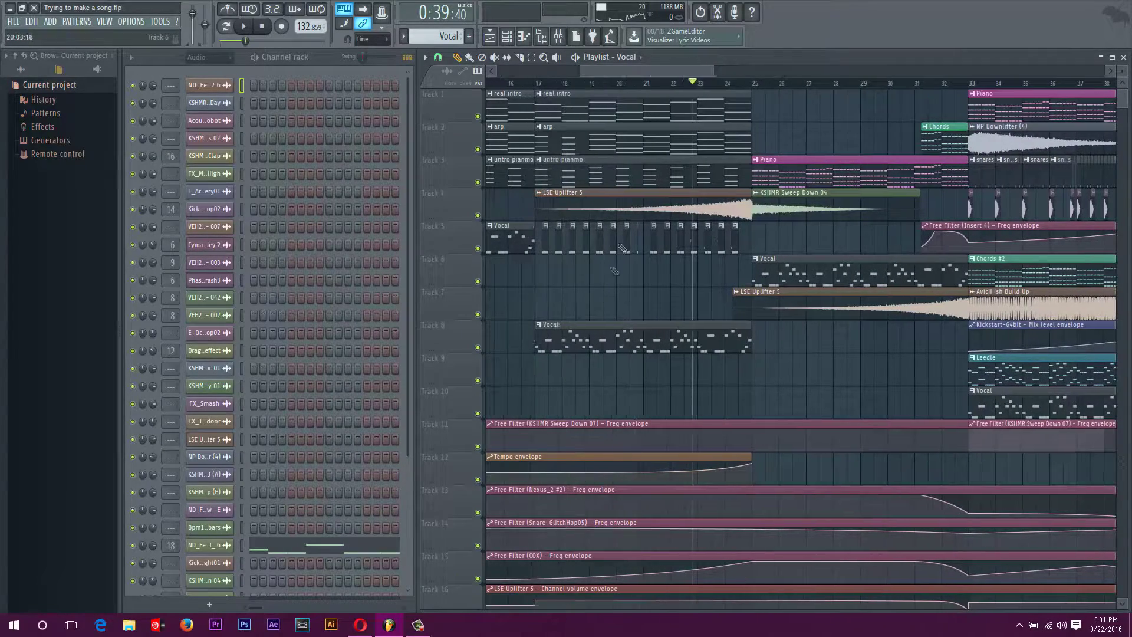
pyautogui.moveTo(533, 348); pyautogui.dragTo(722, 361)
pyautogui.scroll(5, 728, 367)
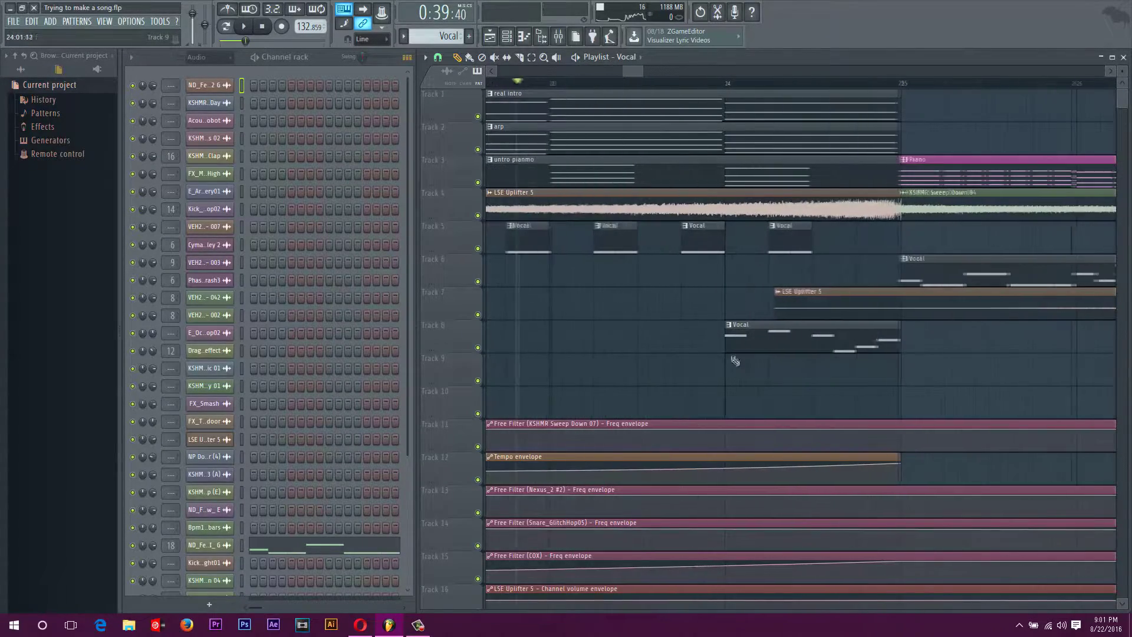
pyautogui.moveTo(762, 325); pyautogui.dragTo(848, 225)
# Play the vocal fill into bar 25, stop, and delete the last two Vocal clips before bar 25 on track 5
pyautogui.press('space')
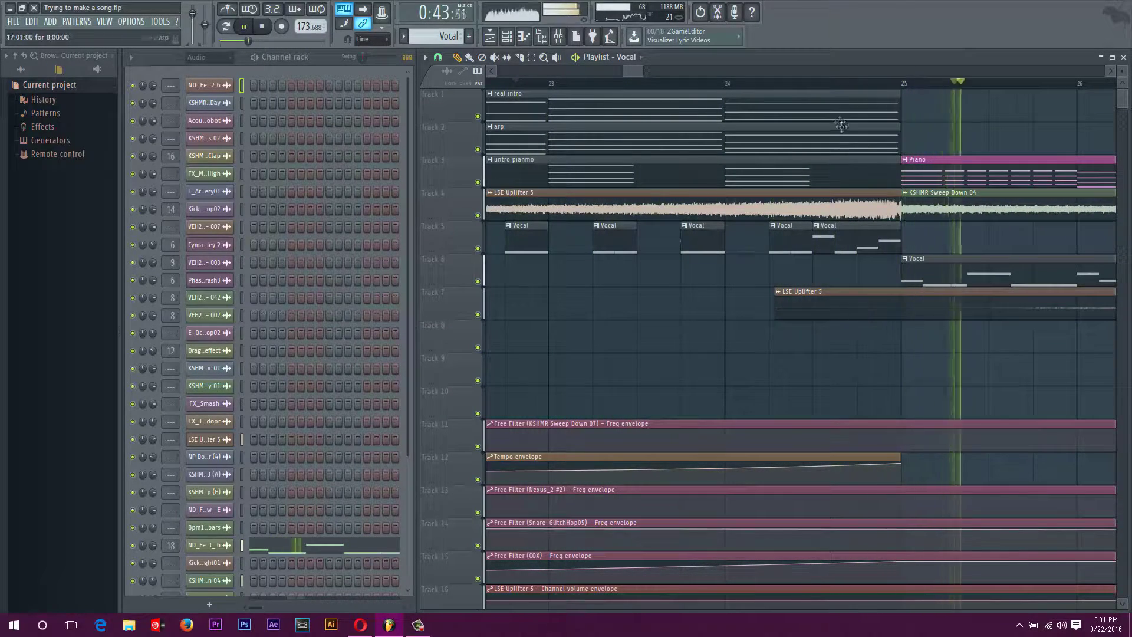
pyautogui.press('space')
pyautogui.scroll(-3, 839, 118)
pyautogui.rightClick(859, 248)
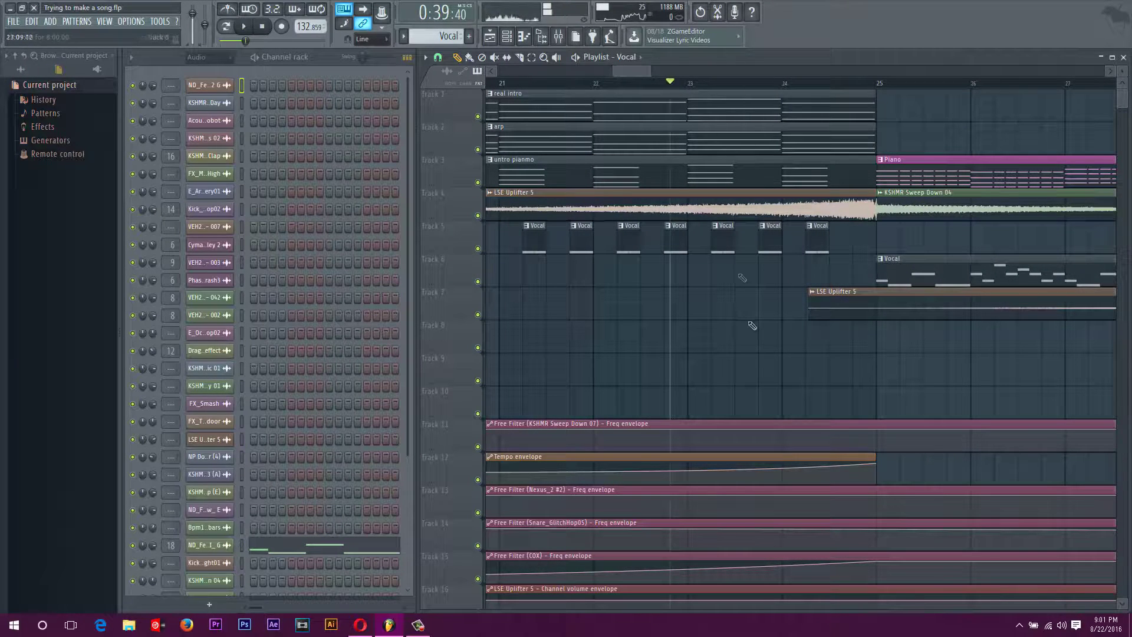
pyautogui.rightClick(817, 242)
# Add a Vocal clip on track 8, trim it to its last bar and move it onto track 5 at bar 24
pyautogui.click(654, 342)
pyautogui.scroll(-3, 735, 352)
pyautogui.moveTo(804, 352); pyautogui.dragTo(682, 234)
pyautogui.scroll(-3, 575, 344)
pyautogui.scroll(5, 672, 347)
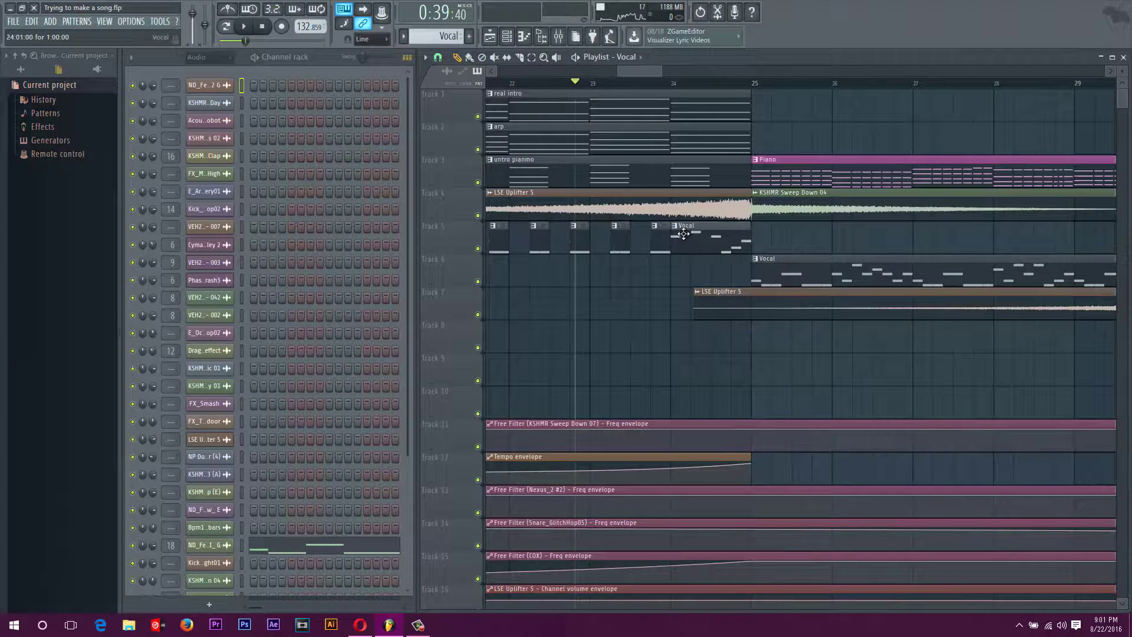
pyautogui.scroll(2, 711, 244)
# Show the mixer, audition the Vocal pattern, select the COX mixer track and stop playback
pyautogui.click(105, 21)
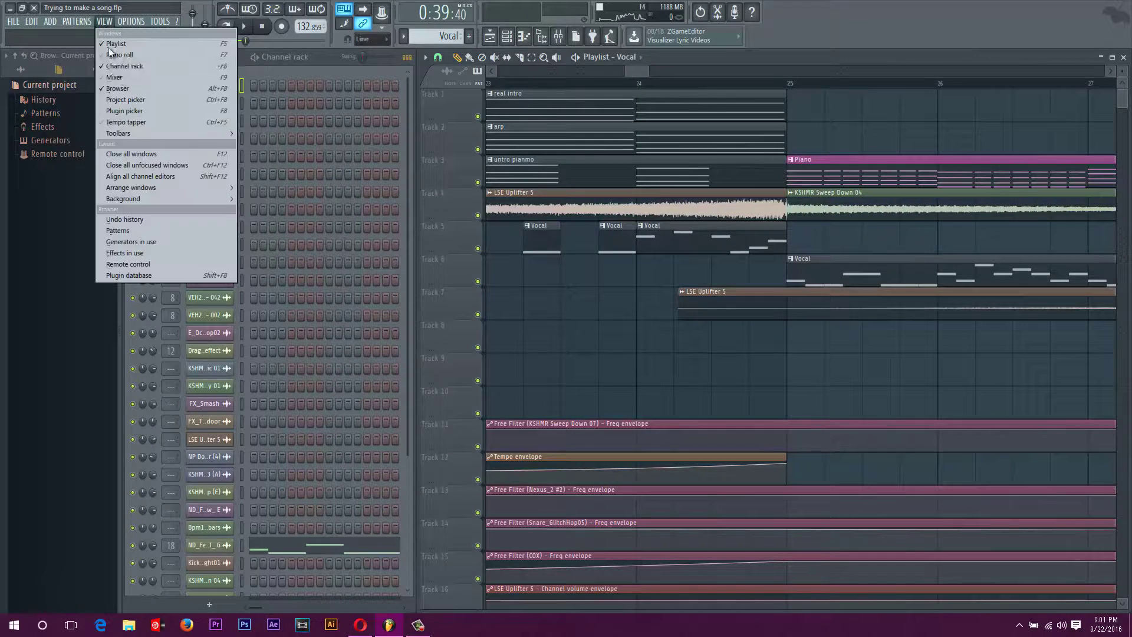
pyautogui.click(124, 66)
pyautogui.press('space')
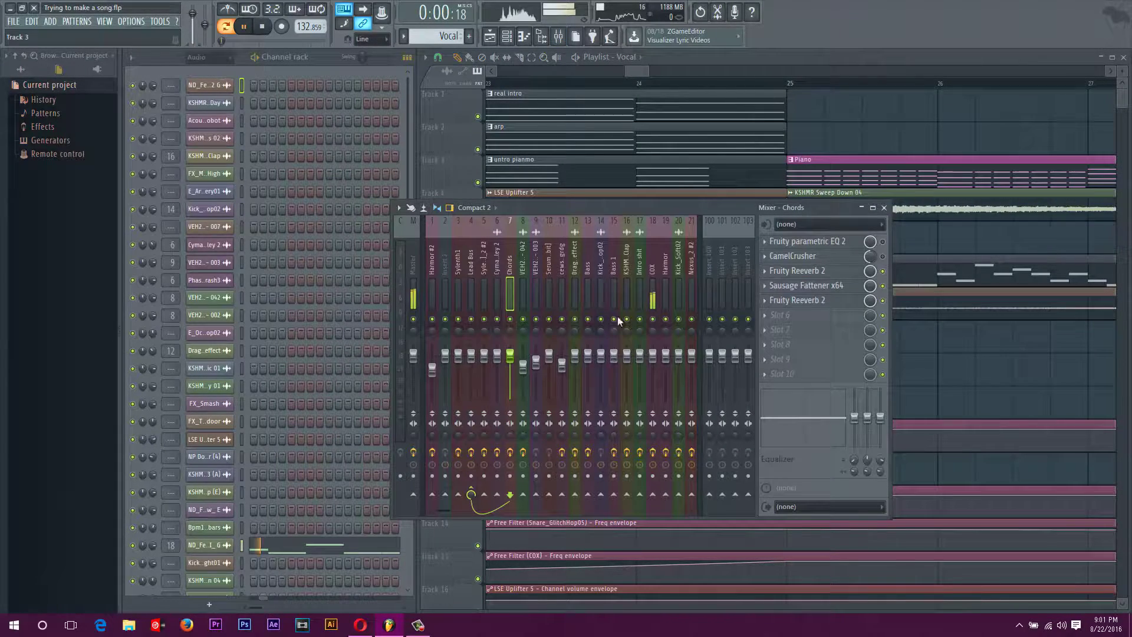
pyautogui.click(654, 273)
pyautogui.press('space')
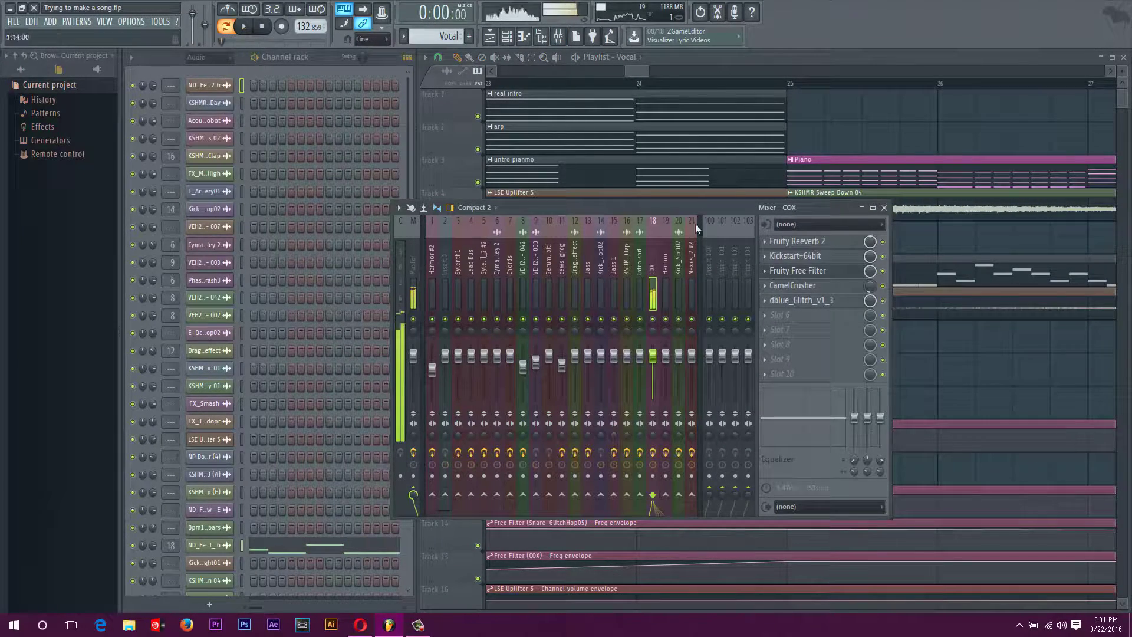
# Inspect the dblue_Glitch_v1_3 effect on the COX mixer track and create an automation clip for its mix level
pyautogui.click(801, 301)
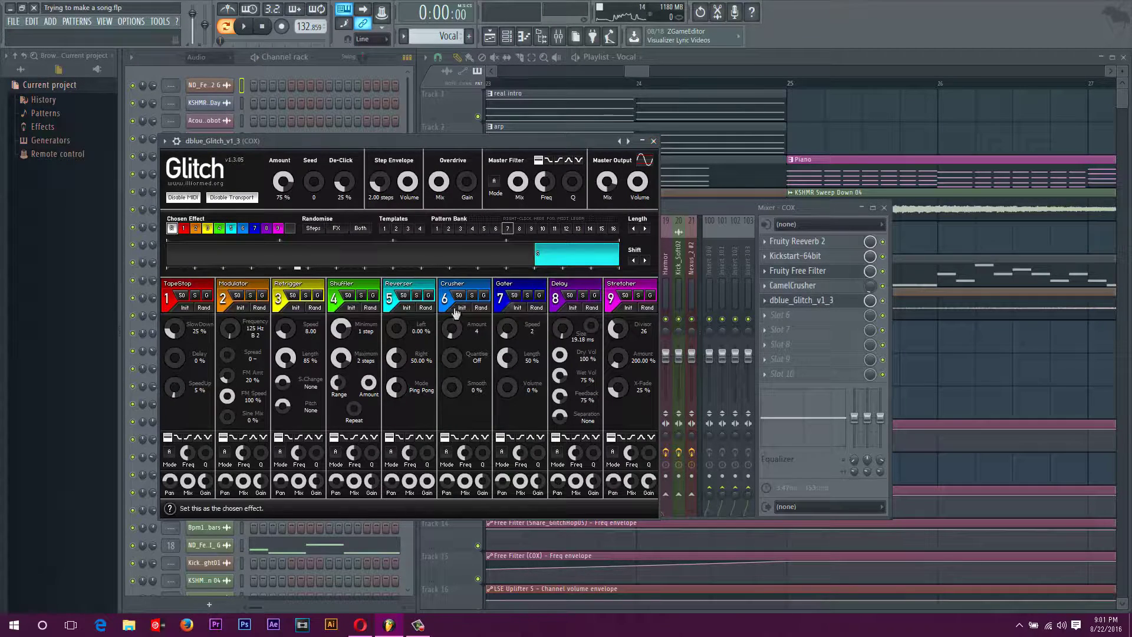
pyautogui.click(653, 141)
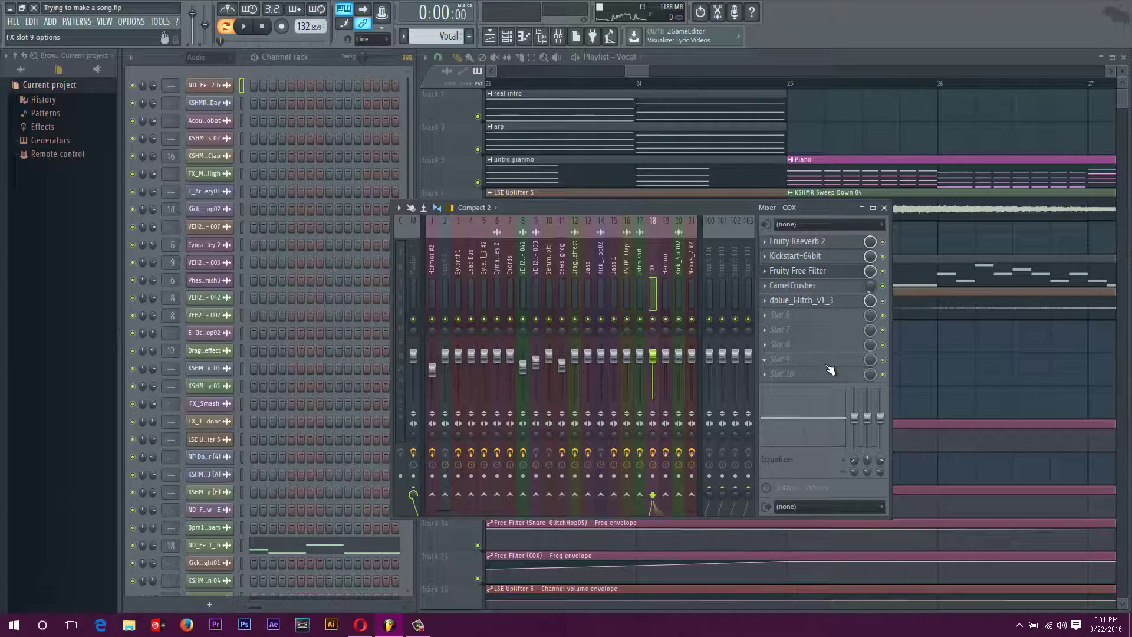
pyautogui.rightClick(870, 303)
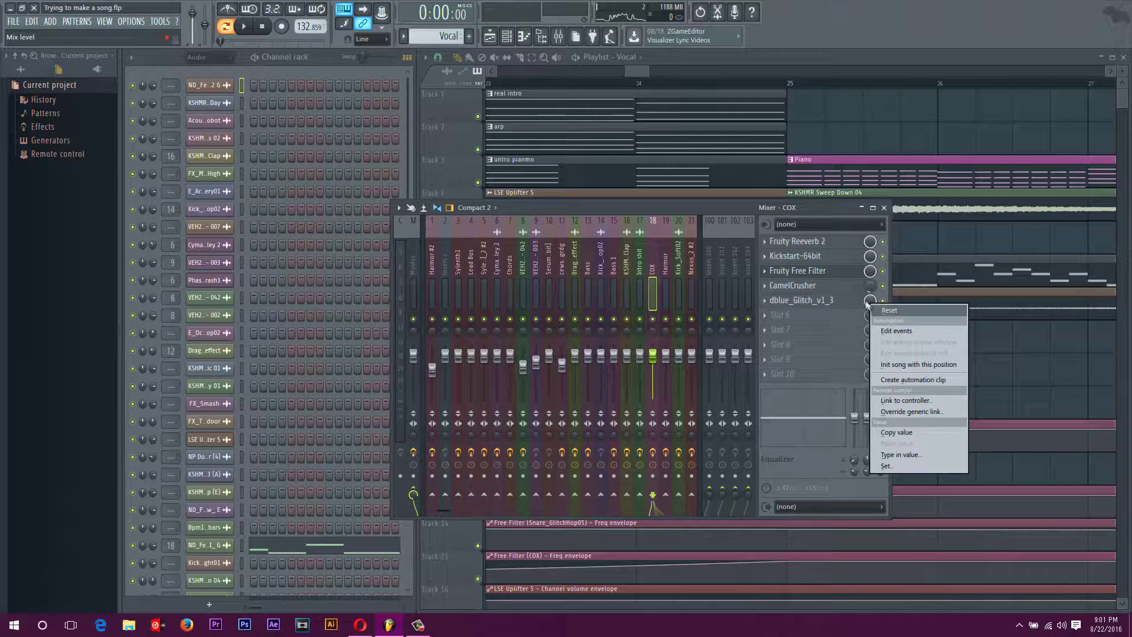
pyautogui.click(912, 379)
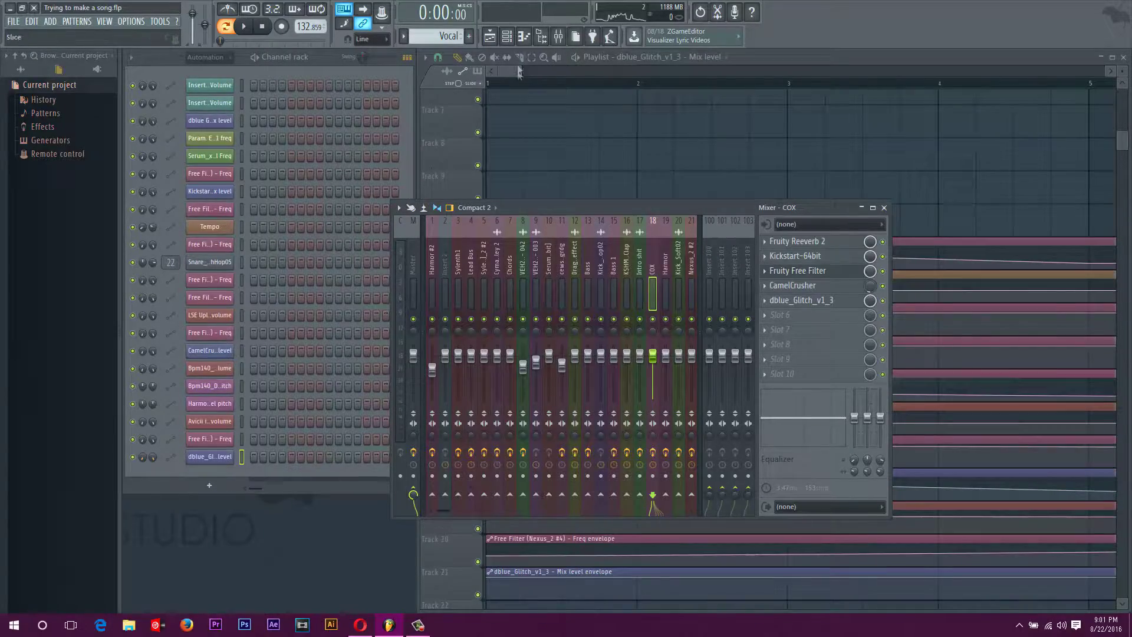
# Check the dblue_Glitch_v1_3 mix level envelope on track 21 and set the song position to bar 25
pyautogui.scroll(-4, 571, 400)
pyautogui.scroll(-3, 760, 377)
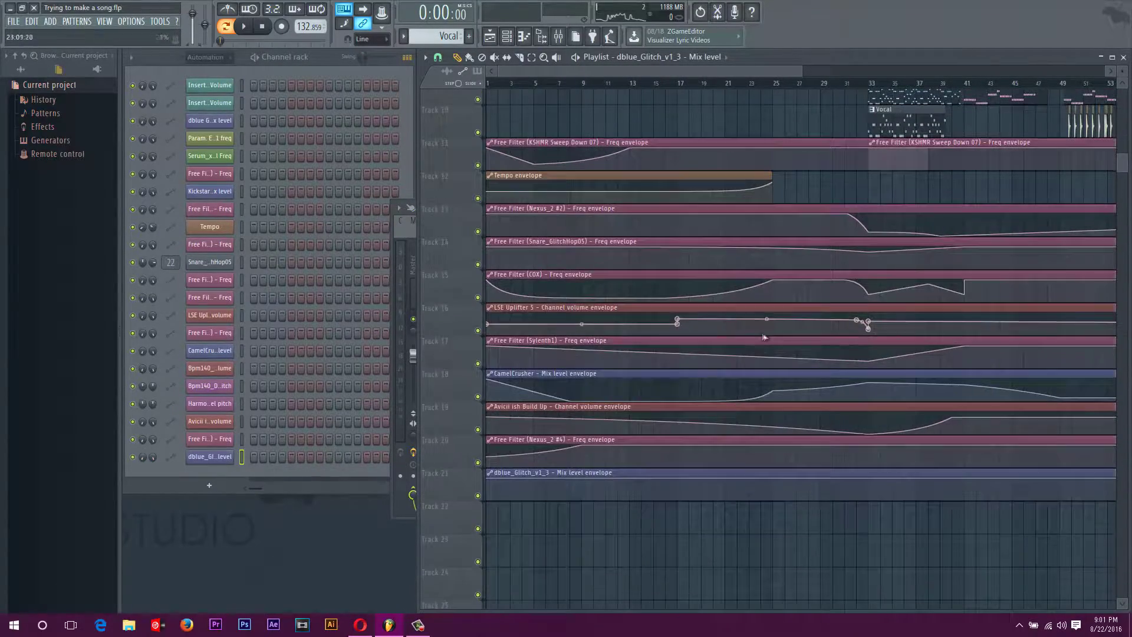
pyautogui.scroll(9, 731, 265)
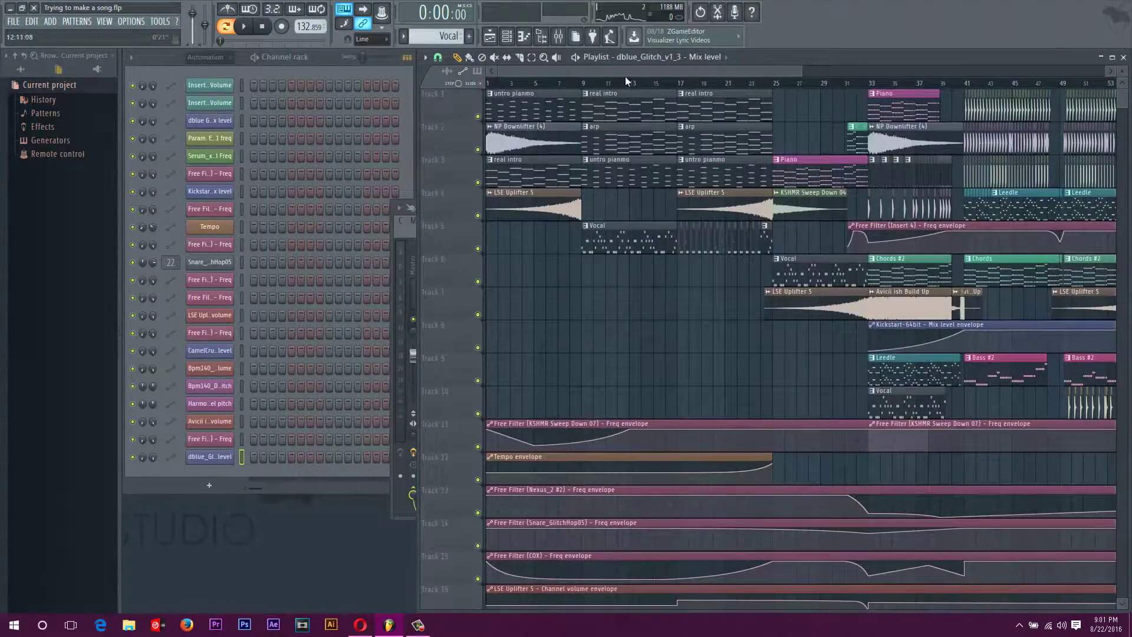
pyautogui.keyDown('ctrl'); pyautogui.scroll(5, 729, 107); pyautogui.keyUp('ctrl')
pyautogui.click(718, 84)
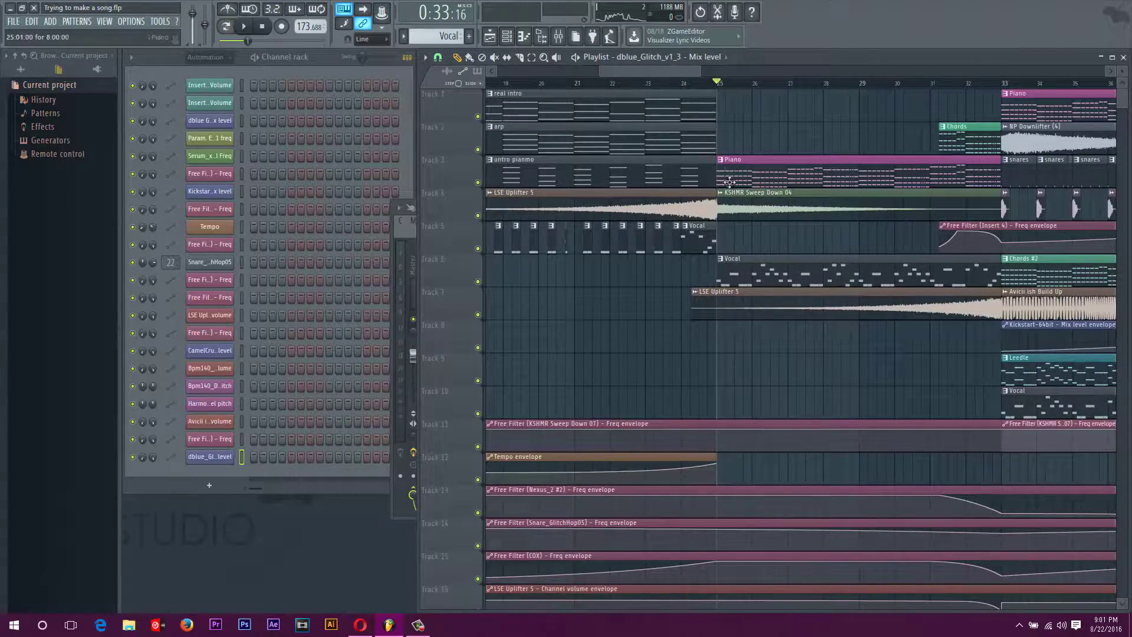
# Drop the dblue_Glitch_v1_3 mix level envelope on track 21 to its minimum from bar 24 and raise it back up at bar 25
pyautogui.scroll(-14, 733, 260)
pyautogui.keyDown('ctrl'); pyautogui.scroll(3, 678, 346); pyautogui.keyUp('ctrl')
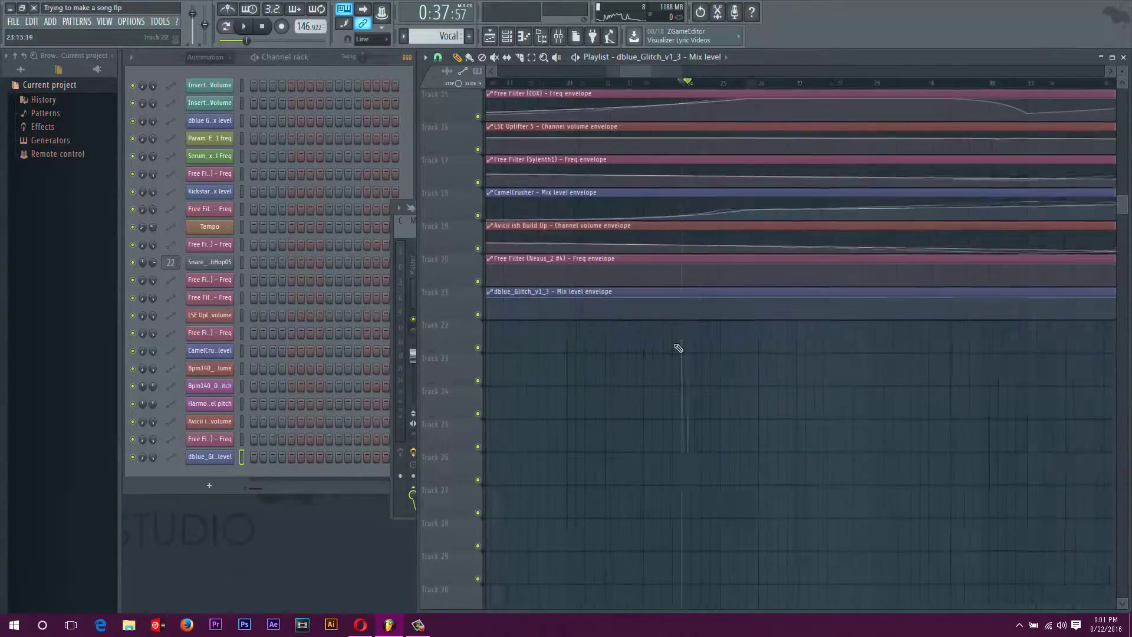
pyautogui.moveTo(702, 297); pyautogui.dragTo(698, 334)
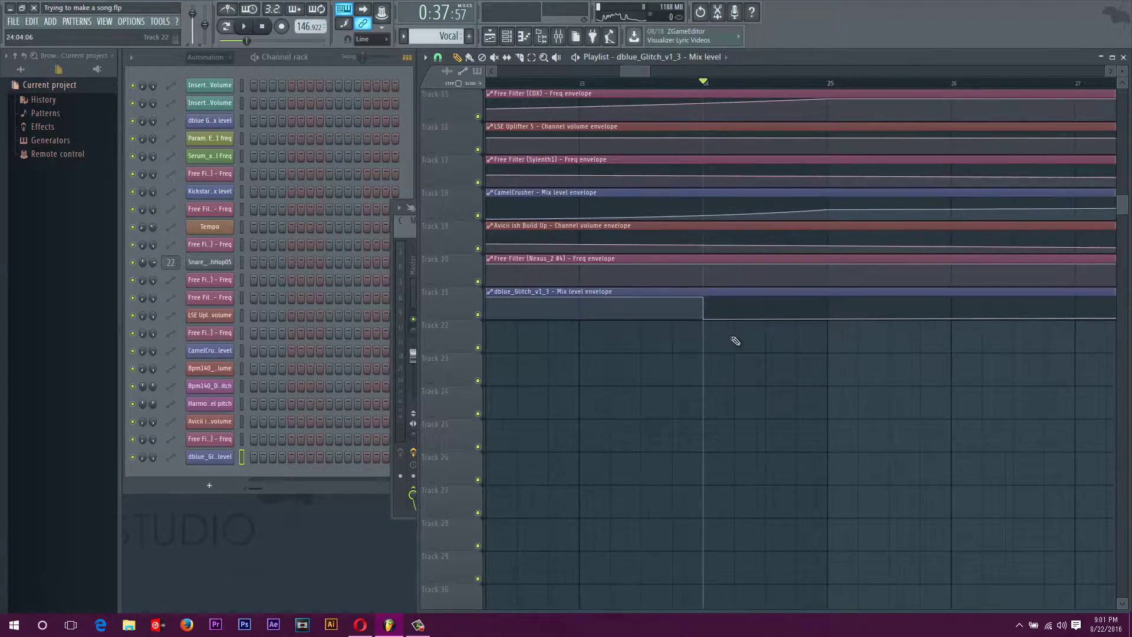
pyautogui.keyDown('ctrl'); pyautogui.scroll(-3, 733, 340); pyautogui.keyUp('ctrl')
pyautogui.scroll(12, 740, 324)
pyautogui.scroll(-12, 773, 273)
pyautogui.moveTo(773, 312); pyautogui.dragTo(770, 283)
# Audition the glitch automation from bar 24 into the Piano section and stop playback
pyautogui.scroll(13, 689, 145)
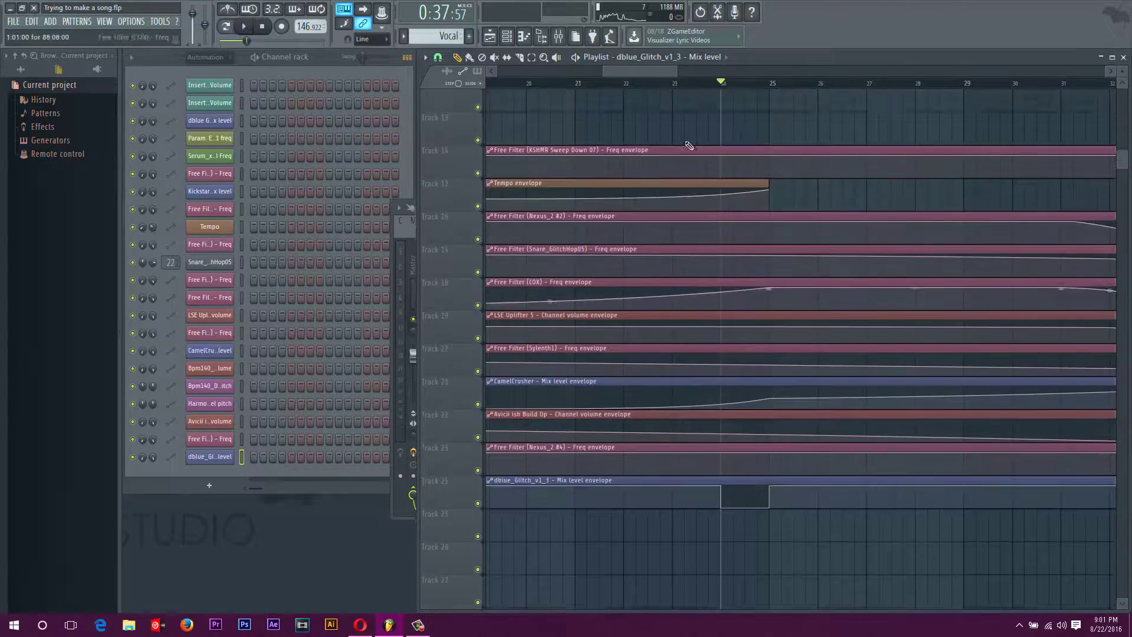
pyautogui.keyDown('ctrl'); pyautogui.scroll(3, 761, 162); pyautogui.keyUp('ctrl')
pyautogui.press('space')
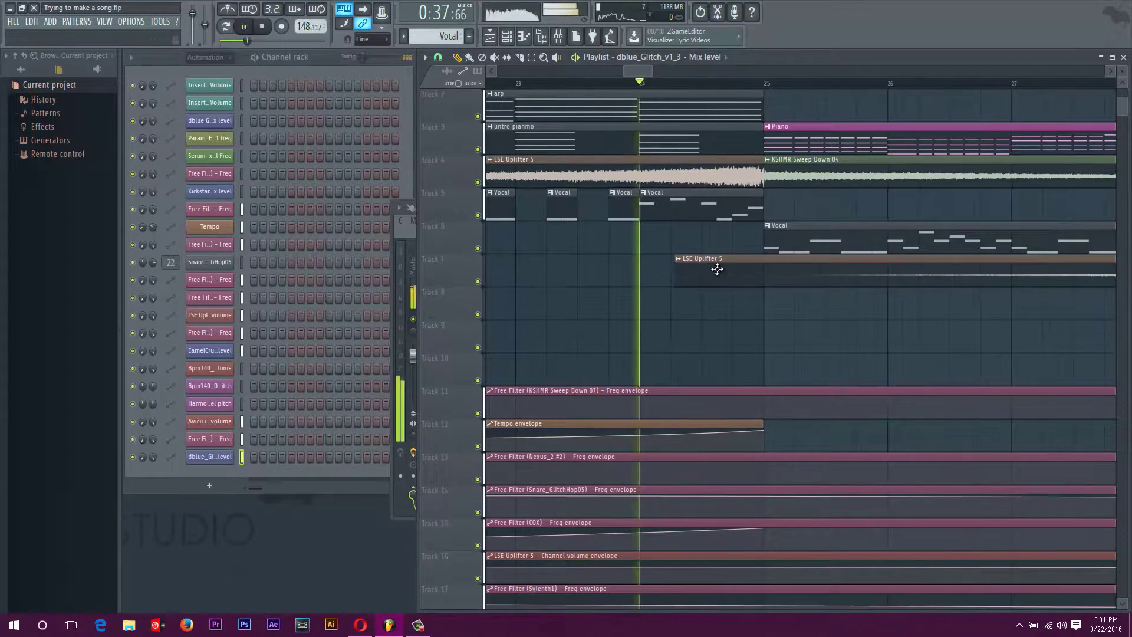
pyautogui.keyDown('ctrl'); pyautogui.scroll(-3, 720, 203); pyautogui.keyUp('ctrl')
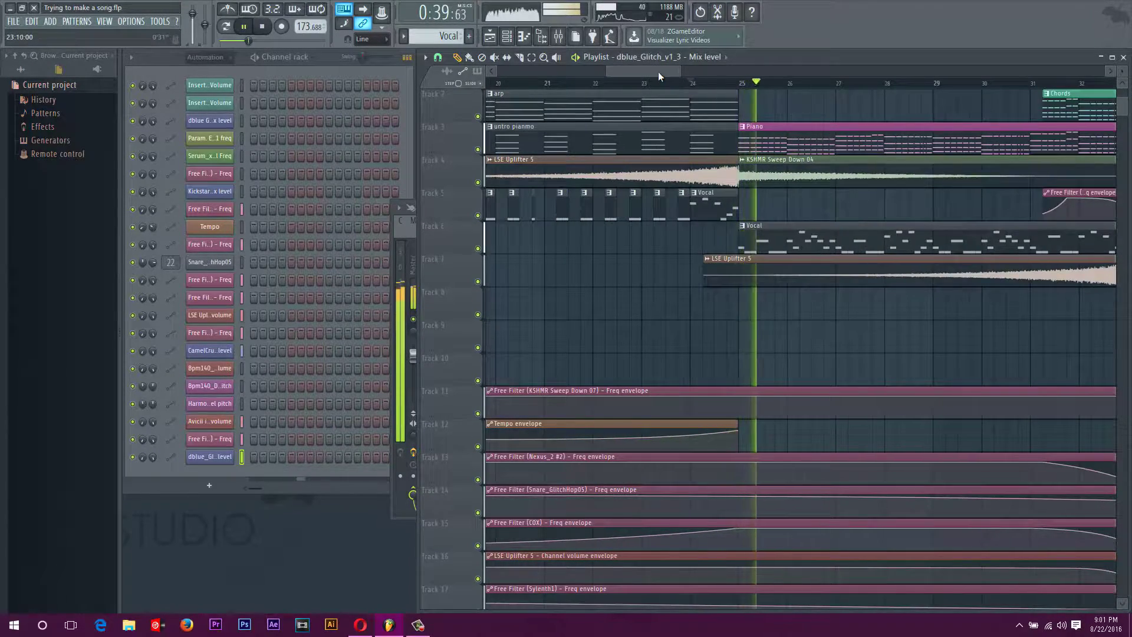
pyautogui.moveTo(662, 72); pyautogui.dragTo(666, 72)
pyautogui.scroll(-1, 709, 247)
pyautogui.scroll(-4, 710, 247)
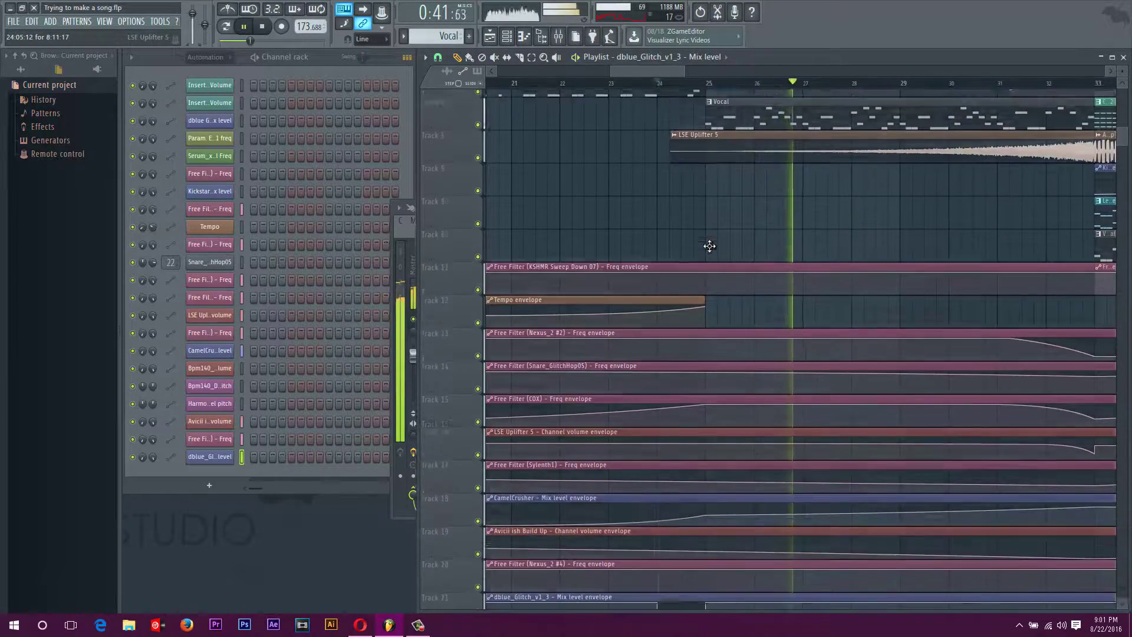
pyautogui.press('space')
# Shape a downward dip between bars 24 and 25 in the Free Filter (COX) Freq envelope on track 15 and audition it
pyautogui.keyDown('ctrl'); pyautogui.scroll(2, 664, 289); pyautogui.keyUp('ctrl')
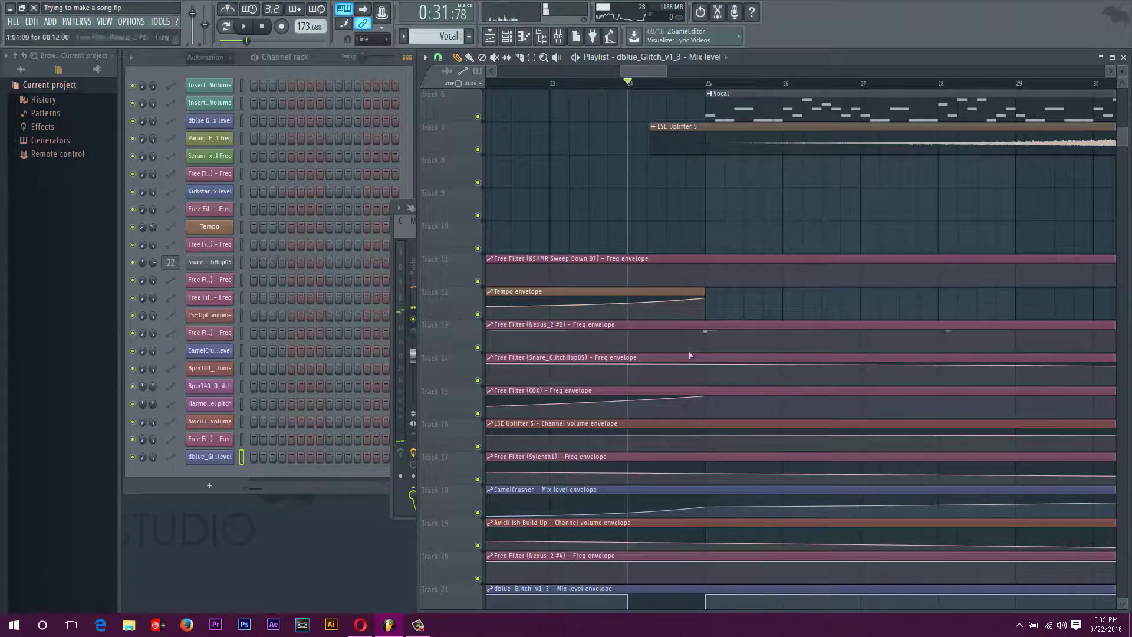
pyautogui.scroll(5, 627, 406)
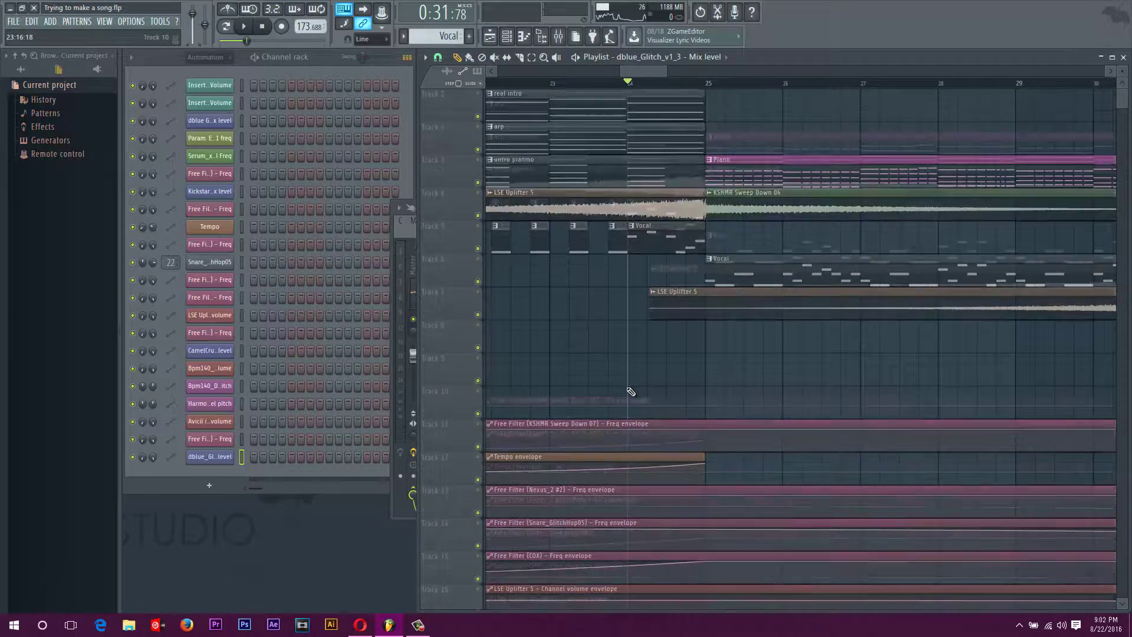
pyautogui.scroll(-4, 629, 393)
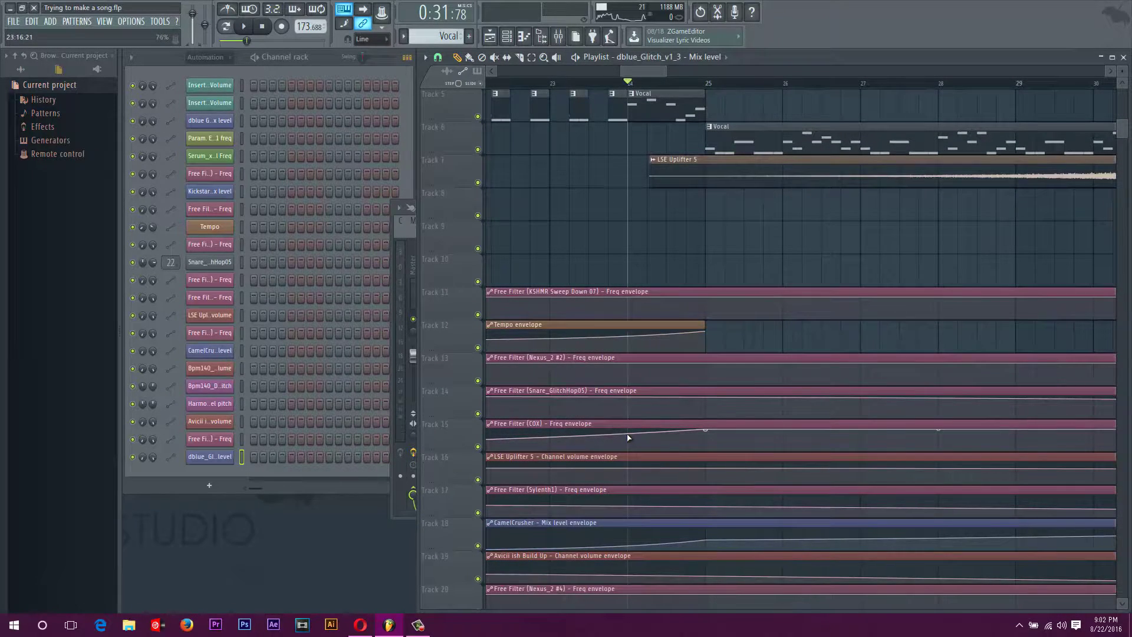
pyautogui.moveTo(711, 434)
pyautogui.mouseDown()
pyautogui.moveTo(714, 449)
pyautogui.moveTo(706, 432)
pyautogui.mouseUp()
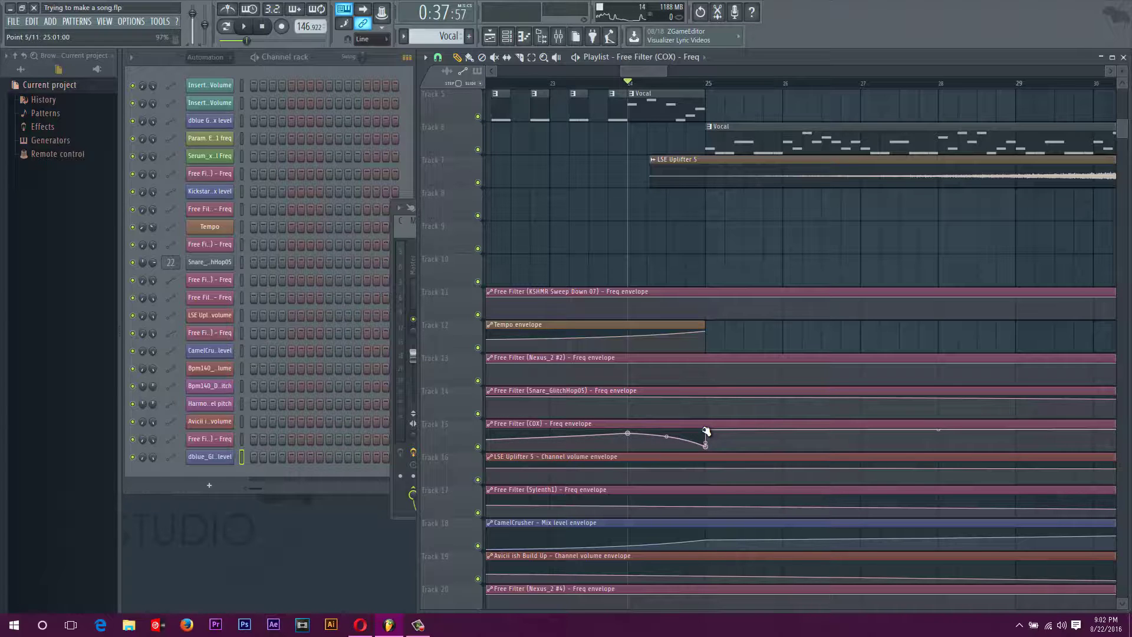
pyautogui.press('space')
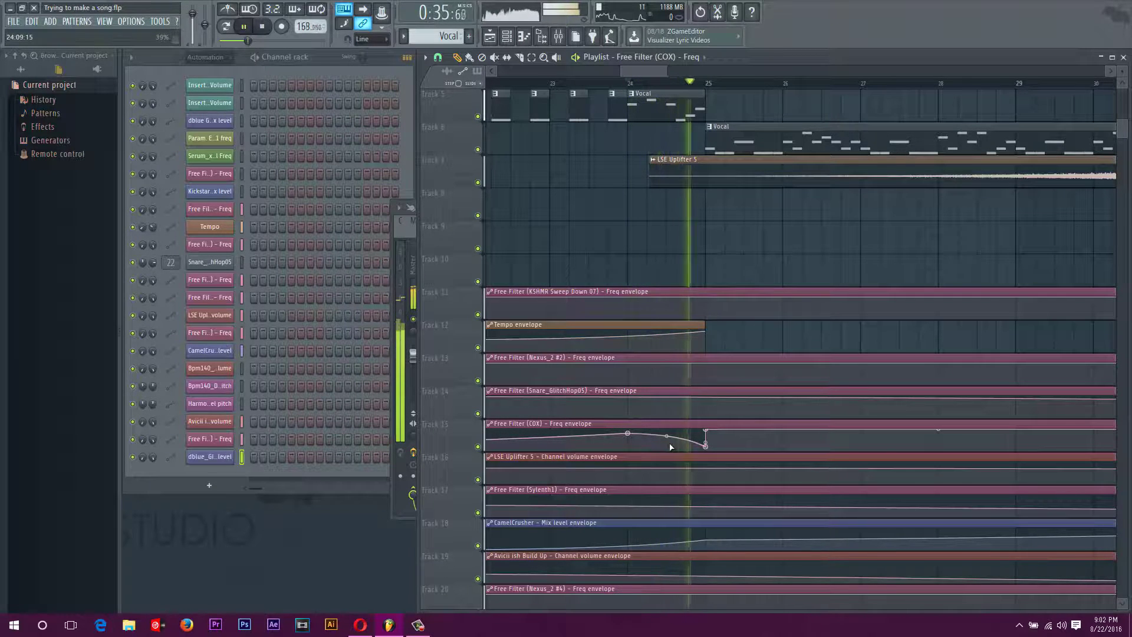
pyautogui.press('space')
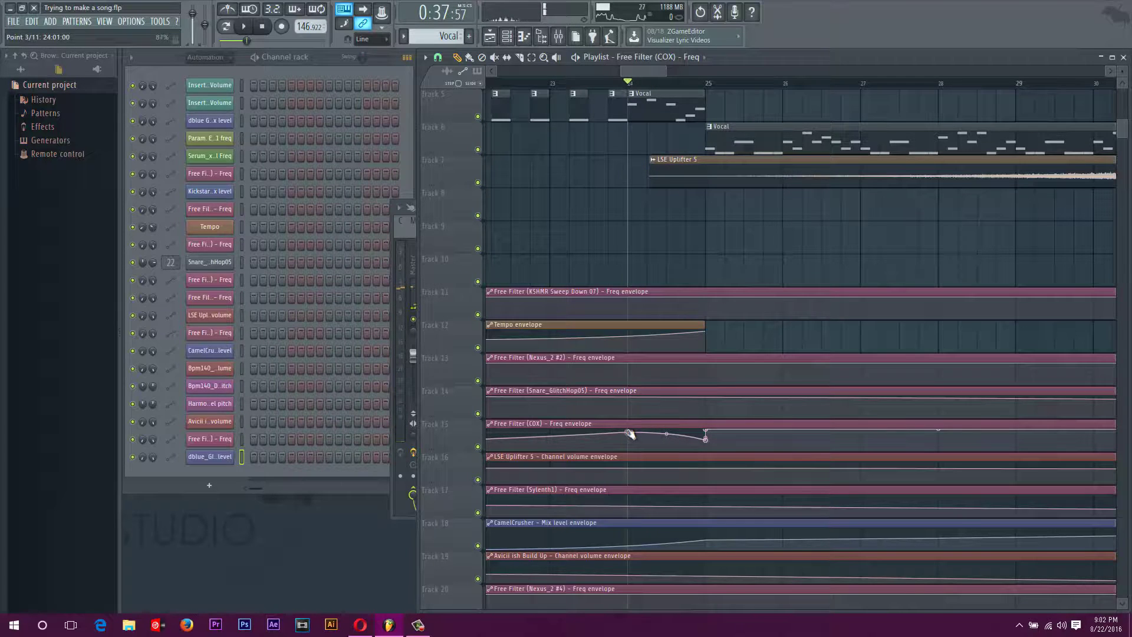
pyautogui.press('space')
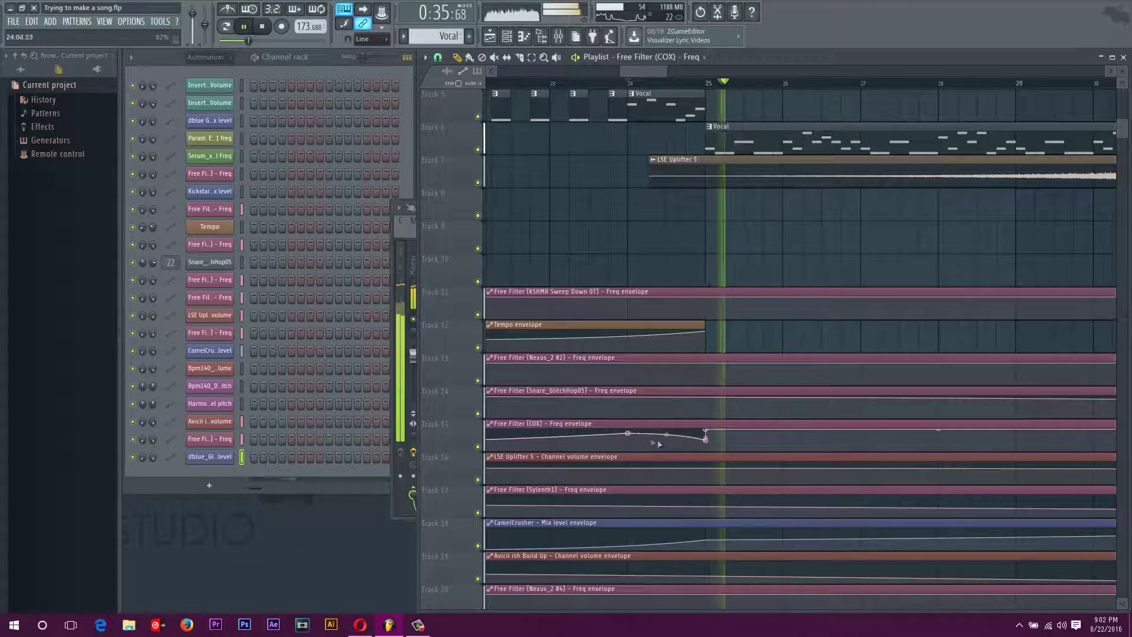
pyautogui.press('space')
# Delete the upper point at bar 25 of the Free Filter (COX) Freq envelope, curve the following rise upward and audition it
pyautogui.rightClick(706, 433)
pyautogui.click(728, 414)
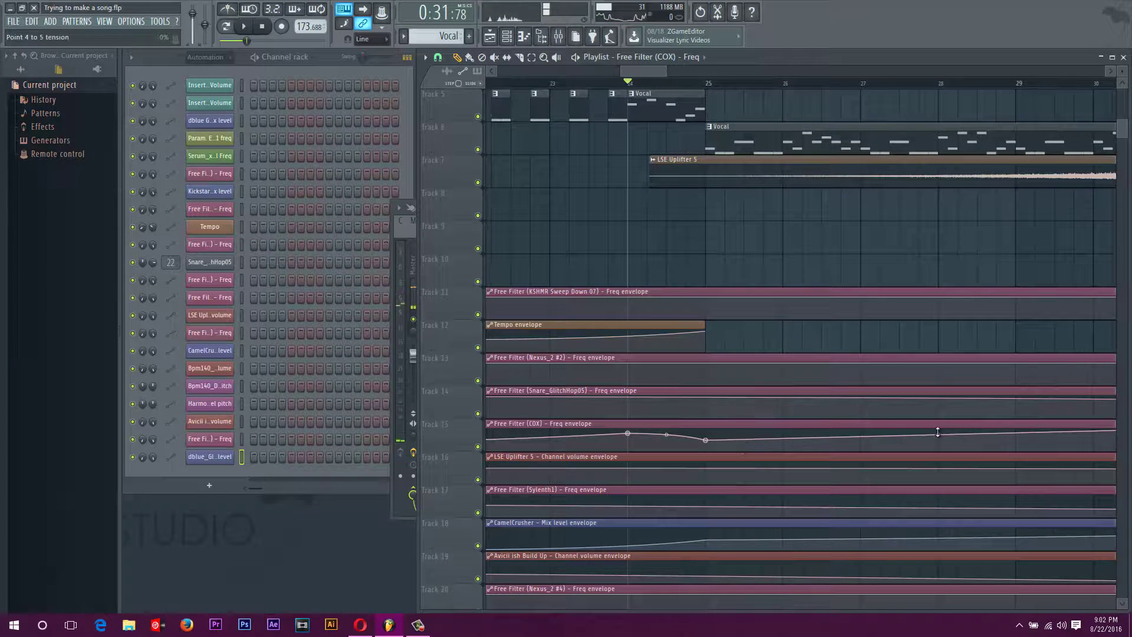
pyautogui.moveTo(937, 426); pyautogui.dragTo(904, 233)
pyautogui.press('space')
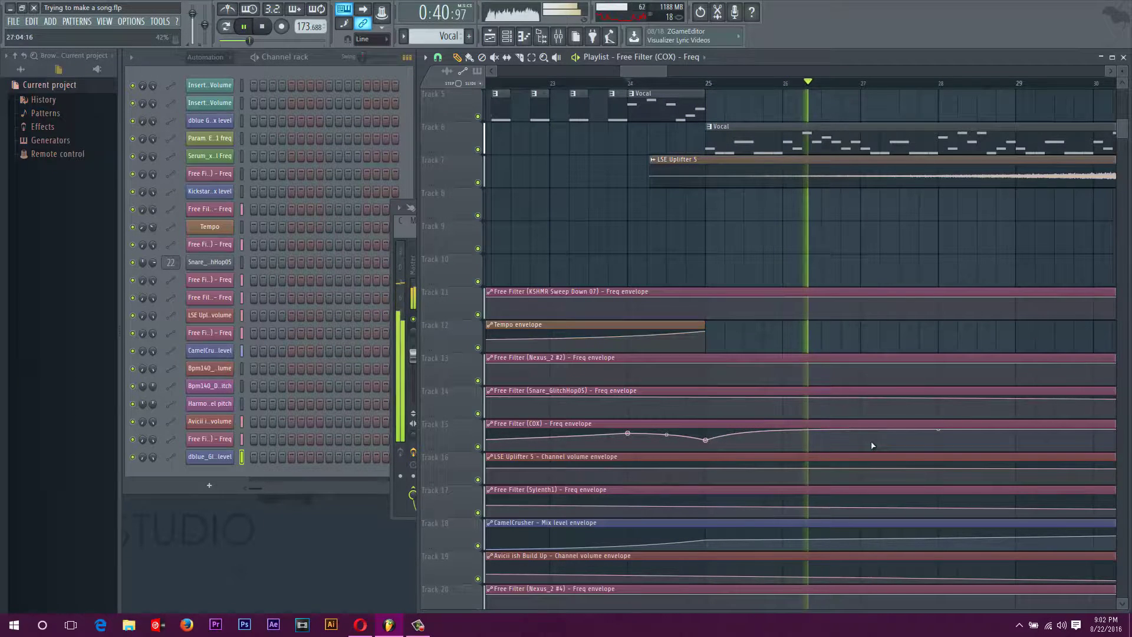
pyautogui.press('space')
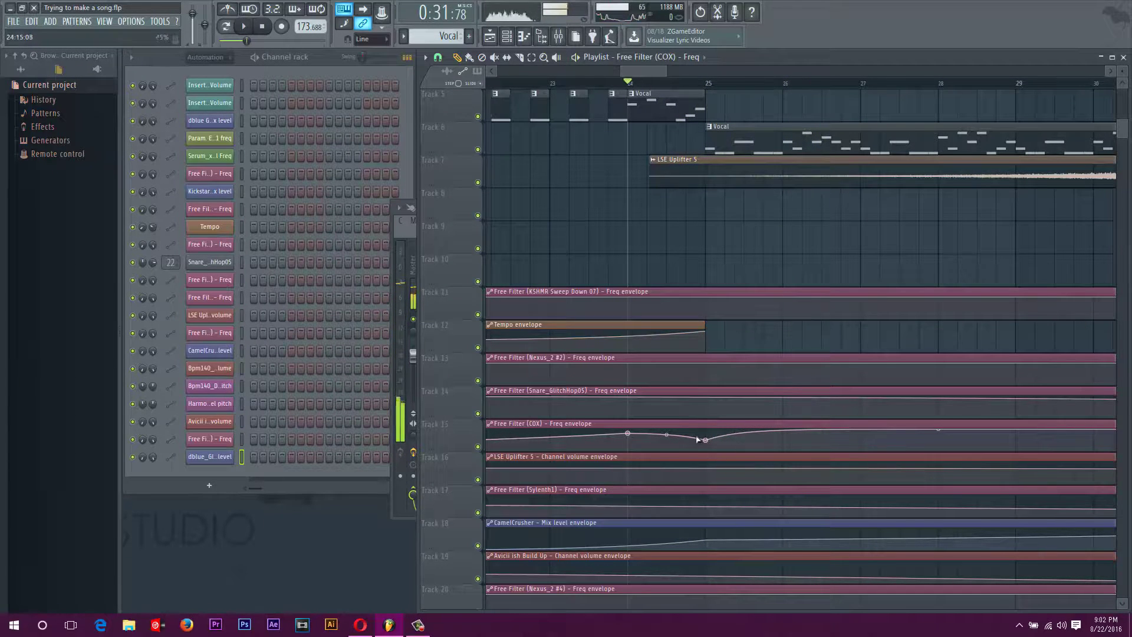
# Play the transition from bar 24 again, stop playback and move the song position back to about bar 22
pyautogui.press('space')
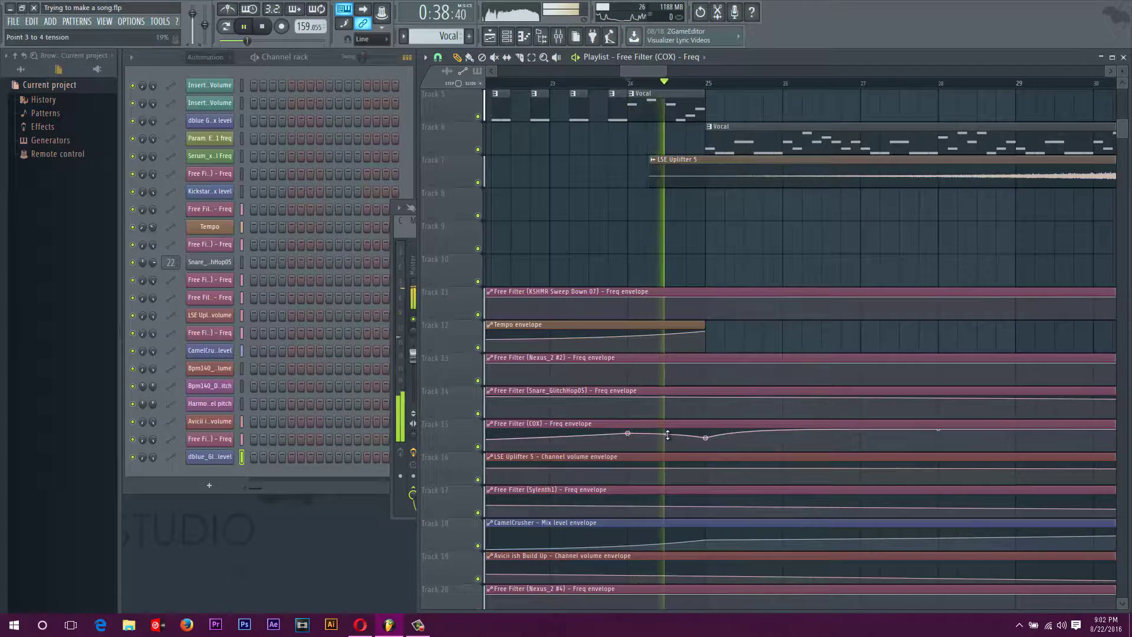
pyautogui.scroll(-5, 781, 408)
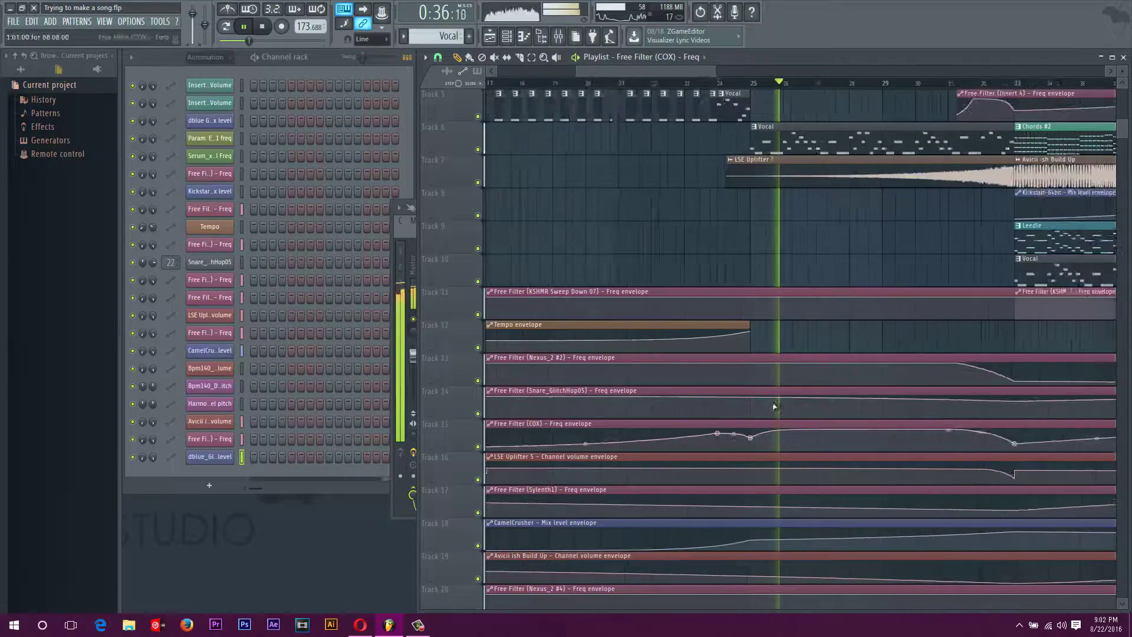
pyautogui.scroll(4, 785, 425)
pyautogui.press('space')
pyautogui.scroll(2, 734, 330)
pyautogui.click(643, 83)
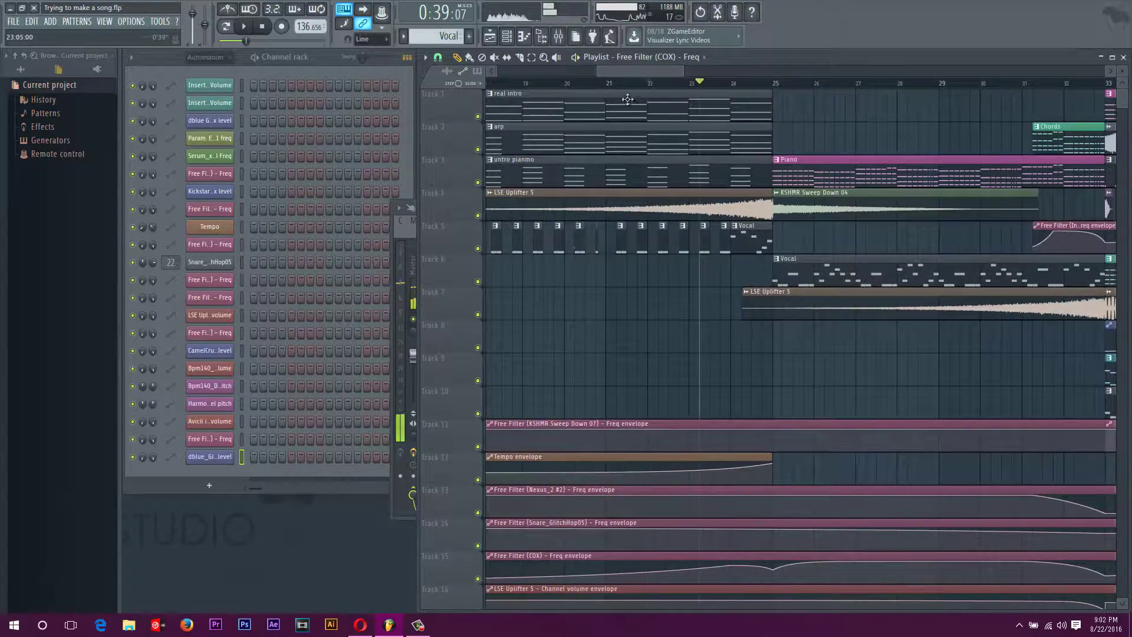
# Add a raised point at bar 26 to the Free Filter (COX) Freq envelope for a quicker recovery and audition from bar 22
pyautogui.scroll(-6, 678, 295)
pyautogui.scroll(4, 708, 353)
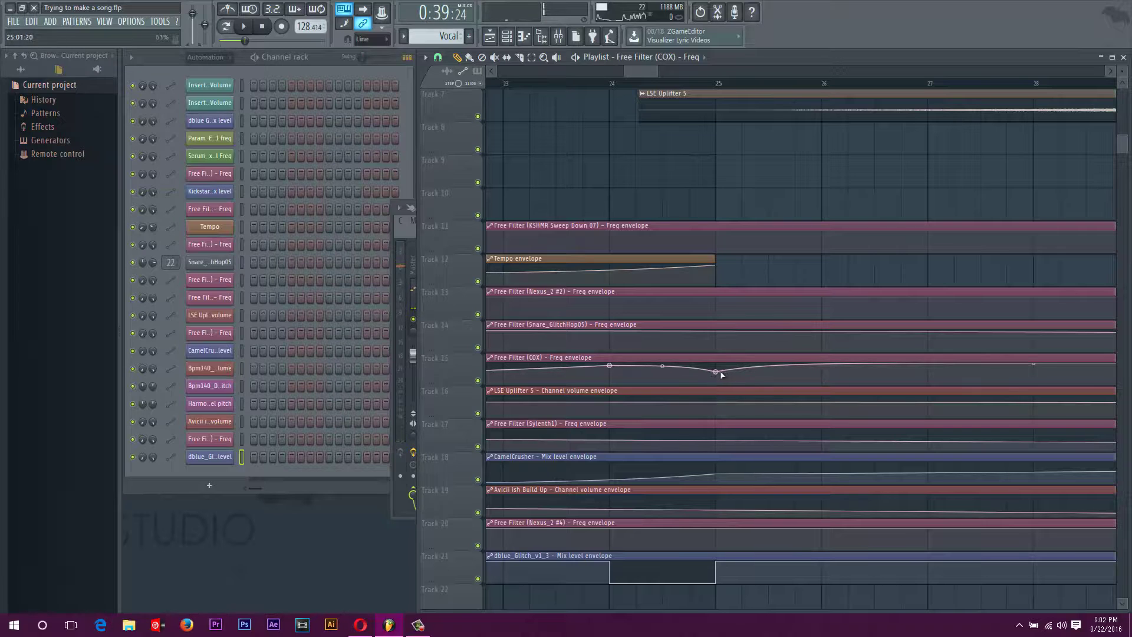
pyautogui.scroll(-2, 806, 382)
pyautogui.scroll(1, 817, 371)
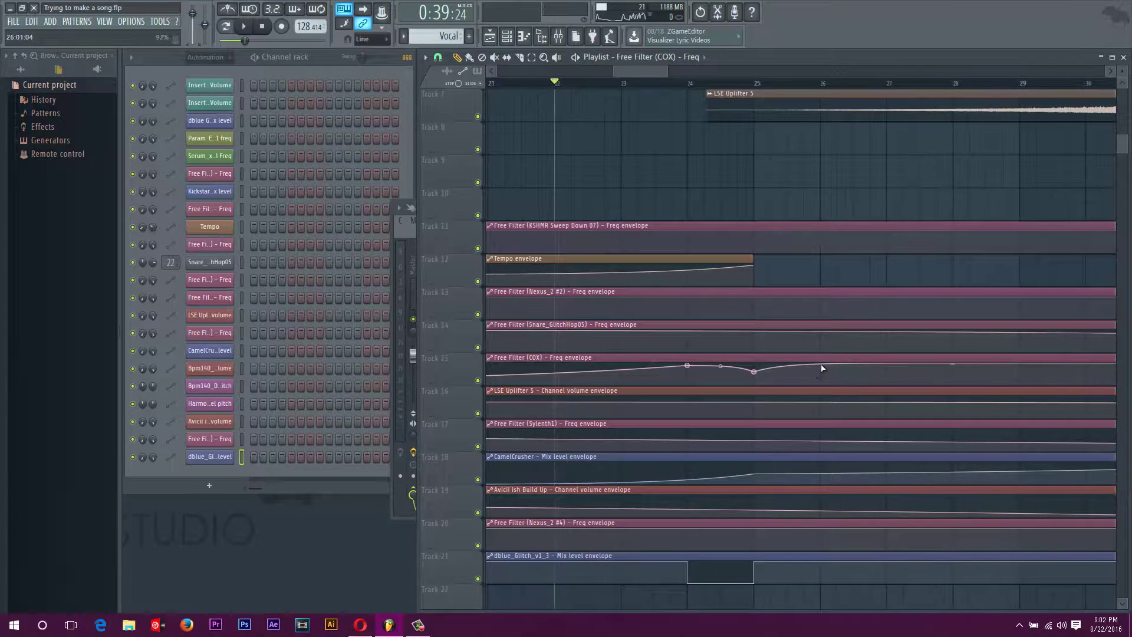
pyautogui.press('space')
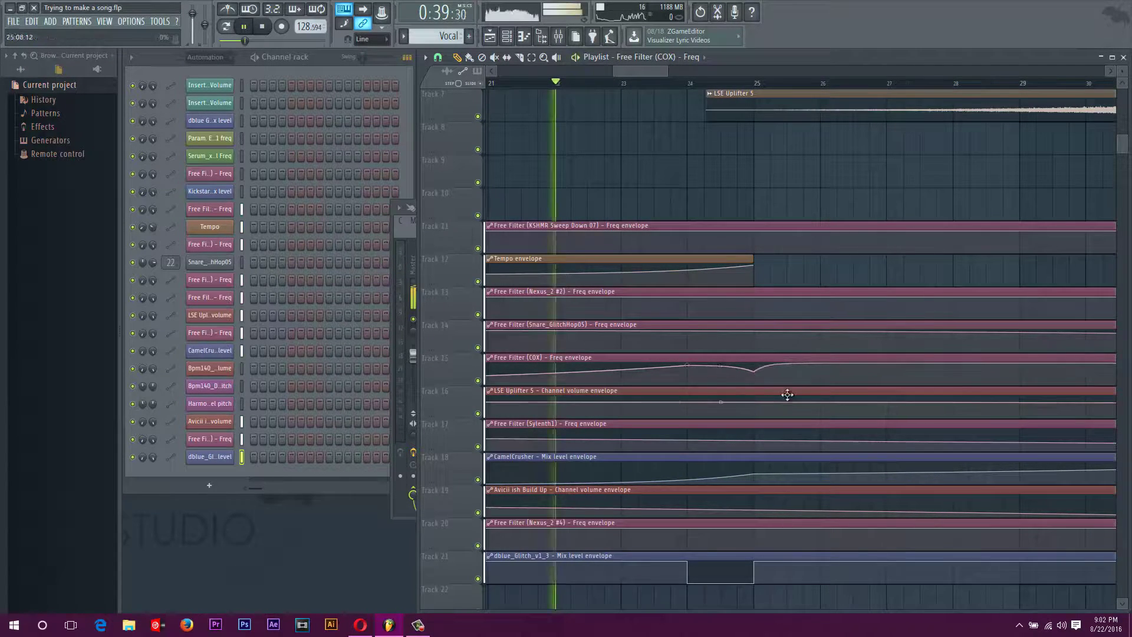
pyautogui.scroll(3, 773, 360)
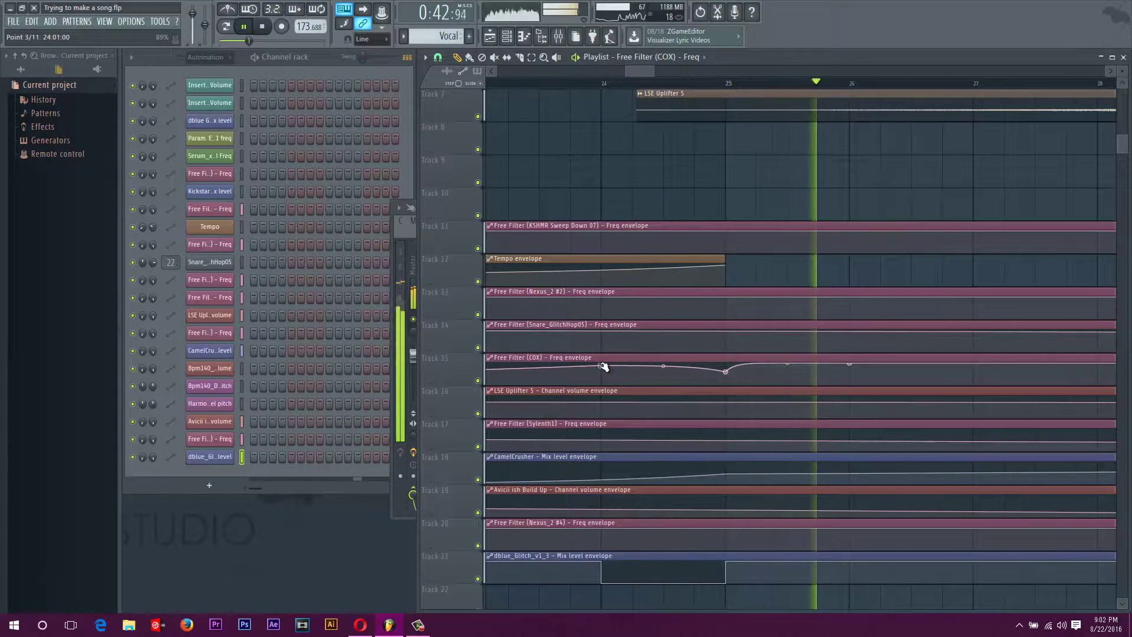
# Audition the song from around bar 12 and stop playback
pyautogui.click(571, 74)
pyautogui.click(571, 83)
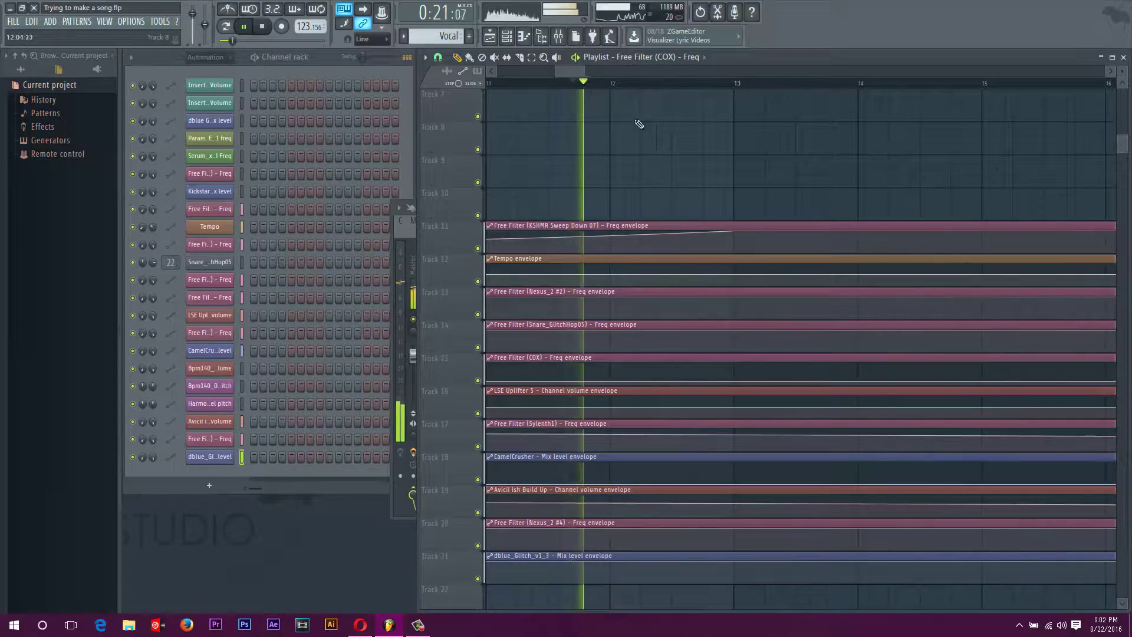
pyautogui.scroll(-6, 692, 179)
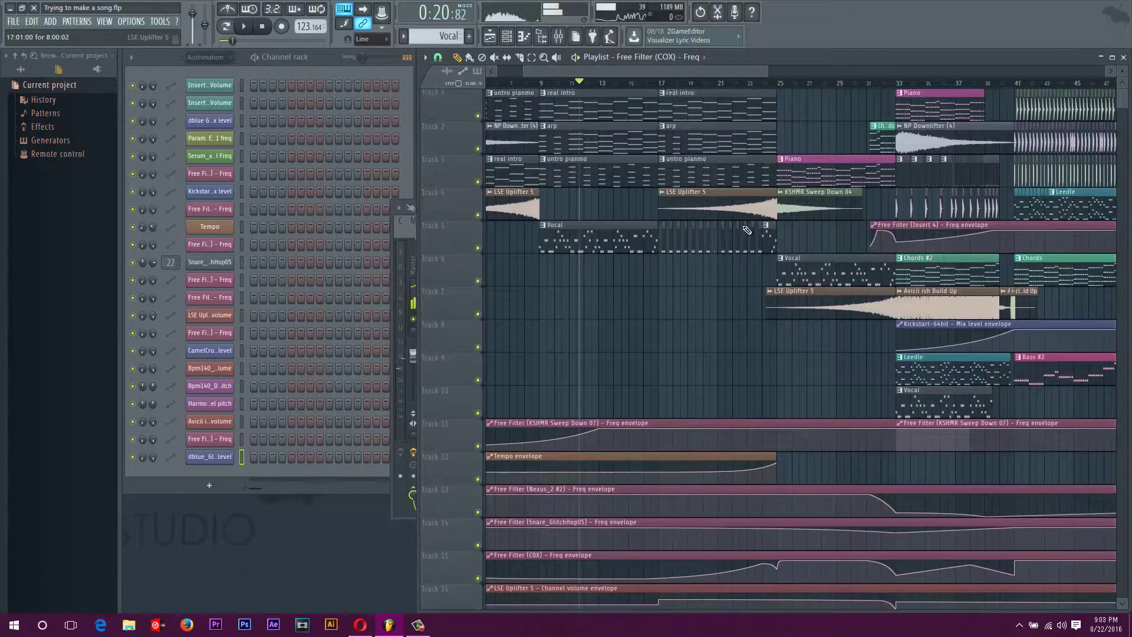
pyautogui.press('space')
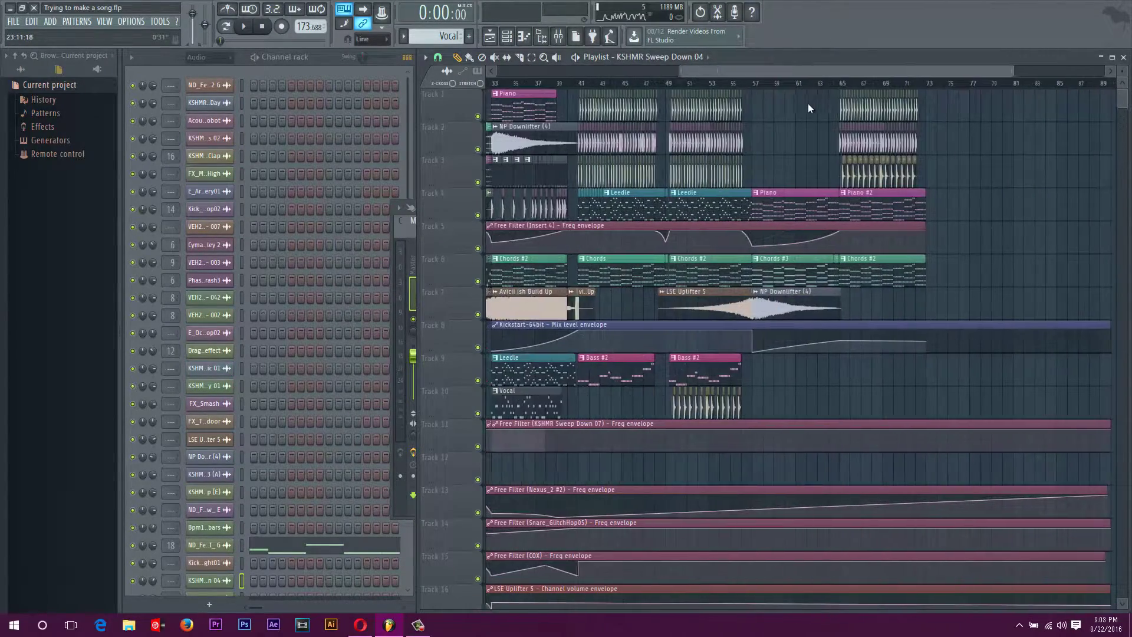
# Return the playlist view to the song's start and show the mixer with the Master track's effects
pyautogui.hscroll(-8, 807, 105)
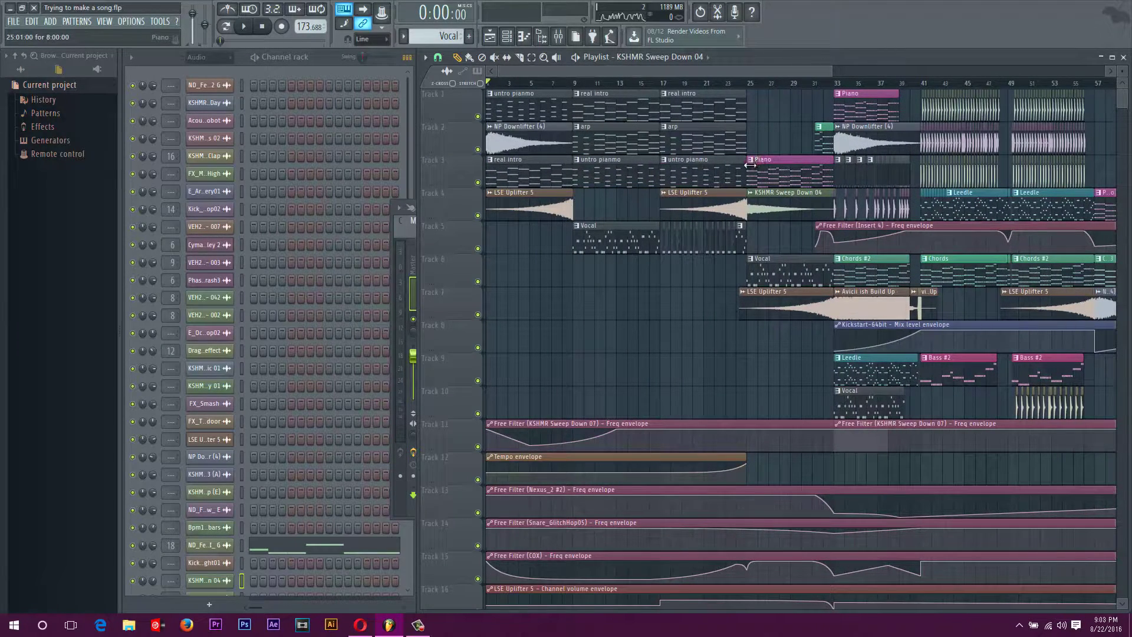
pyautogui.click(394, 222)
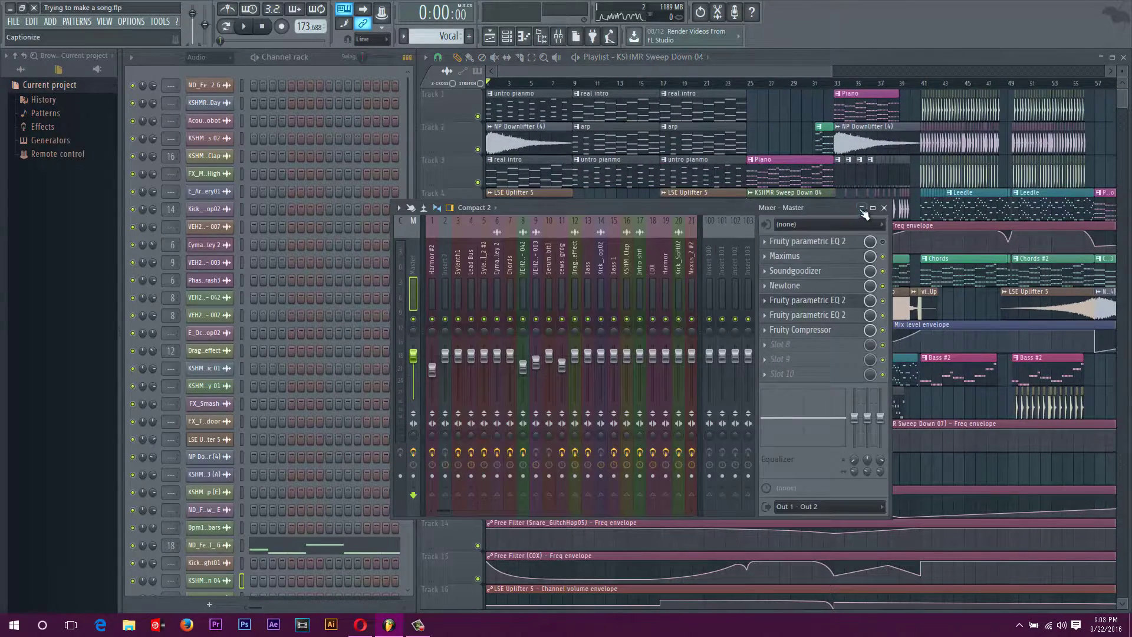